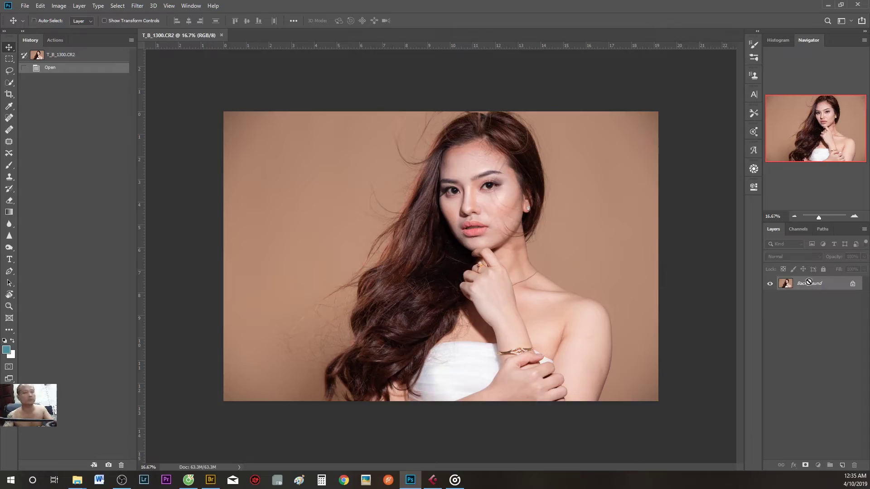
Open Liquify on the duplicate layer and make a first warp near the neck
key("ctrl+plus")
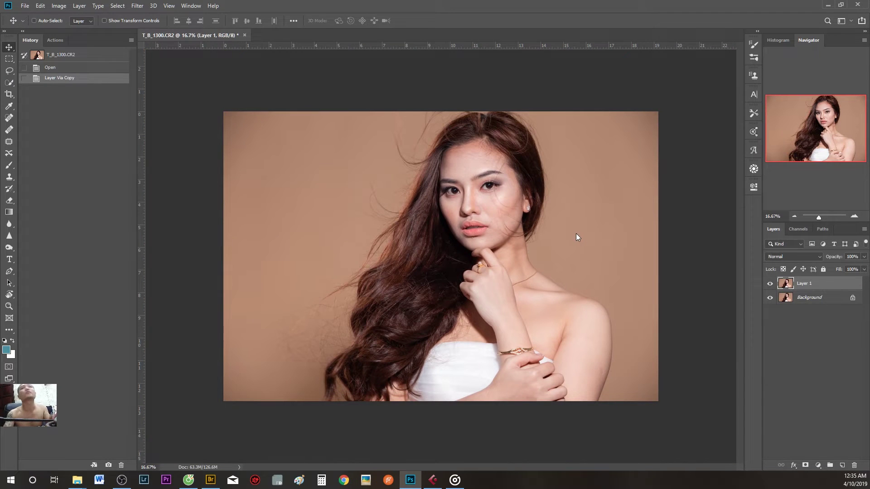
key("ctrl+shift+x")
left_click_drag(484, 250, 471, 213)
key("bracketright")
key("bracketright")
key("bracketright")
key("bracketright")
key("bracketright")
key("bracketright")
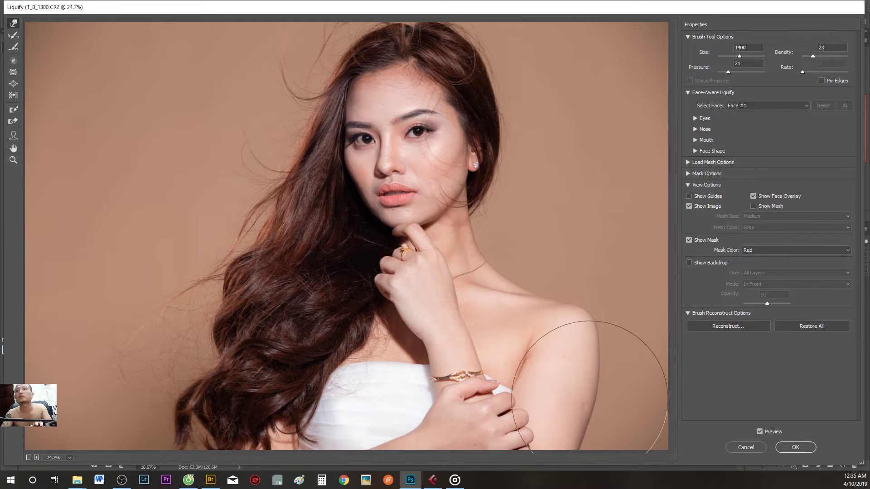
Fine-tune the Forward Warp brush size before reshaping the hair
key("bracketleft")
key("bracketleft")
key("bracketleft")
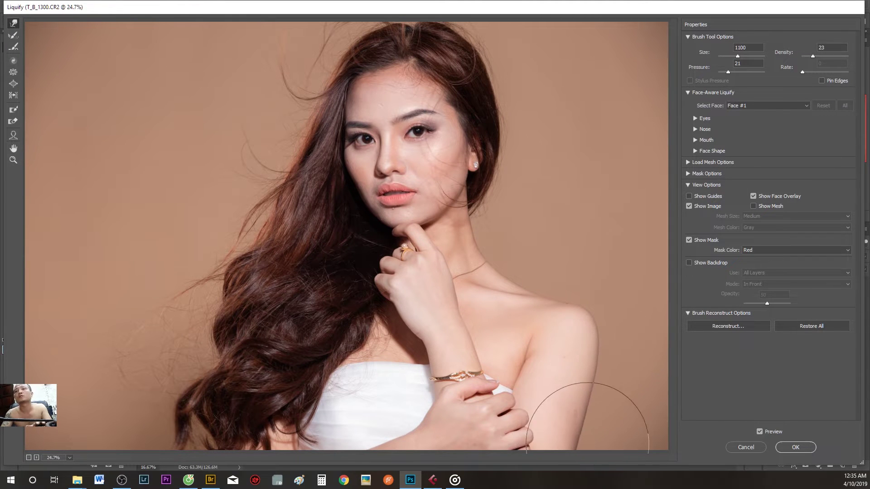
key("bracketleft")
key("bracketleft")
key("bracketleft")
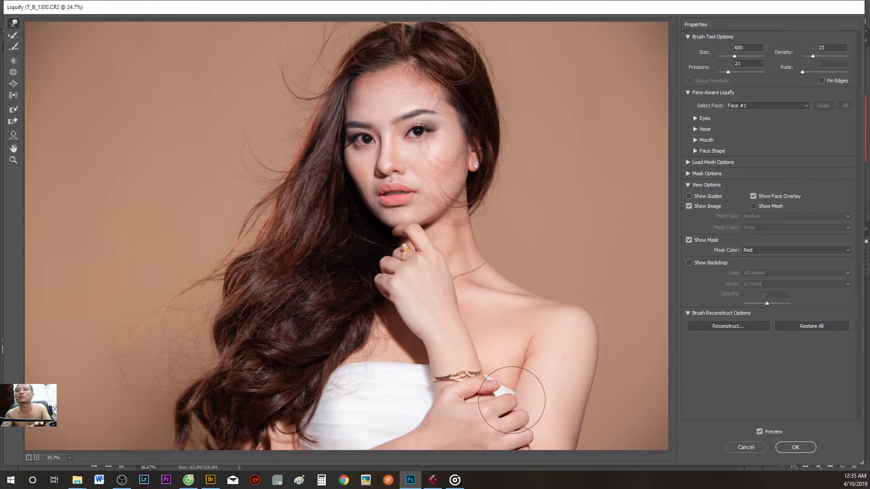
key("bracketright")
key("bracketright")
key("bracketleft")
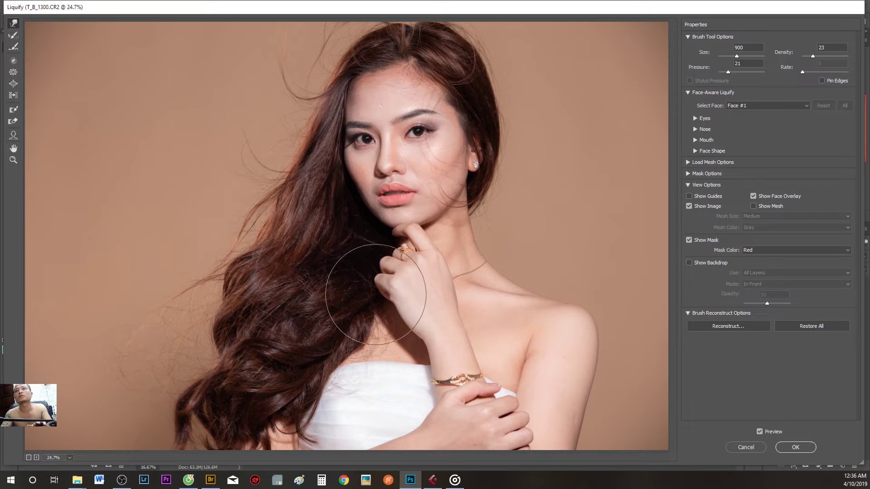
key("bracketleft")
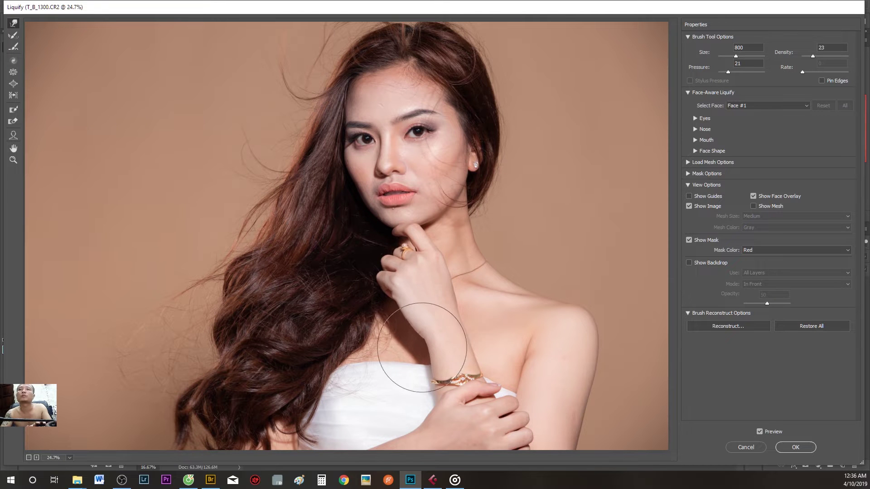
key("bracketleft")
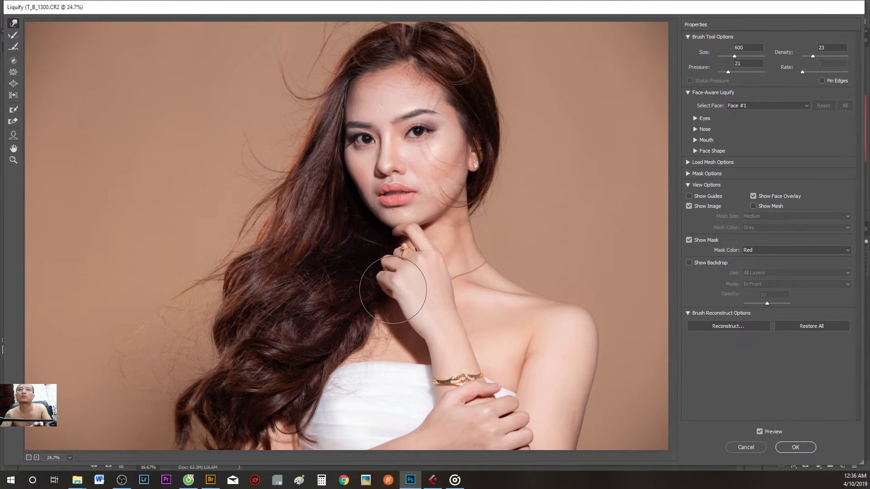
key("bracketright")
key("bracketleft")
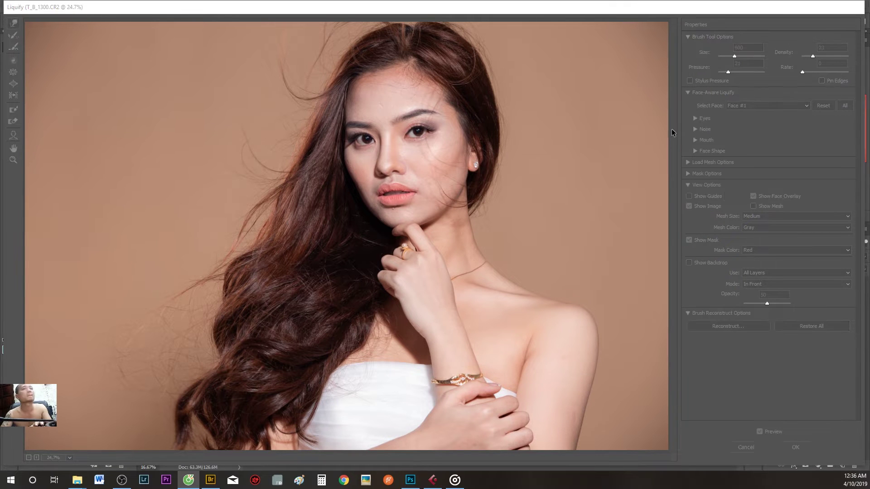
key("bracketright")
key("bracketright")
key("bracketleft")
key("bracketleft")
key("bracketleft")
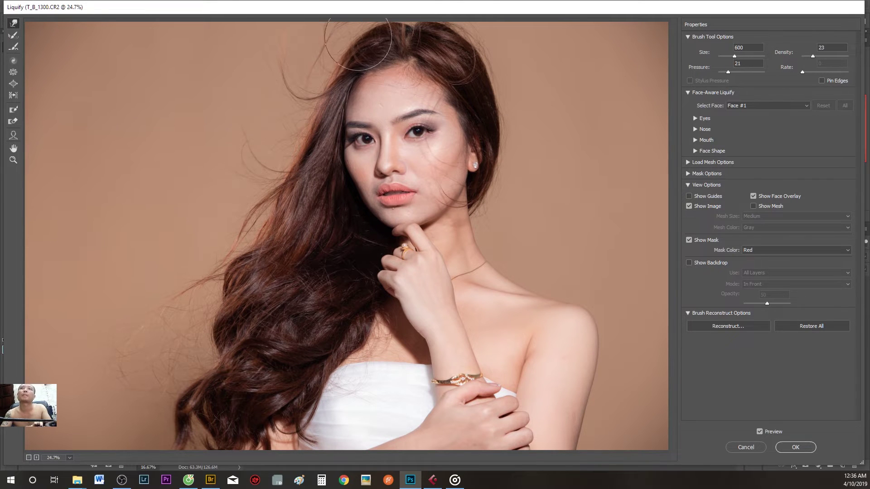
Push the left hair strands outward and pull the lower-left hair inward
key("bracketright")
key("bracketright")
key("bracketright")
left_click_drag(300, 200, 272, 213)
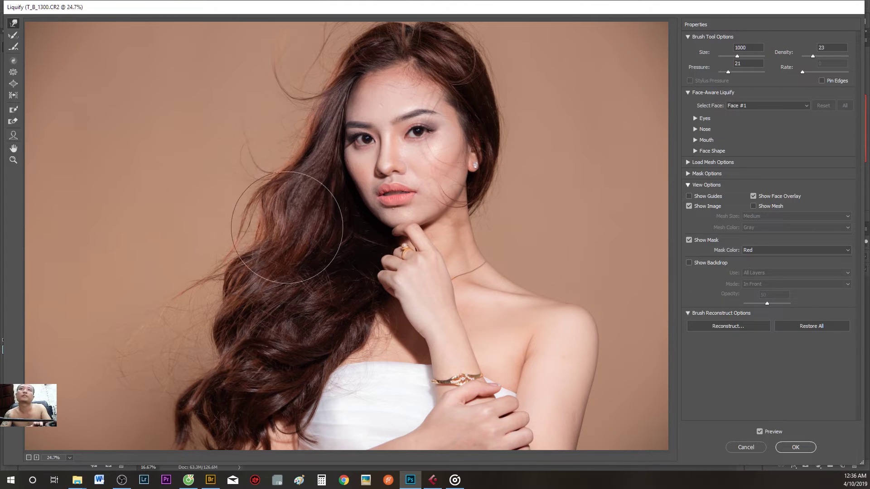
left_click_drag(240, 288, 200, 344)
key("bracketleft")
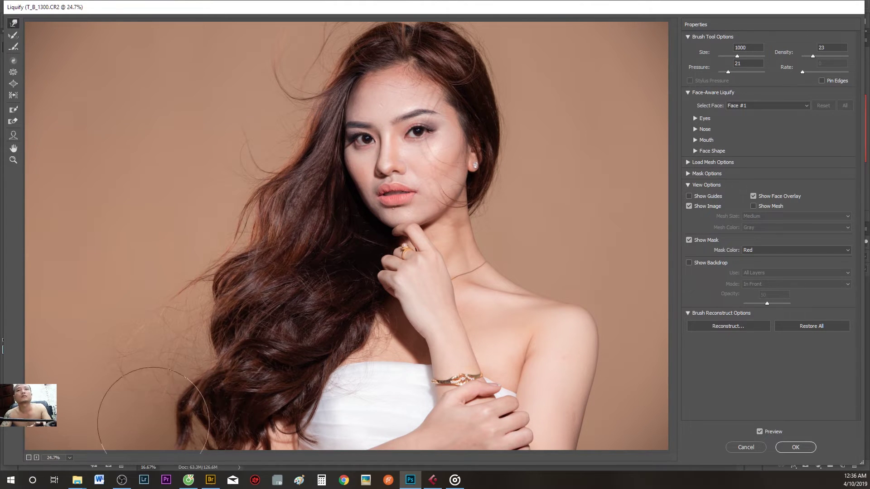
left_click_drag(171, 402, 213, 408)
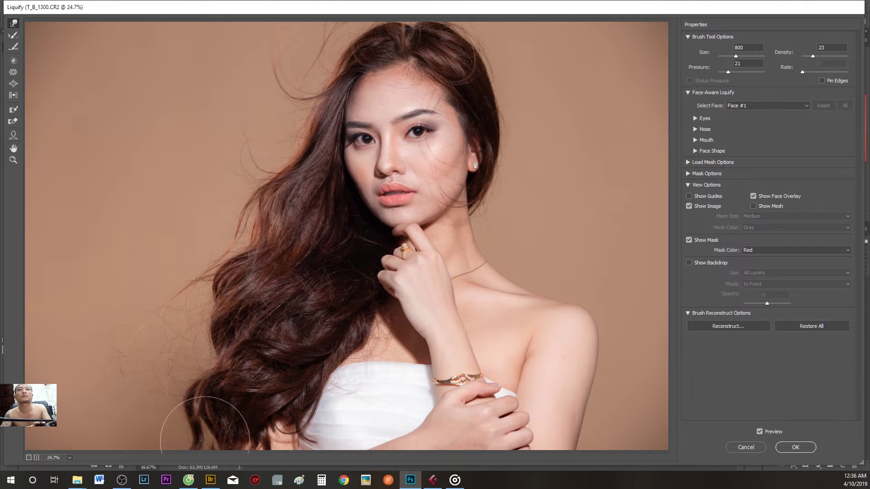
key("bracketleft")
key("bracketleft")
key("bracketleft")
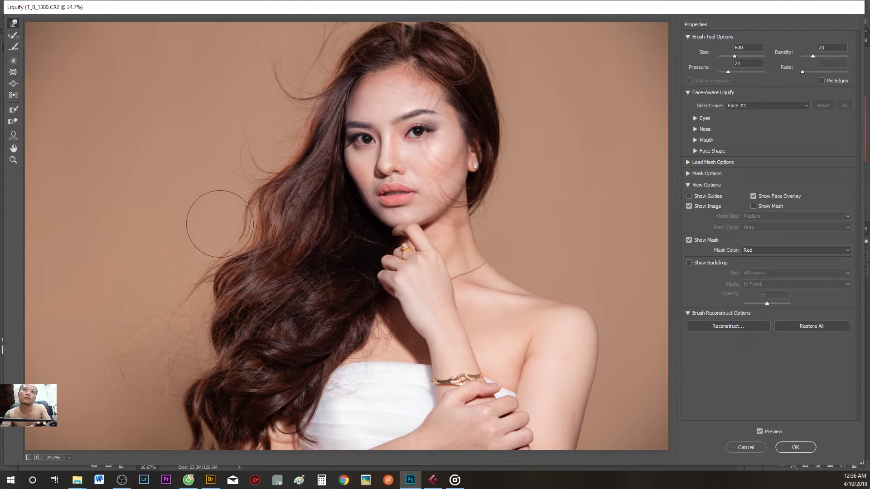
left_click_drag(254, 222, 275, 222)
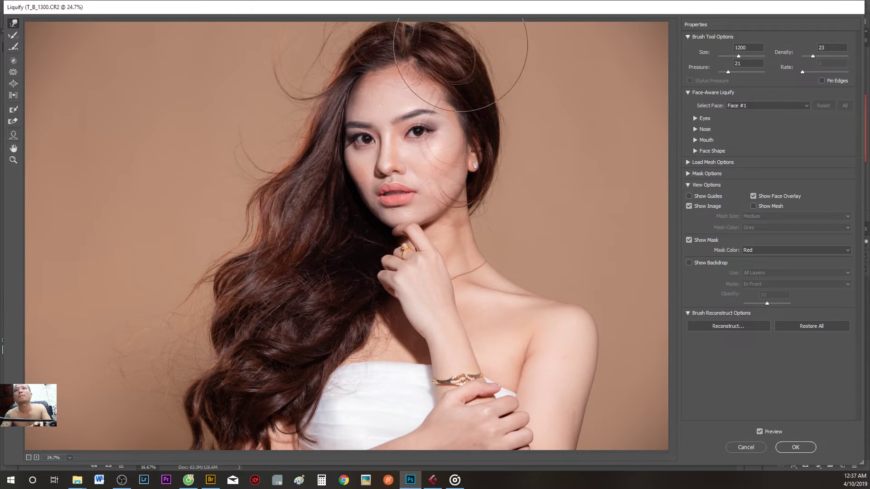
key("bracketright")
key("bracketright")
key("bracketright")
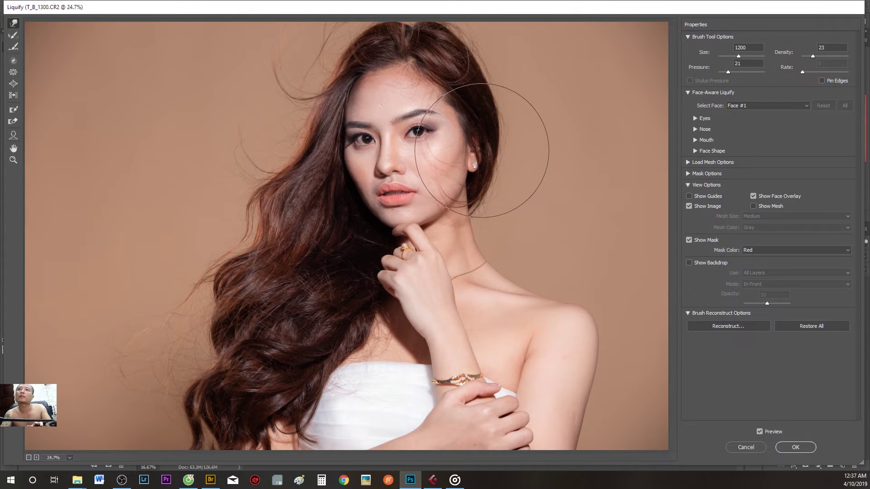
key("bracketright")
Zoom in on the face and size the warp brush for chin detail
scroll(325, 258, "up", 3)
left_click_drag(421, 197, 388, 295)
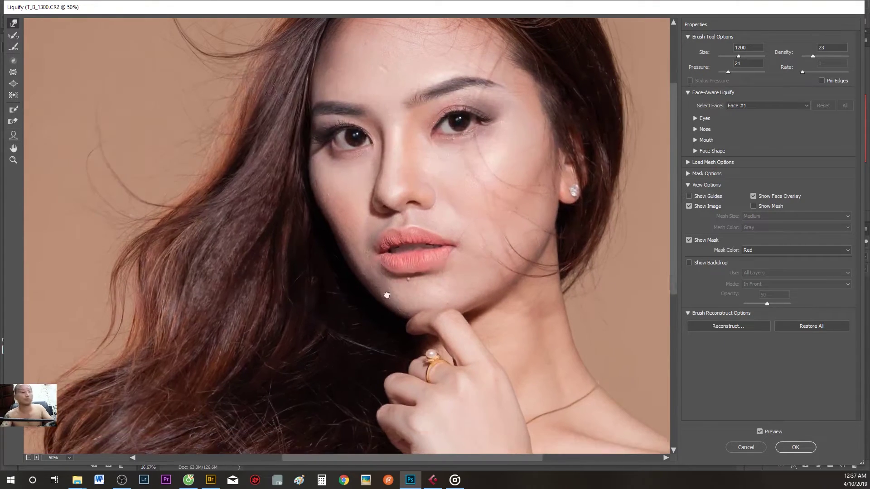
key("bracketleft")
key("bracketleft")
key("bracketleft")
key("bracketright")
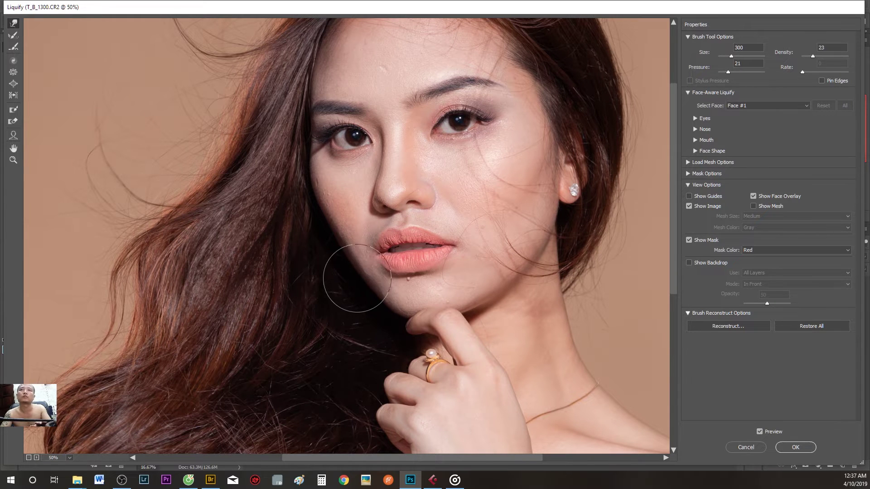
key("bracketleft")
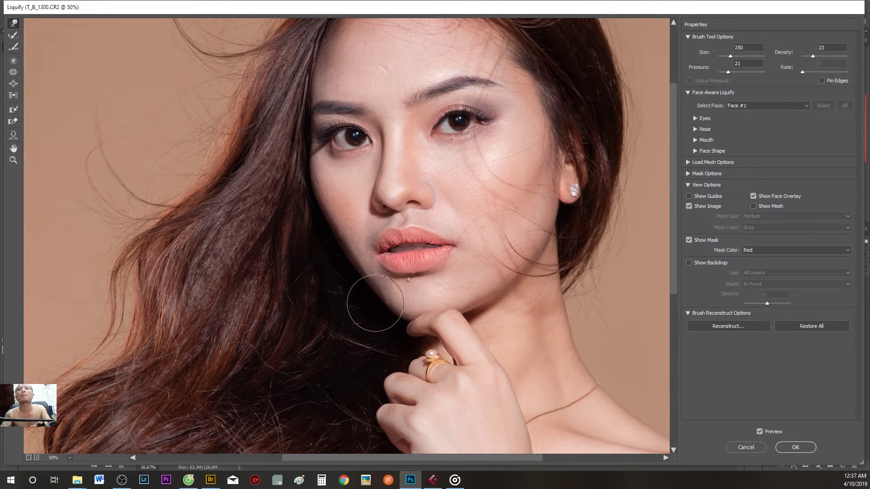
key("bracketright")
key("bracketright")
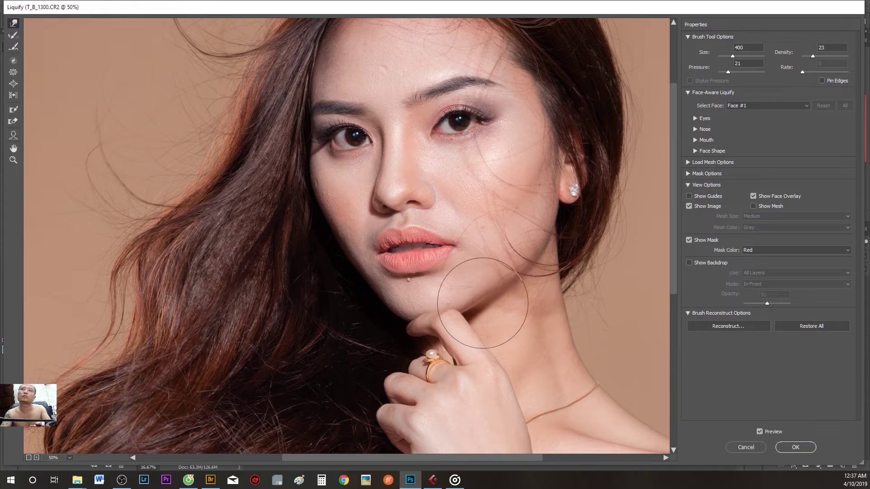
scroll(406, 331, "down", 1)
key("bracketright")
key("bracketright")
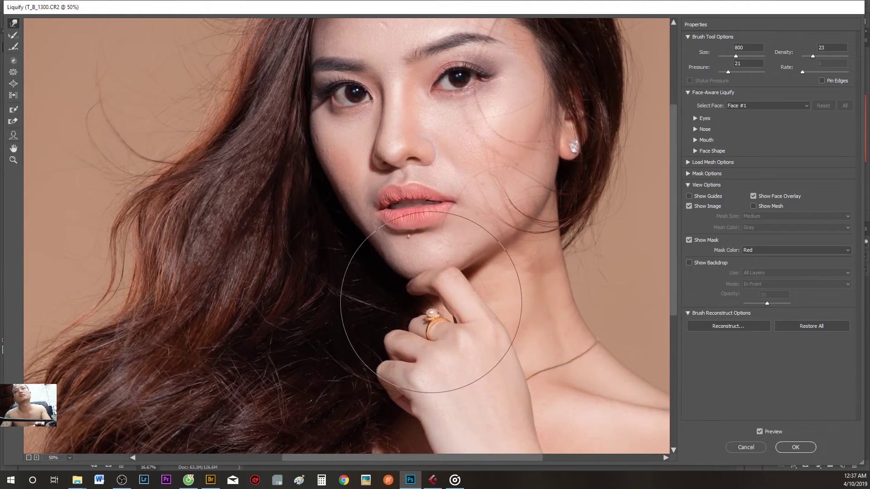
key("bracketleft")
key("bracketleft")
key("bracketleft")
key("bracketleft")
key("bracketleft")
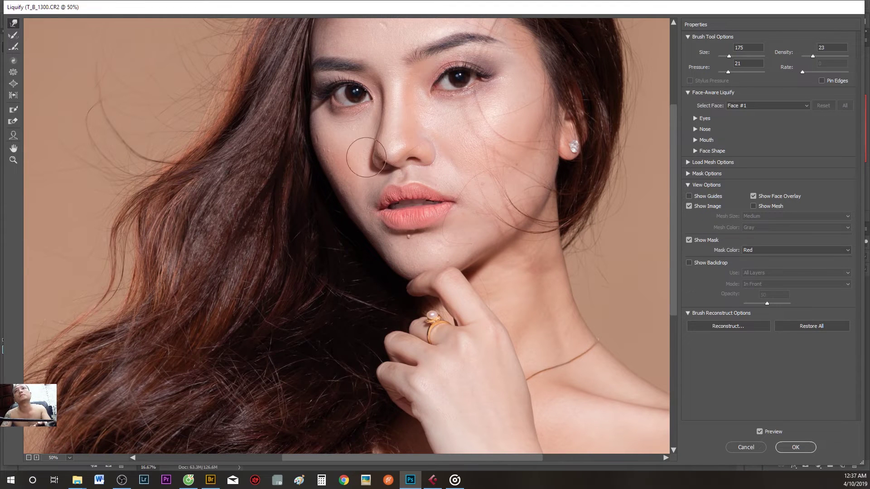
Refine the jawline warps, then hide the liquified layer to compare with the original
key("bracketright")
scroll(503, 199, "up", 1)
key("bracketright")
key("bracketright")
key("bracketleft")
key("bracketleft")
key("bracketleft")
key("bracketleft")
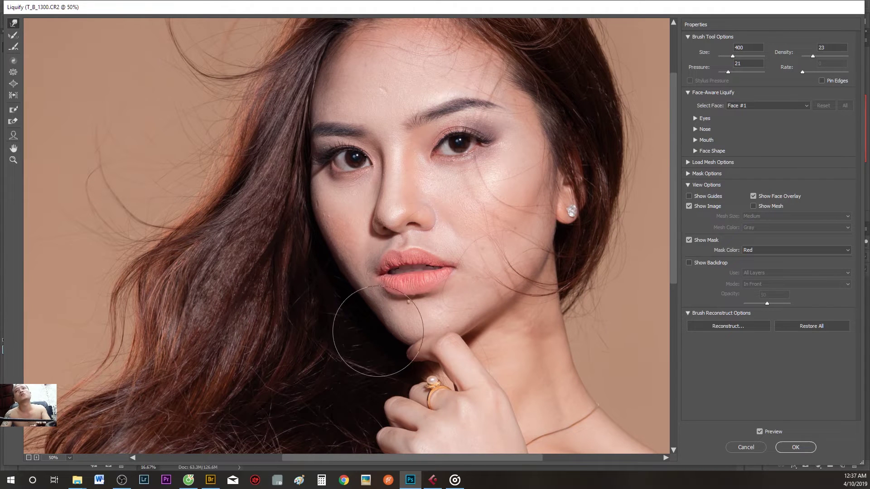
scroll(370, 315, "up", 1)
key("bracketleft")
key("bracketleft")
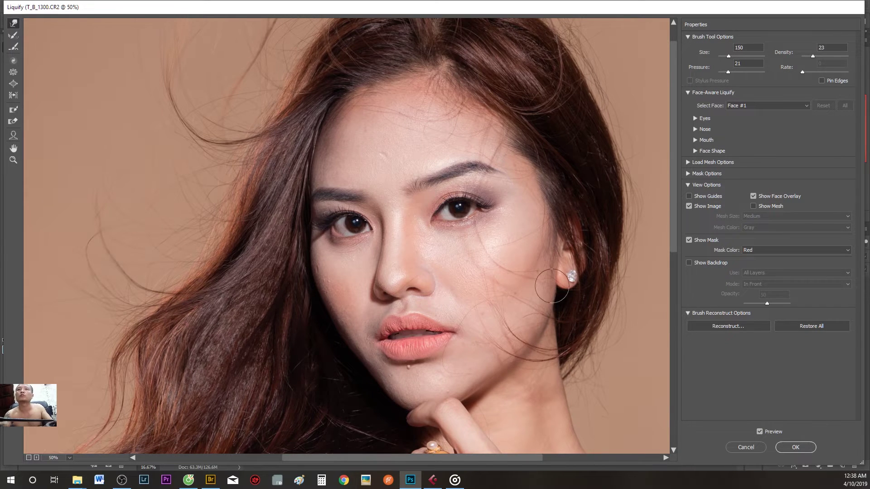
key("ctrl+minus")
key("ctrl+minus")
key("ctrl+plus")
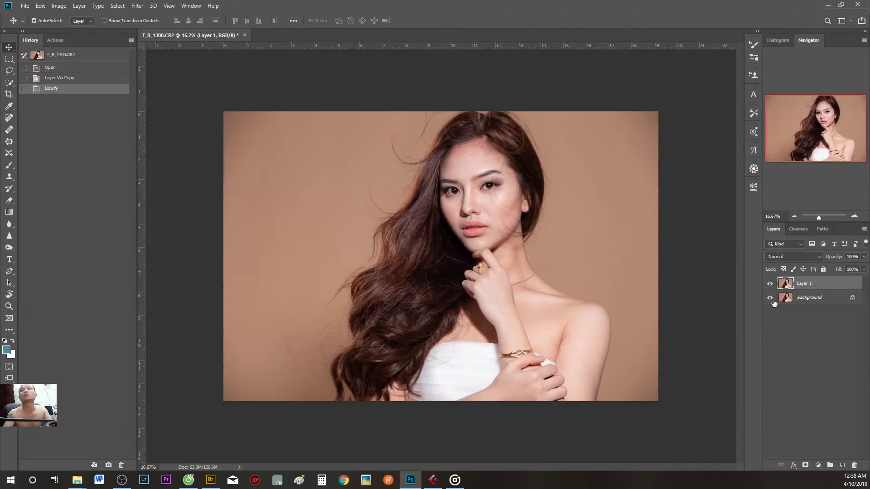
left_click(770, 284)
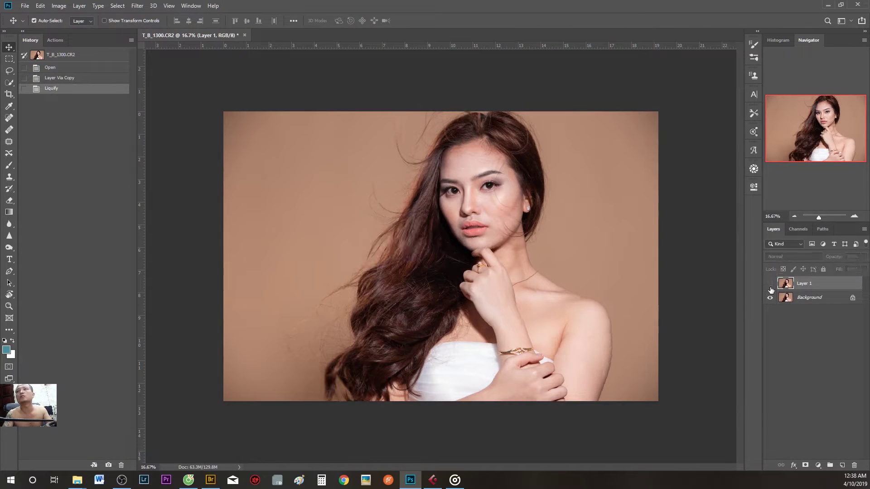
Reshape the jawline with another Liquify pass and compare before and after
left_click(771, 284)
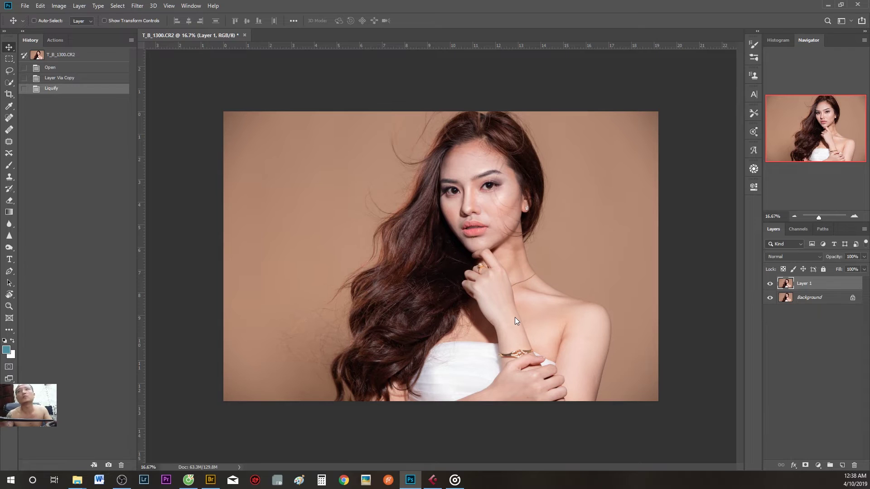
key("ctrl+shift+x")
key("ctrl+plus")
key("ctrl+plus")
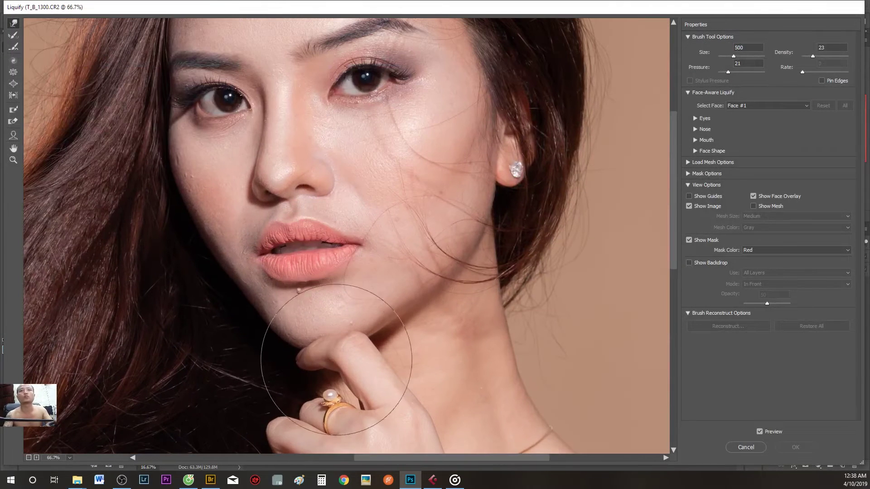
key("bracketleft")
key("bracketleft")
key("bracketleft")
left_click_drag(259, 334, 266, 330)
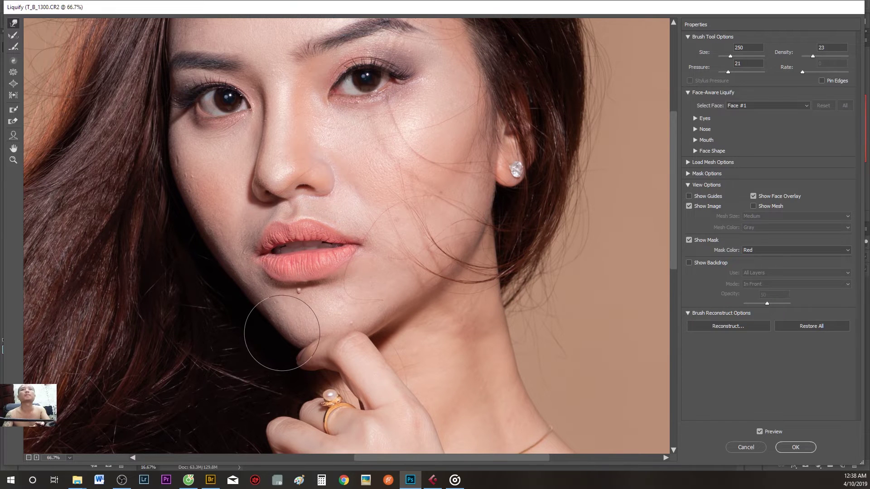
key("Return")
left_click(770, 284)
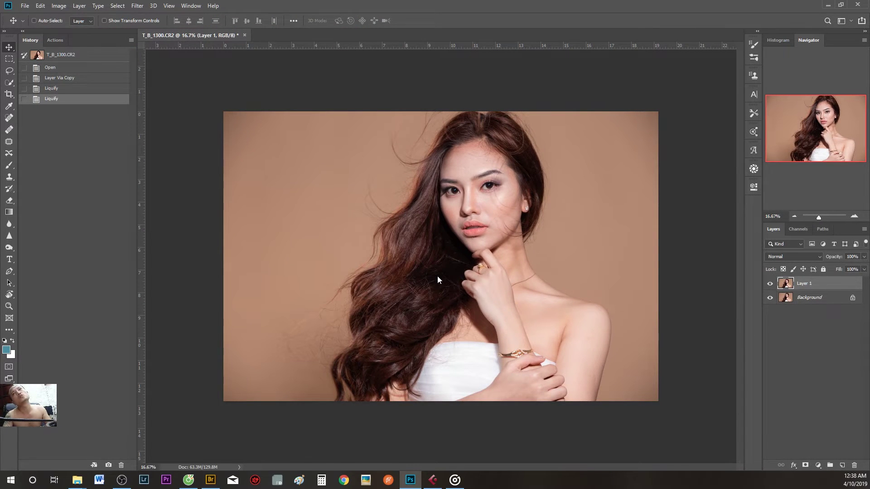
Apply a further Liquify nudge to the skin near the chin
key("ctrl+shift+x")
key("ctrl+plus")
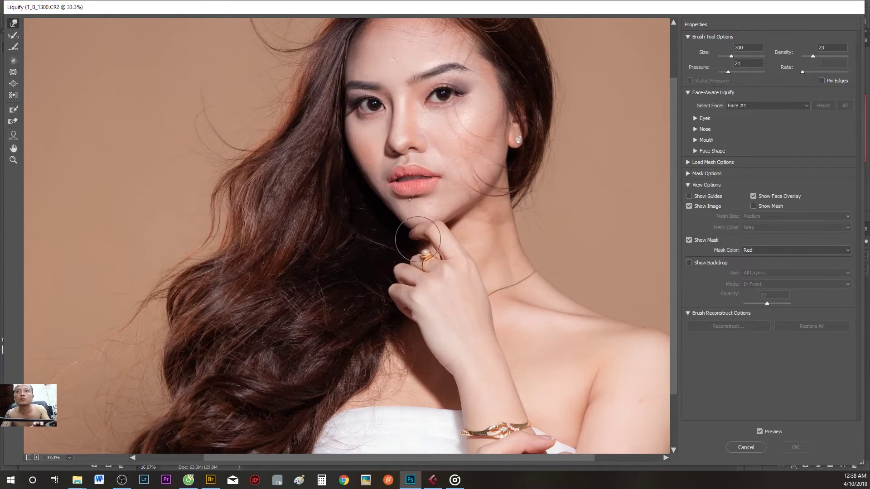
left_click(424, 247)
key("bracketleft")
key("bracketleft")
key("bracketleft")
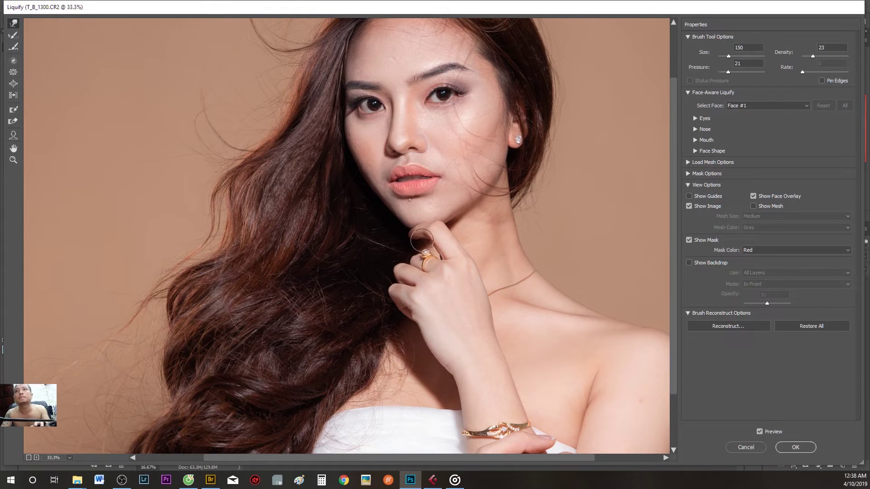
key("bracketright")
key("bracketright")
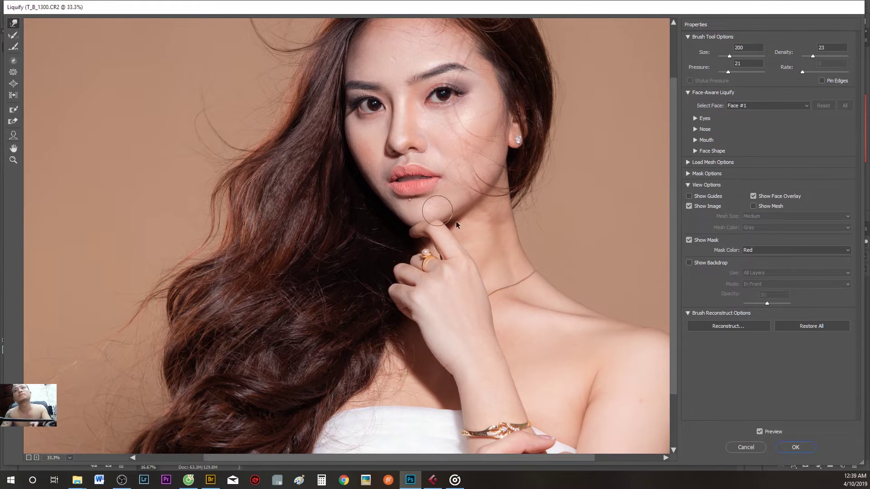
key("Return")
Merge the visible layers and duplicate the result onto a new layer
key("ctrl+shift+e")
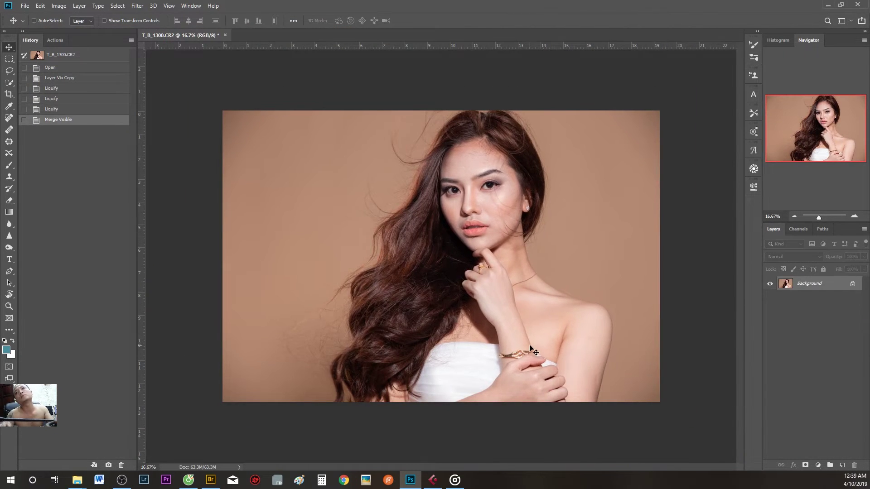
key("ctrl+plus")
key("ctrl+j")
key("ctrl+plus")
key("ctrl+plus")
key("ctrl+plus")
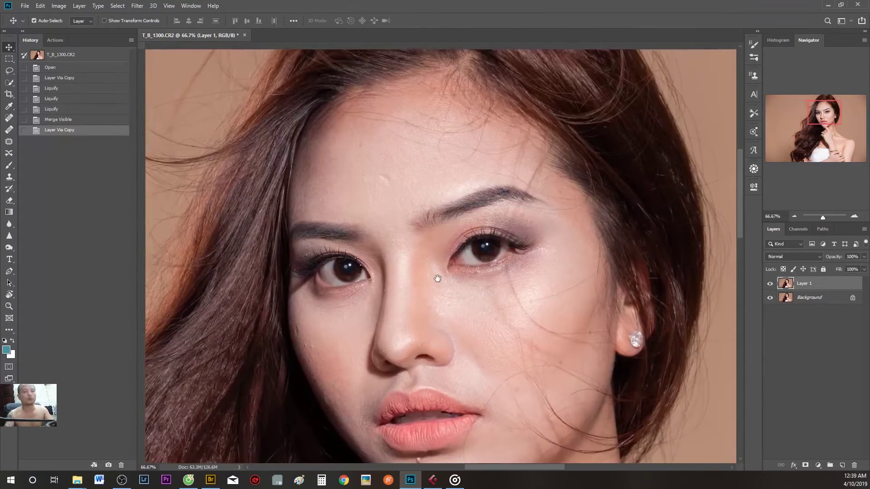
Patch out two forehead blemishes with clean skin using the Patch tool
key("j")
left_click_drag(385, 180, 408, 164)
key("ctrl+d")
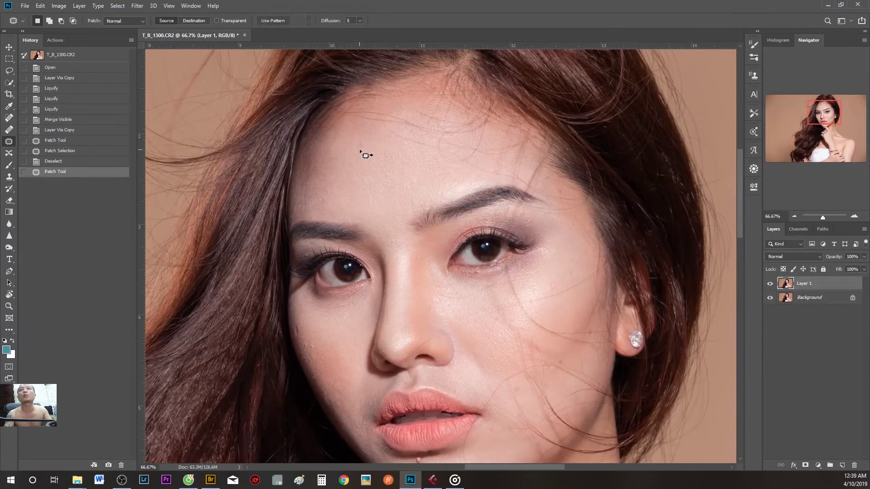
left_click_drag(363, 138, 364, 140)
left_click_drag(362, 149, 363, 142)
key("ctrl+d")
Patch out the spots on the cheek with nearby clean skin
left_click_drag(565, 382, 534, 217)
key("ctrl+d")
mouse_move(532, 215)
left_mouse_down()
mouse_move(563, 188)
mouse_move(533, 198)
left_mouse_up()
key("ctrl+d")
left_click_drag(531, 196, 534, 199)
key("ctrl+d")
mouse_move(505, 238)
left_mouse_down()
mouse_move(533, 207)
mouse_move(531, 190)
left_mouse_up()
left_click_drag(528, 190, 557, 174)
key("ctrl+d")
left_click_drag(435, 260, 474, 217)
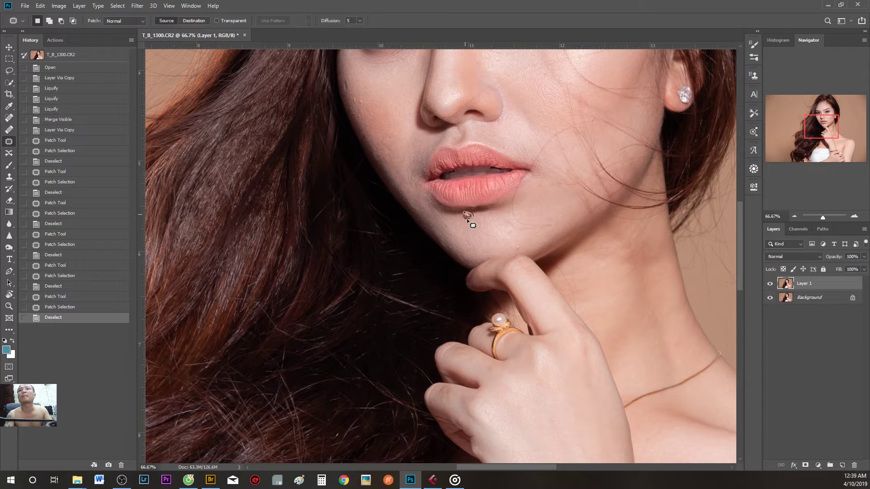
Patch the spot below the lips, redoing it after an unsatisfactory attempt
left_click_drag(467, 219, 466, 217)
left_click_drag(467, 216, 495, 246)
key("ctrl+d")
key("ctrl+z")
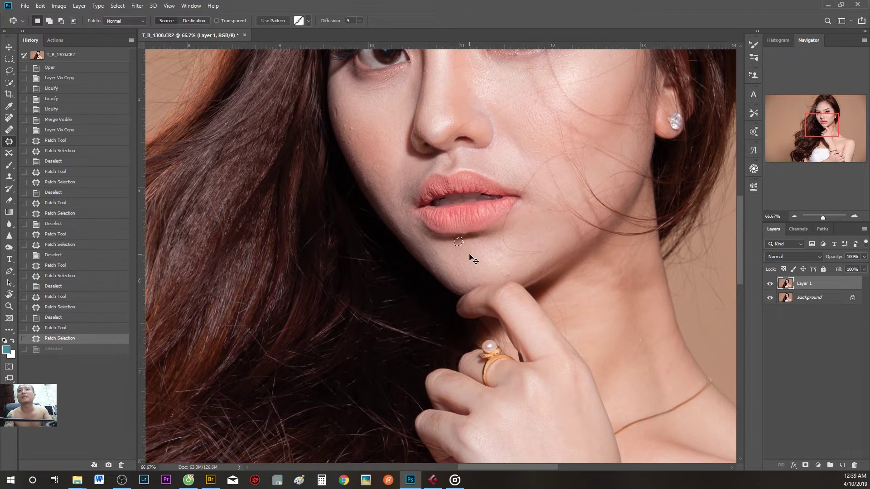
key("ctrl+z")
key("ctrl+z")
left_click_drag(457, 249, 443, 245)
key("ctrl+d")
Patch two more small skin spots on the face
scroll(457, 248, "up", 3)
scroll(462, 258, "up", 2)
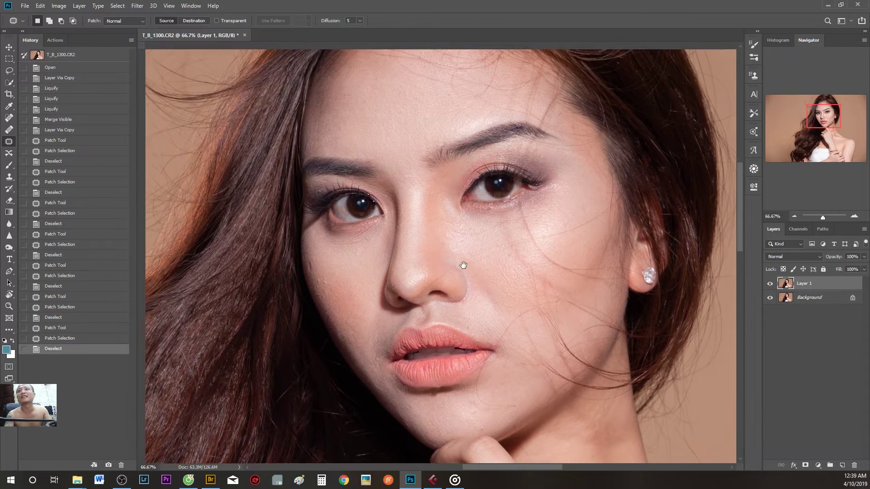
mouse_move(339, 288)
left_mouse_down()
mouse_move(334, 254)
mouse_move(357, 301)
mouse_move(344, 287)
left_mouse_up()
key("ctrl+d")
mouse_move(348, 292)
left_mouse_down()
mouse_move(349, 276)
mouse_move(352, 288)
left_mouse_up()
key("ctrl+d")
Patch further small spots across the lower face
scroll(349, 275, "down", 1)
left_click_drag(349, 281, 350, 265)
key("ctrl+d")
scroll(358, 281, "down", 1)
scroll(362, 254, "down", 2)
mouse_move(350, 229)
left_mouse_down()
mouse_move(363, 251)
mouse_move(351, 230)
left_mouse_up()
key("ctrl+d")
mouse_move(355, 240)
left_mouse_down()
mouse_move(391, 276)
mouse_move(376, 258)
mouse_move(379, 283)
mouse_move(368, 261)
left_mouse_up()
scroll(391, 276, "down", 2)
scroll(390, 276, "right", 1)
Patch a remaining spot near the chin
key("ctrl+d")
scroll(384, 268, "down", 1)
scroll(385, 268, "right", 1)
mouse_move(374, 271)
left_mouse_down()
mouse_move(359, 253)
mouse_move(388, 237)
mouse_move(349, 233)
left_mouse_up()
key("ctrl+d")
scroll(390, 275, "right", 1)
key("ctrl+d")
Patch the marks on the neck and arm, then merge into one layer
key("ctrl+d")
left_click_drag(467, 282, 372, 214)
mouse_move(404, 190)
left_mouse_down()
mouse_move(363, 212)
mouse_move(403, 284)
mouse_move(439, 200)
left_mouse_up()
key("ctrl+d")
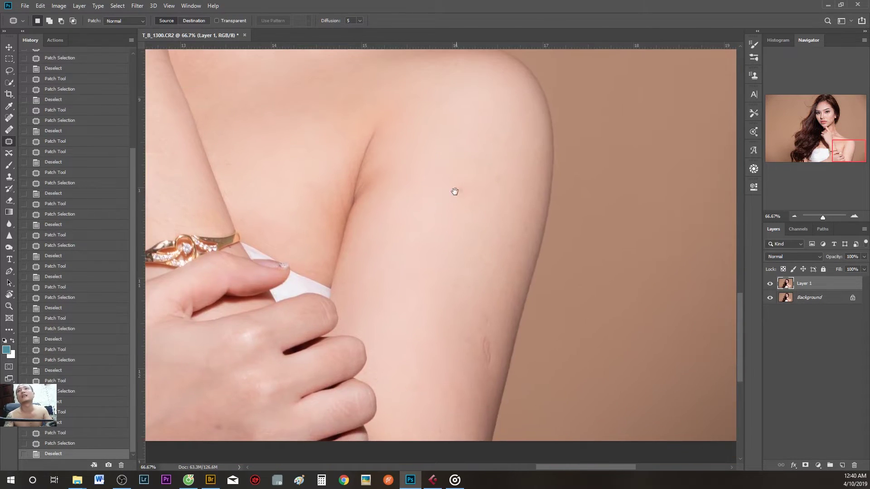
left_click_drag(468, 301, 431, 199)
mouse_move(450, 228)
left_mouse_down()
mouse_move(439, 260)
mouse_move(448, 187)
mouse_move(342, 185)
mouse_move(408, 380)
left_mouse_up()
key("ctrl+d")
mouse_move(340, 91)
left_mouse_down()
mouse_move(340, 177)
mouse_move(291, 168)
mouse_move(341, 200)
left_mouse_up()
key("ctrl+shift+e")
key("ctrl+r")
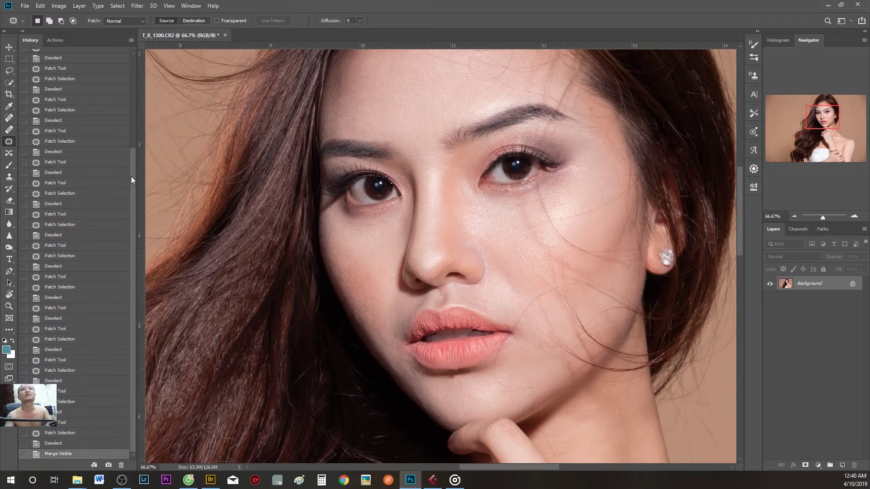
Play the 'Đánh Phấn A' action from the Actions panel and continue past its message
left_click(56, 40)
left_click(44, 109)
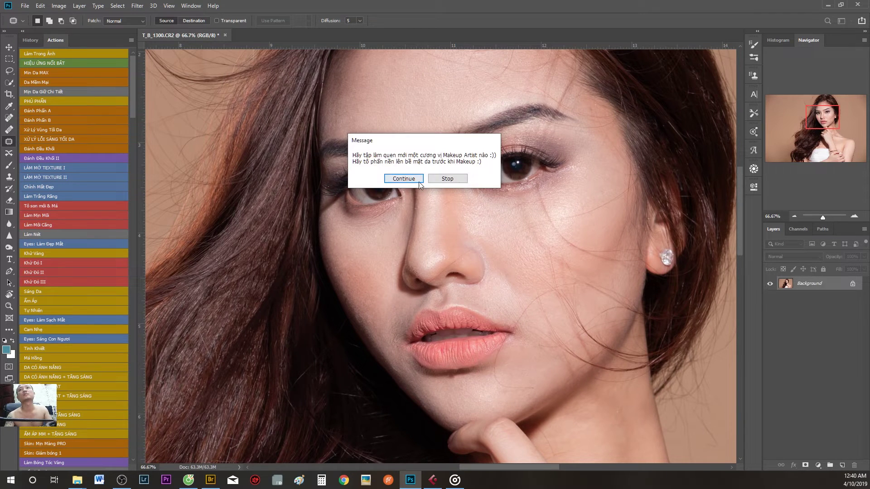
left_click(408, 178)
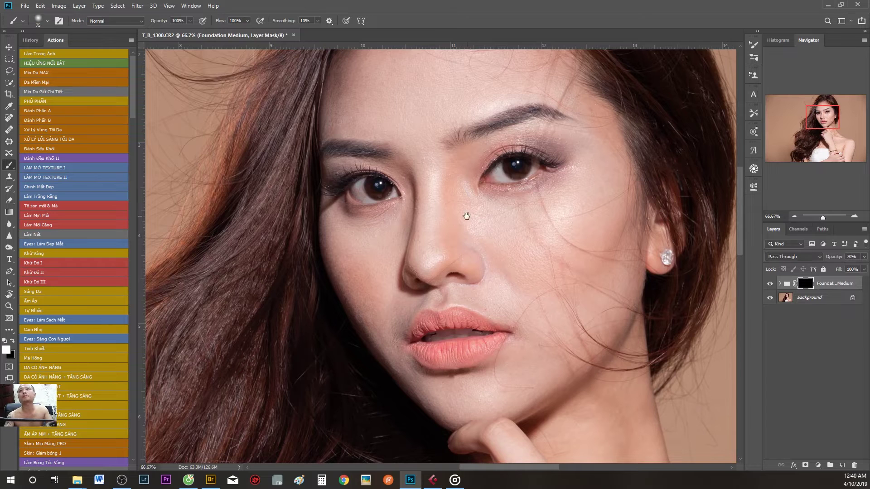
Paint foundation over the forehead and face skin
left_click_drag(451, 188, 450, 301)
key("ctrl+r")
right_click(420, 223)
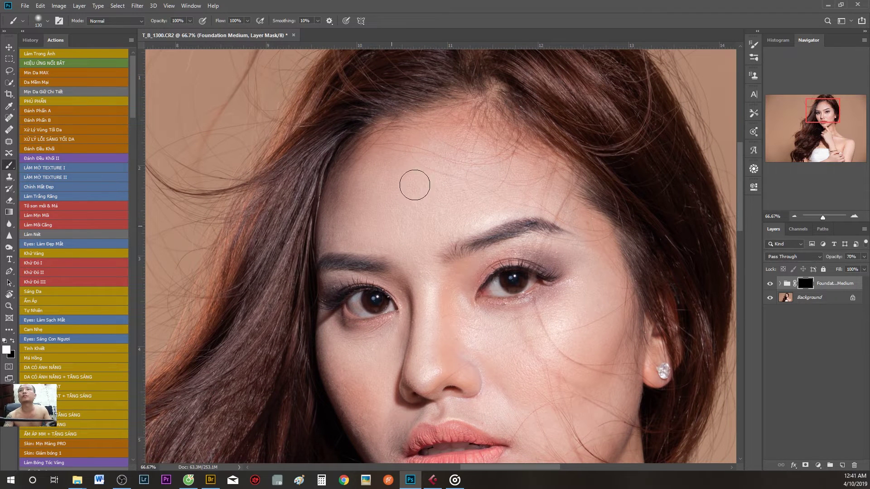
left_click_drag(381, 226, 459, 154)
left_click_drag(479, 193, 368, 163)
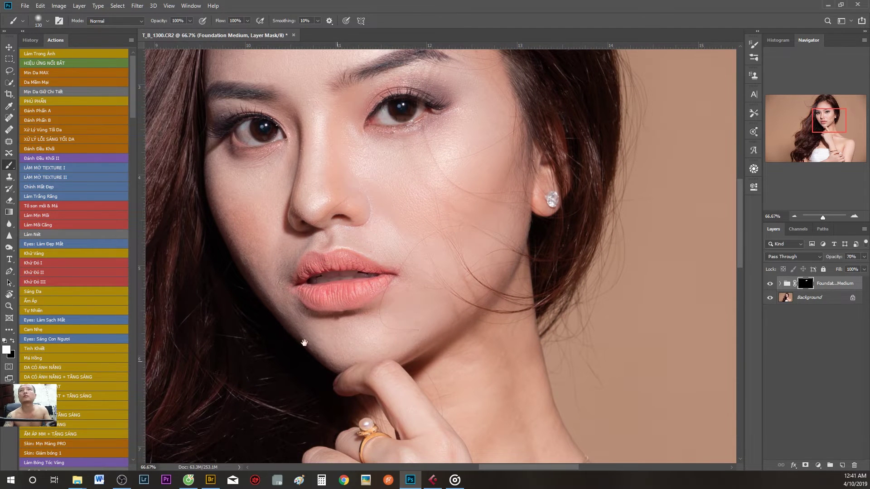
Enlarge the brush to about 193 px and paint foundation over the neck and shoulder
left_click_drag(304, 343, 420, 363)
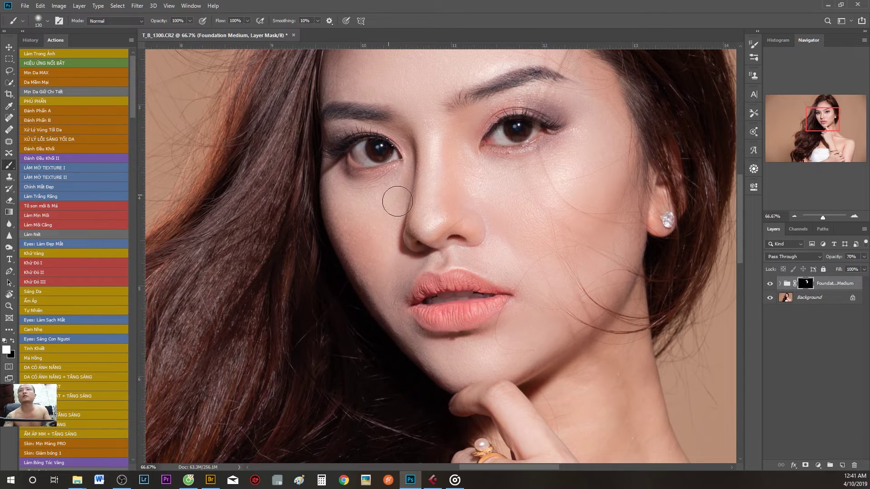
left_click_drag(484, 397, 313, 189)
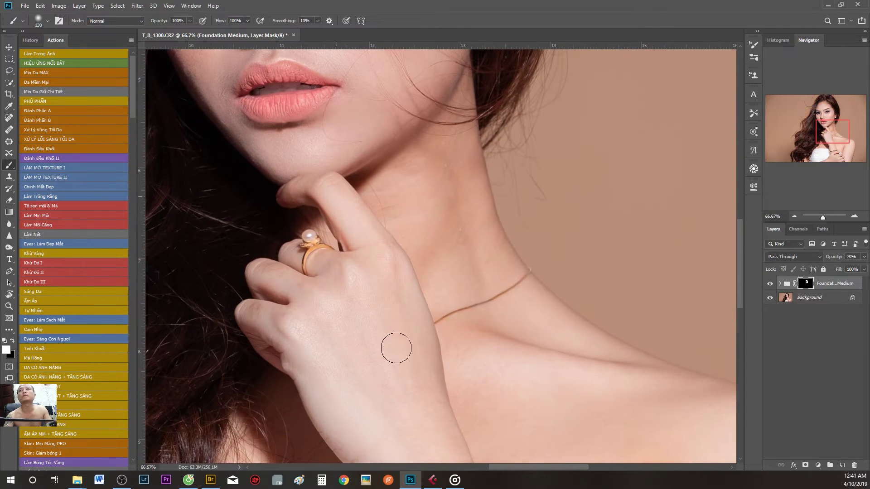
left_click_drag(430, 287, 388, 152)
right_click(345, 220)
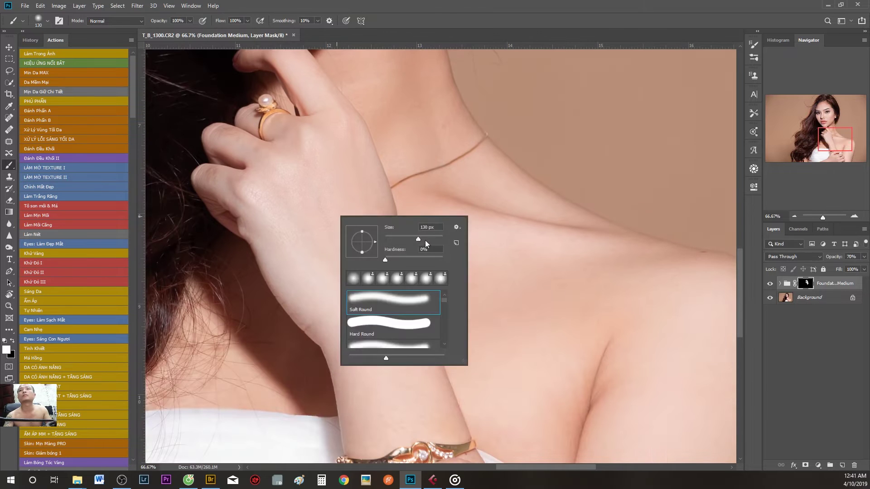
left_click_drag(425, 240, 431, 240)
key("Return")
left_click_drag(419, 372, 366, 359)
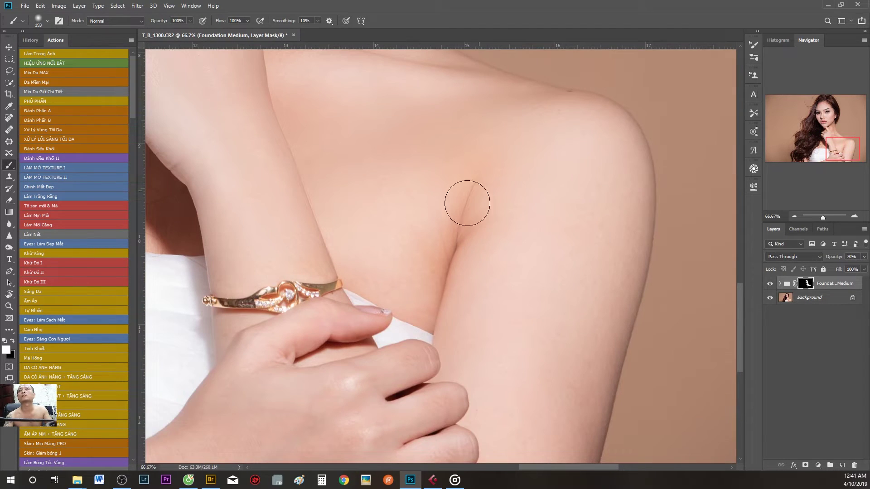
left_click_drag(561, 301, 466, 200)
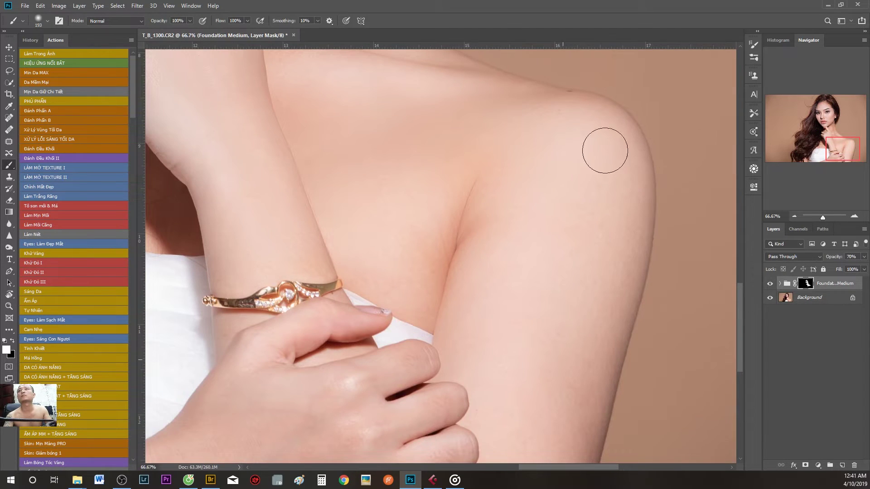
left_click_drag(524, 410, 553, 206)
mouse_move(268, 290)
left_mouse_down()
mouse_move(311, 368)
mouse_move(408, 437)
mouse_move(378, 373)
left_mouse_up()
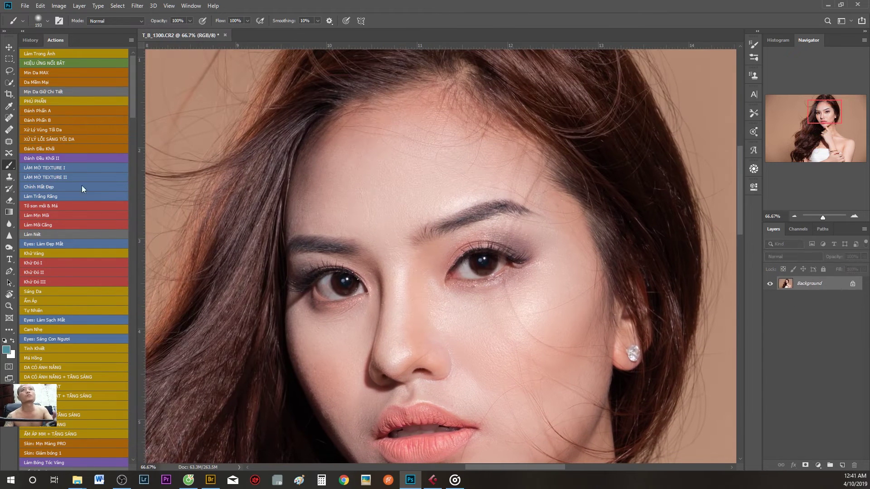
Run the LÀM MỜ TEXTURE I action and continue past its message
left_click(55, 167)
left_click(402, 198)
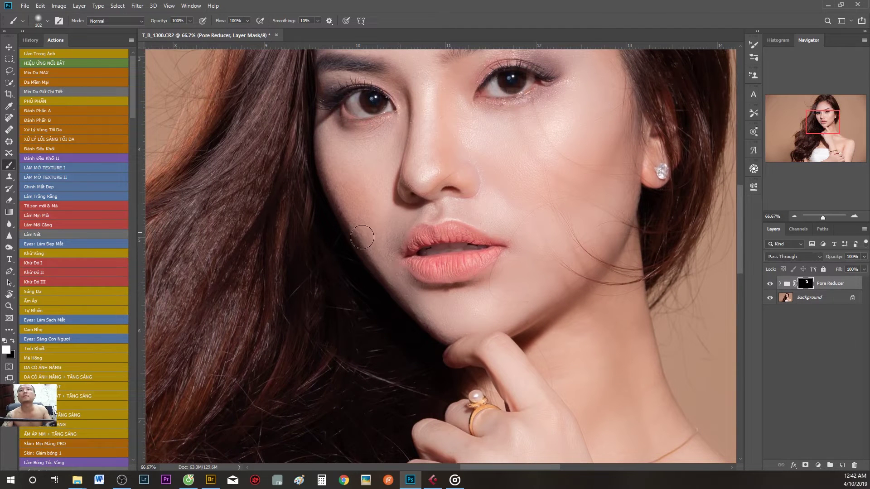
scroll(385, 159, "up", 3)
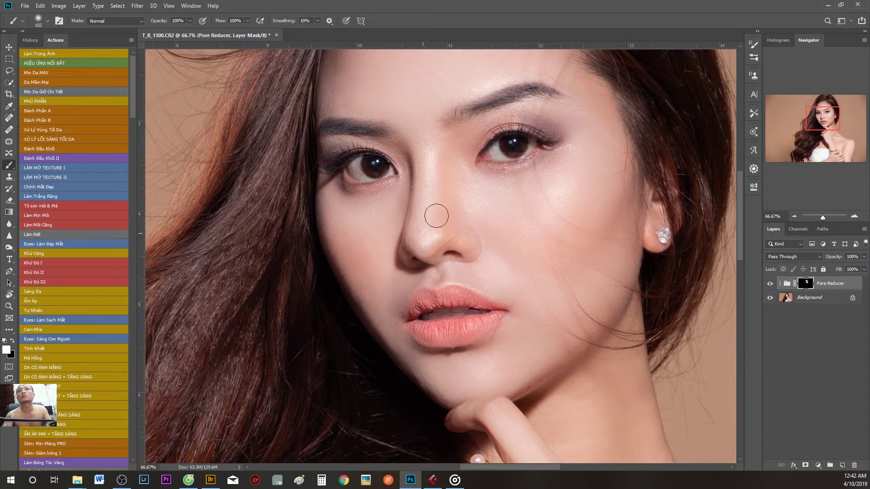
Paint pore softening over the face and forehead with 67–385 px brushes, then stamp-merge visible
right_click(430, 148)
left_click_drag(436, 145, 333, 143)
scroll(440, 197, "up", 4)
scroll(440, 196, "left", 3)
right_click(453, 172)
left_click_drag(453, 178, 495, 93)
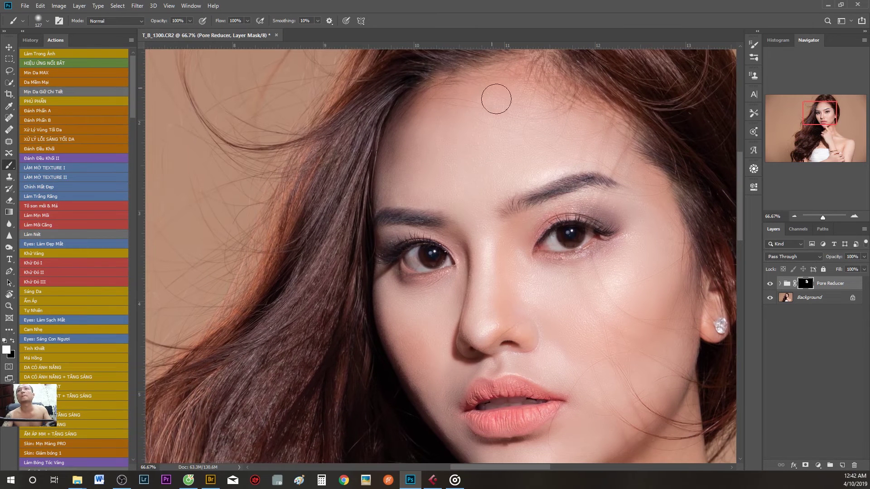
scroll(491, 136, "down", 3)
scroll(491, 136, "down", 3)
right_click(482, 217)
mouse_move(487, 223)
left_mouse_down()
mouse_move(451, 180)
mouse_move(439, 259)
mouse_move(560, 397)
left_mouse_up()
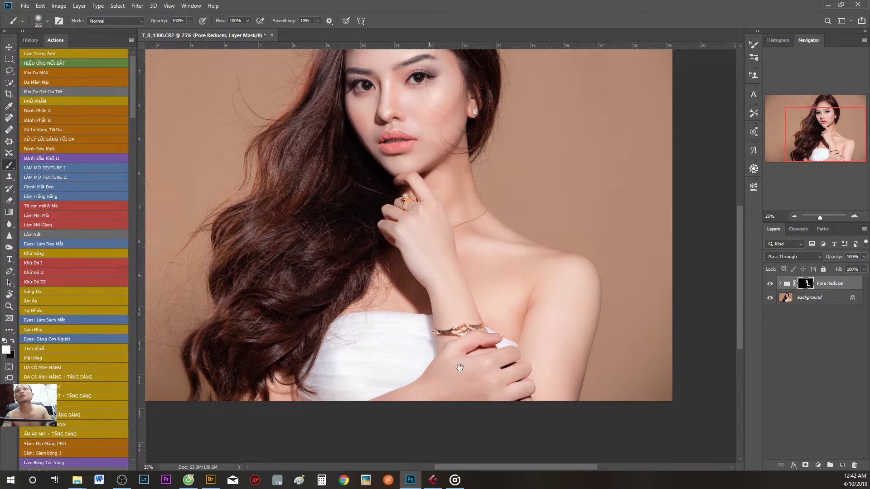
key("ctrl+alt+shift+e")
scroll(541, 290, "up", 3)
Clone clean neck skin over the marks with a roughly 243 px Clone Stamp brush
key("s")
right_click(520, 265)
left_click_drag(602, 284, 618, 283)
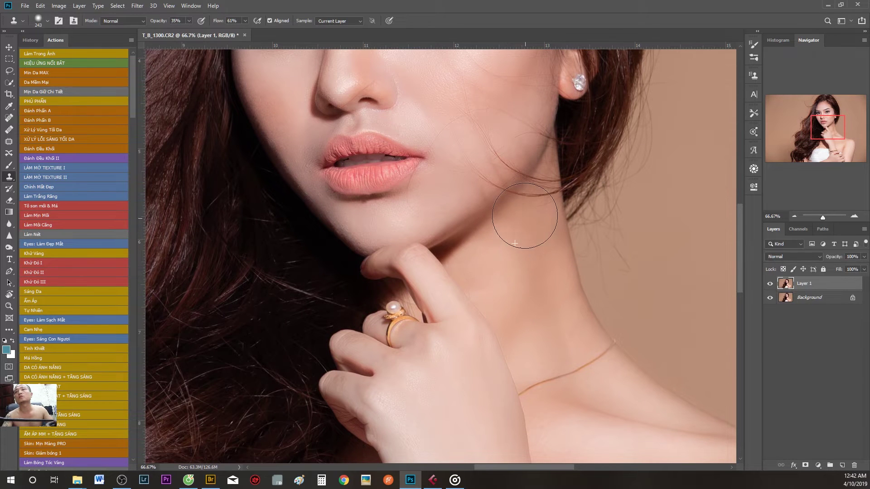
right_click(540, 258)
left_click(540, 258)
left_click(512, 275, "alt")
left_click_drag(495, 270, 482, 283)
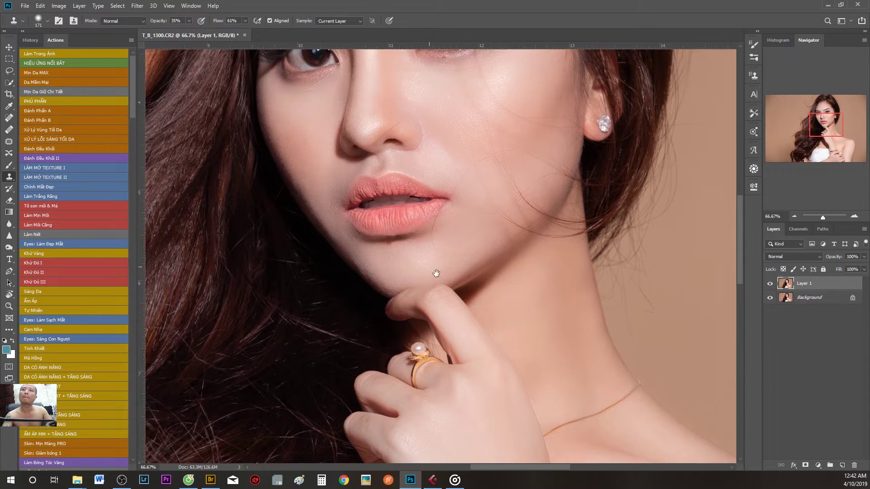
Continue cloning with a 136 px brush, merge into Background, and start Mịn Da MAX
left_click_drag(436, 272, 443, 305)
left_click_drag(403, 282, 414, 311)
right_click(384, 185)
left_click_drag(461, 205, 453, 205)
key("Return")
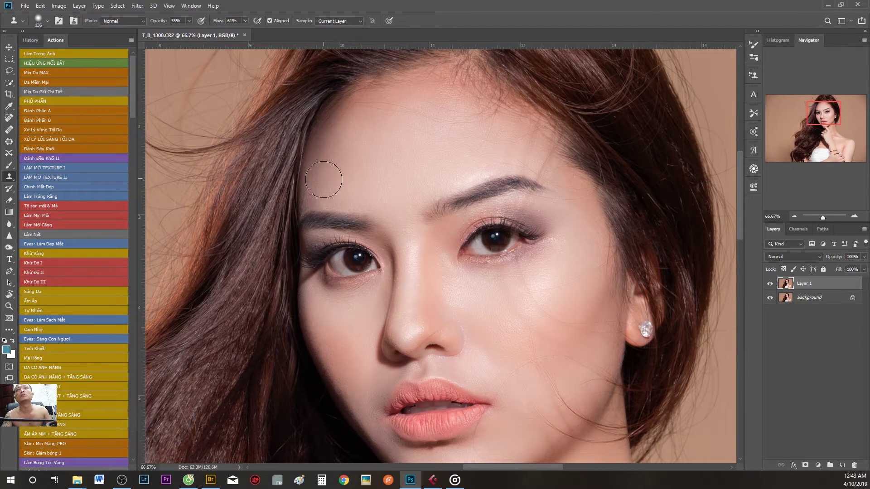
left_click_drag(343, 181, 284, 41)
key("ctrl+e")
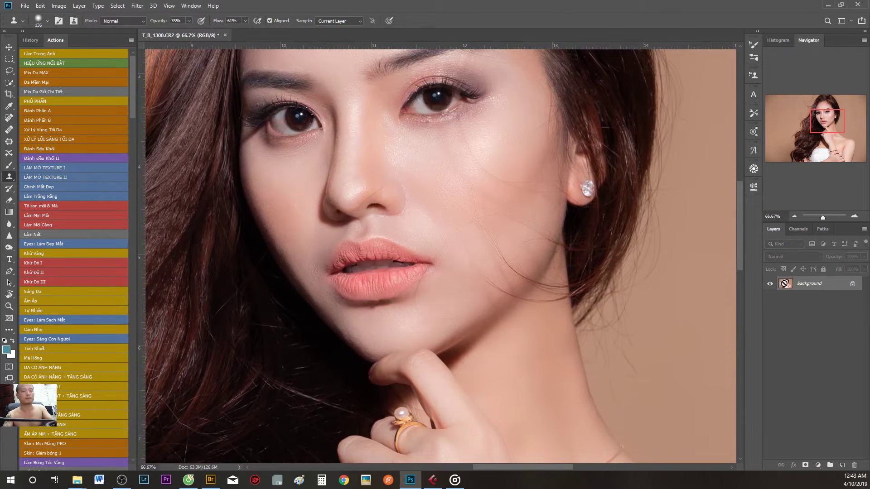
left_click(40, 72)
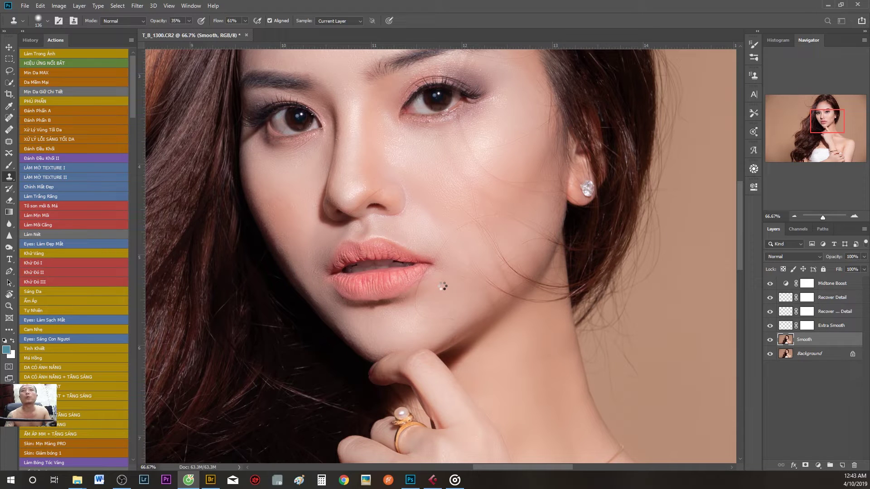
Let the Mịn Da MAX action finish building the masked Ultra Smooth Skin group
scroll(408, 294, "up", 3)
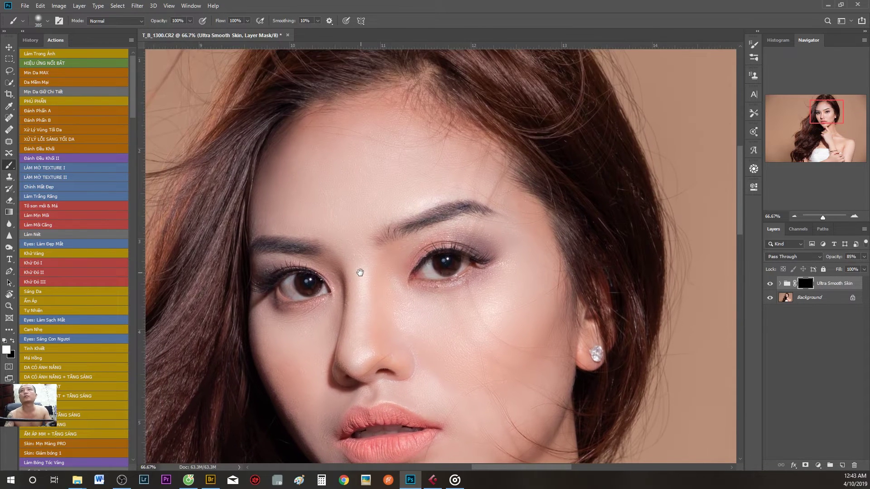
At 100% zoom, paint smoothing over eyes, forehead, nose, lips and chin with an 80%-opacity, 120 px brush
left_click_drag(360, 272, 408, 259)
key("ctrl+plus")
key("8")
right_click(435, 217)
type("120")
key("Return")
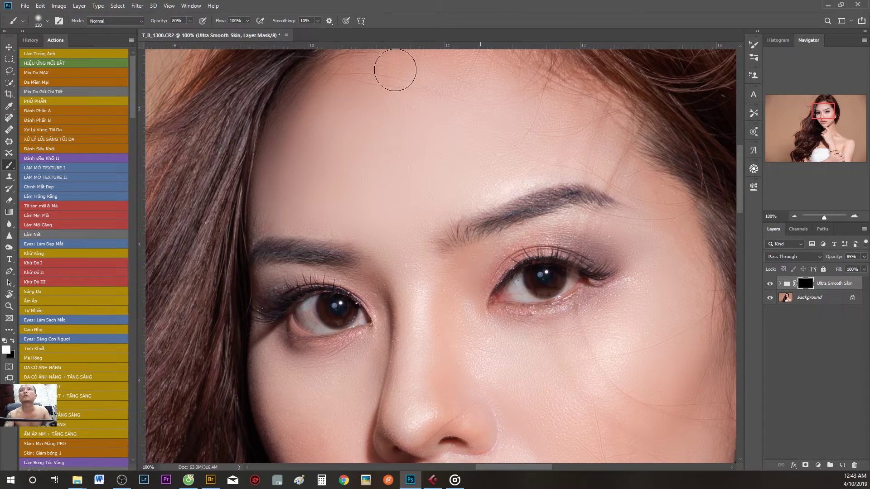
left_click_drag(431, 167, 337, 224)
left_click_drag(306, 249, 337, 82)
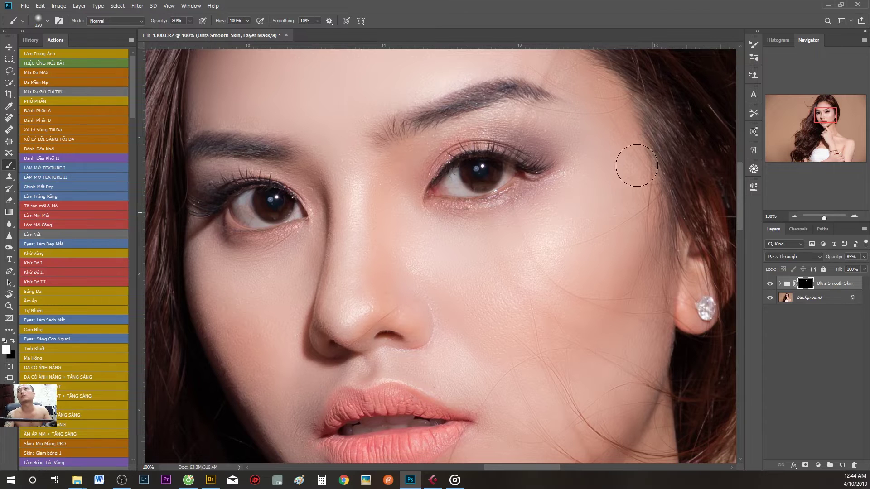
left_click_drag(636, 165, 529, 144)
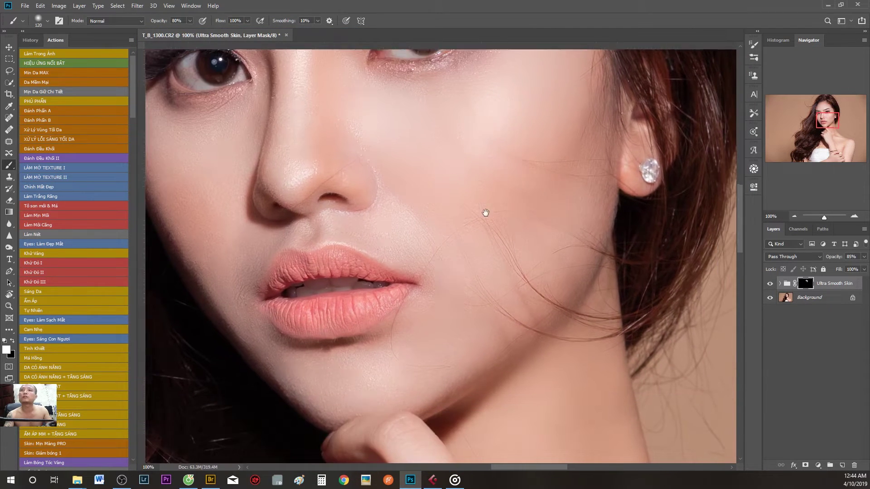
left_click_drag(505, 191, 483, 130)
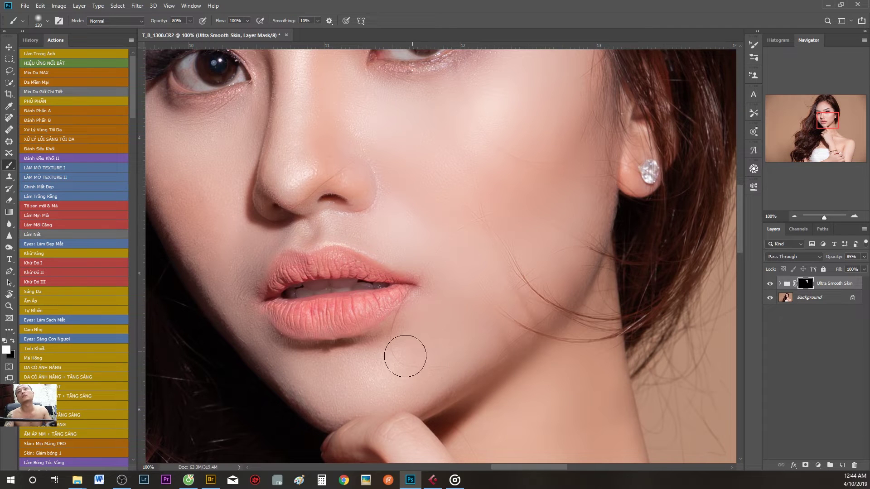
Paint smoothing on the left face, eyes, hand, collarbone and shoulder with resized brushes
right_click(401, 273)
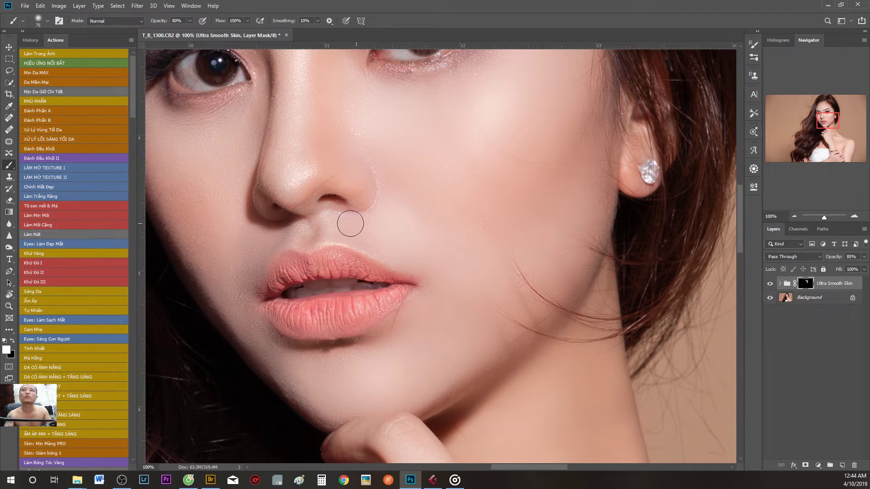
left_click_drag(356, 223, 399, 219)
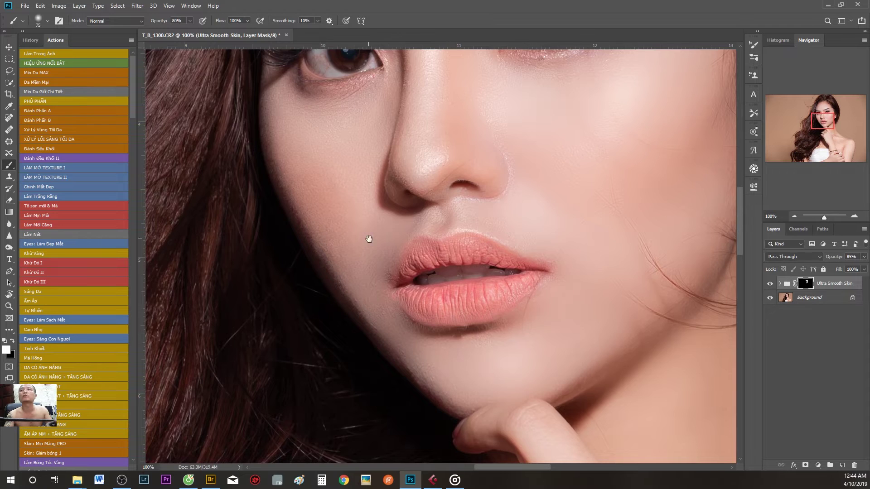
left_click_drag(373, 280, 450, 354)
right_click(410, 250)
key("Escape")
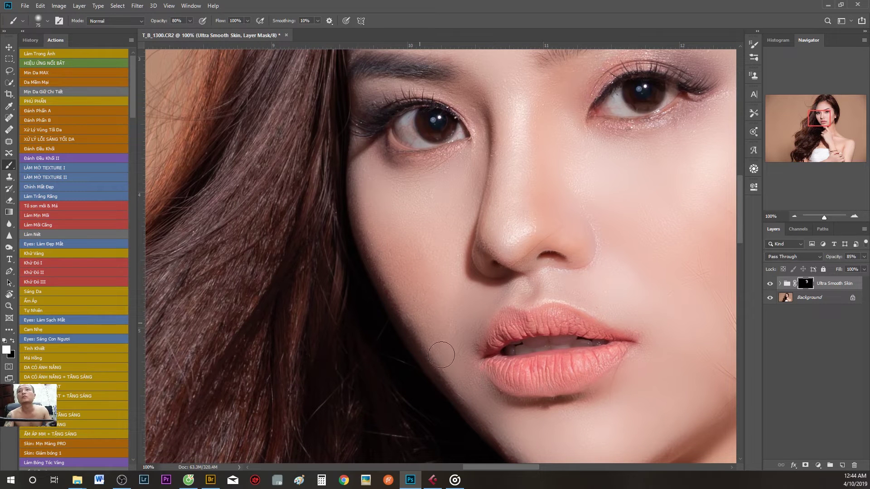
mouse_move(438, 334)
left_mouse_down()
mouse_move(370, 204)
mouse_move(322, 170)
left_mouse_up()
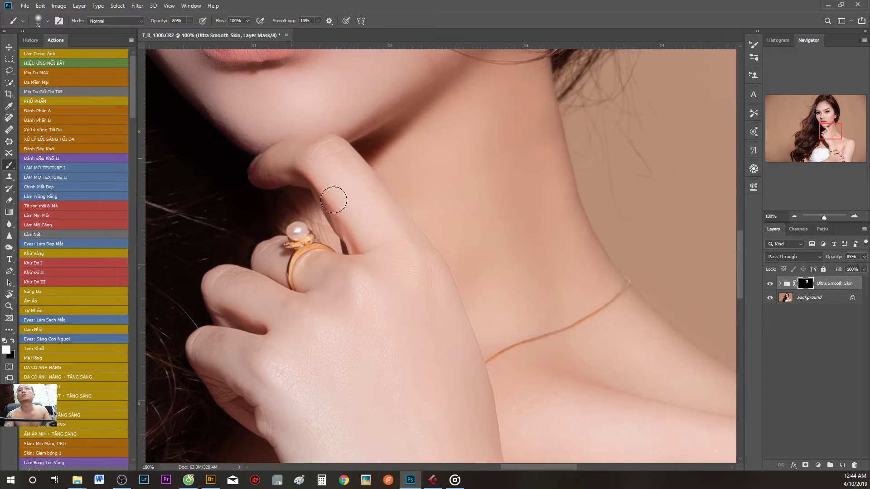
left_click_drag(370, 299, 353, 204)
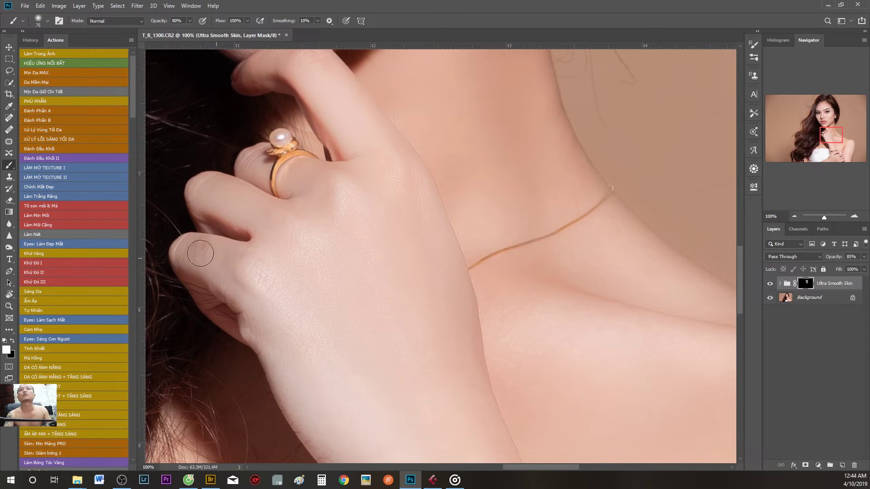
key("ctrl+minus")
key("ctrl+minus")
key("ctrl+minus")
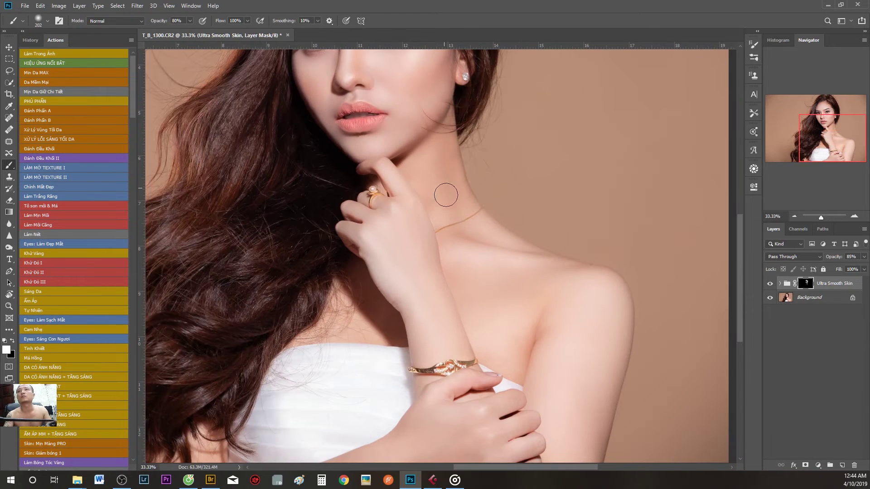
left_click_drag(469, 331, 452, 233)
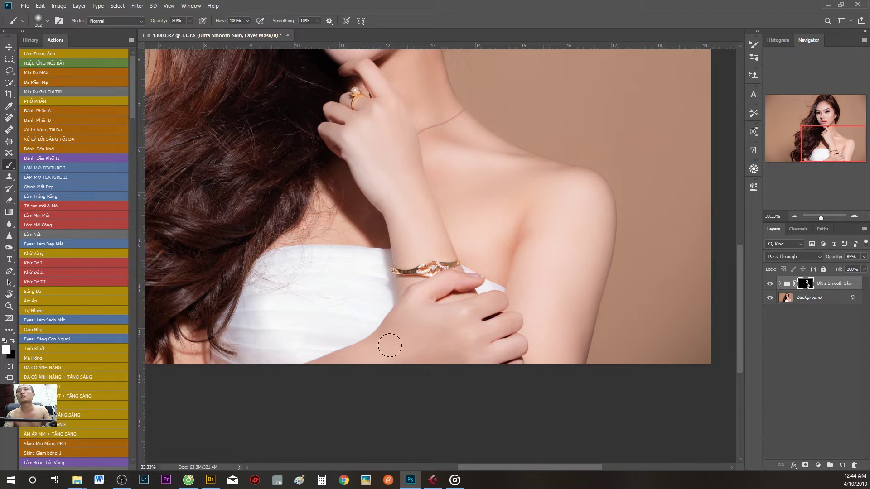
left_click_drag(418, 93, 460, 227)
left_click_drag(423, 133, 444, 291)
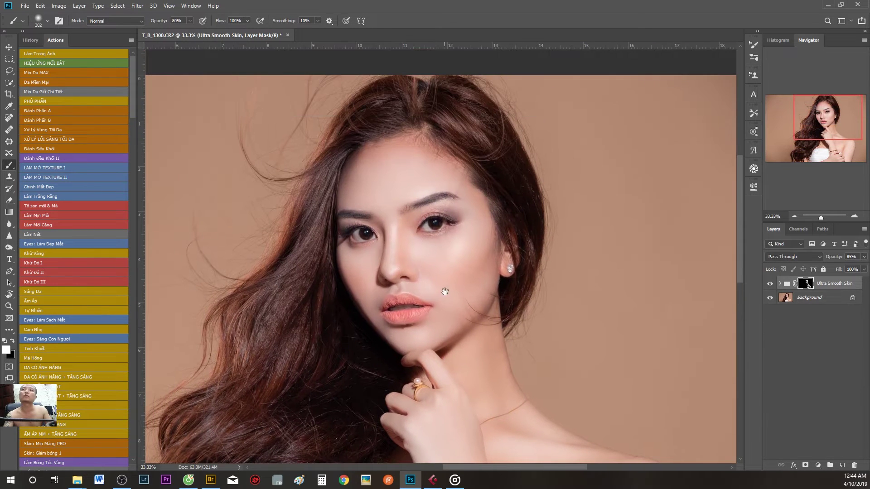
key("ctrl+plus")
key("ctrl+plus")
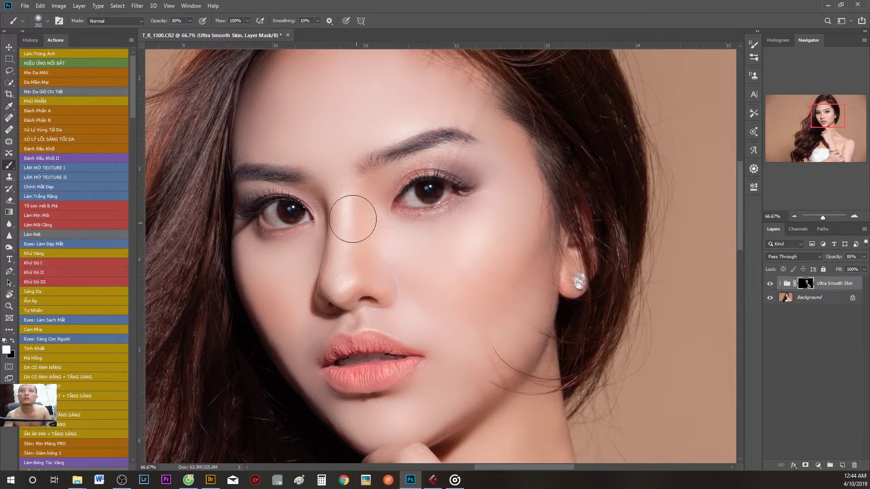
Duplicate the original Background layer
scroll(339, 149, "up", 1)
scroll(407, 118, "down", 2)
scroll(497, 159, "down", 3)
scroll(460, 230, "down", 4)
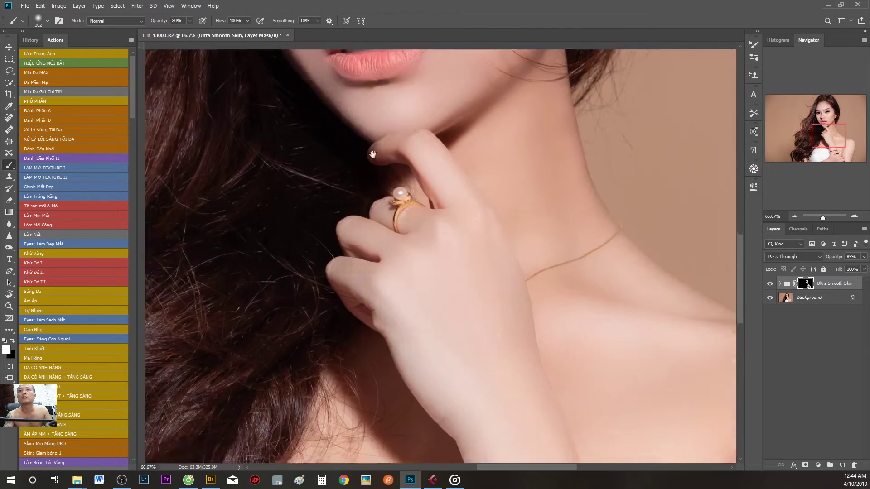
scroll(481, 231, "down", 5)
scroll(480, 231, "up", 5)
scroll(384, 305, "up", 5)
scroll(443, 363, "up", 1)
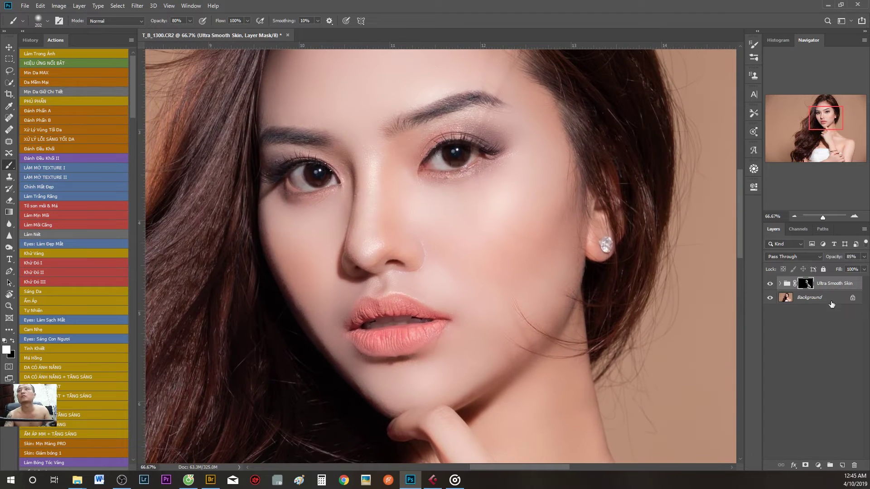
left_click(823, 298)
key("ctrl+j")
Move the Background copy above Ultra Smooth Skin, set it to Overlay, and apply High Pass
left_click_drag(823, 298, 834, 279)
left_click(811, 256)
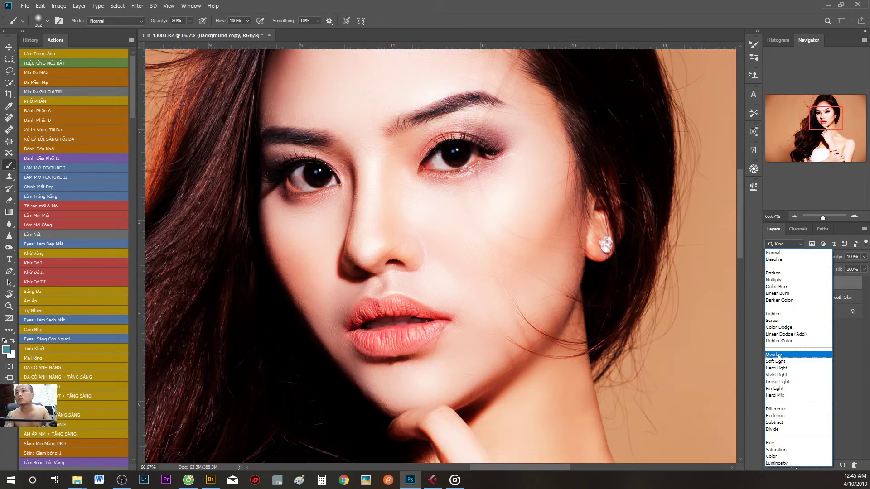
left_click(780, 355)
left_click(137, 6)
left_click(267, 213)
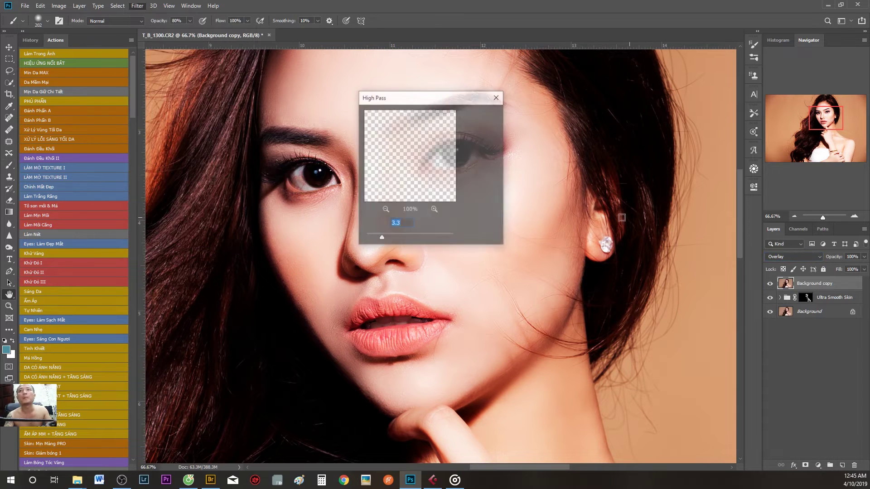
Set the High Pass radius to about 1.3 pixels, comparing the preview, and confirm
left_click_drag(572, 256, 564, 257)
left_click_drag(458, 277, 385, 239)
scroll(385, 239, "up", 1)
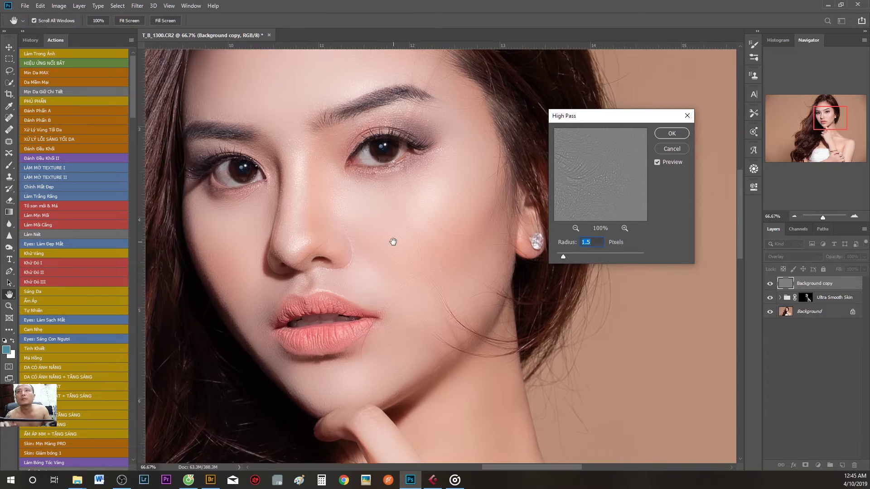
scroll(394, 240, "up", 1)
scroll(373, 241, "up", 1)
scroll(383, 322, "up", 1)
mouse_move(302, 218)
left_mouse_down()
mouse_move(354, 305)
mouse_move(393, 325)
left_mouse_up()
left_click(658, 161)
left_click_drag(564, 257, 563, 257)
scroll(322, 295, "down", 1)
scroll(342, 237, "down", 1)
scroll(385, 240, "down", 1)
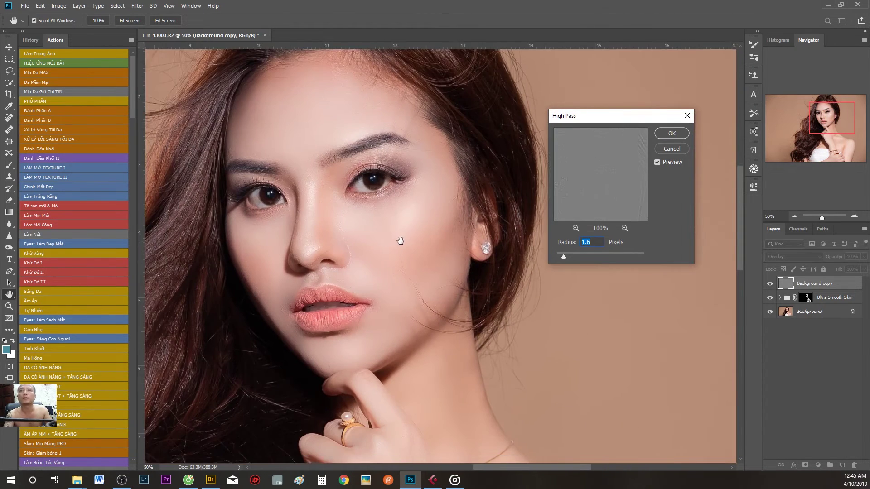
scroll(487, 247, "up", 1)
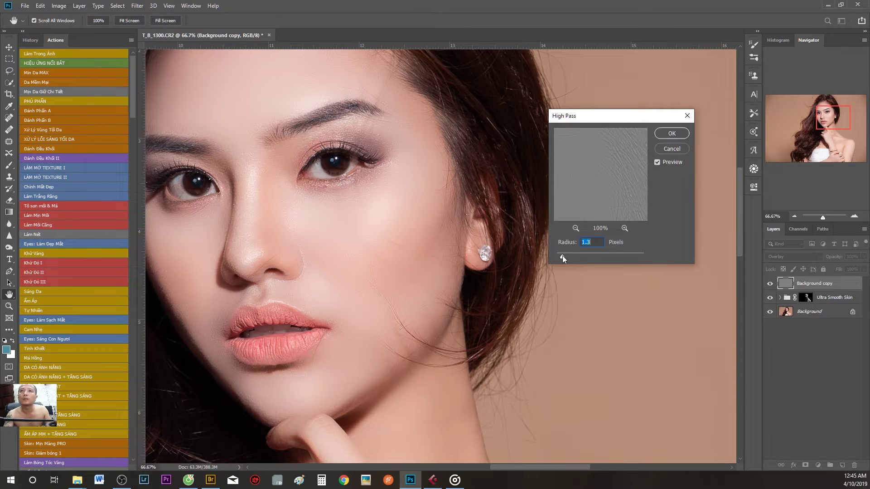
left_click(666, 136)
With the brush active, select the Ultra Smooth Skin group mask
key("b")
left_click(806, 297)
left_click(864, 256)
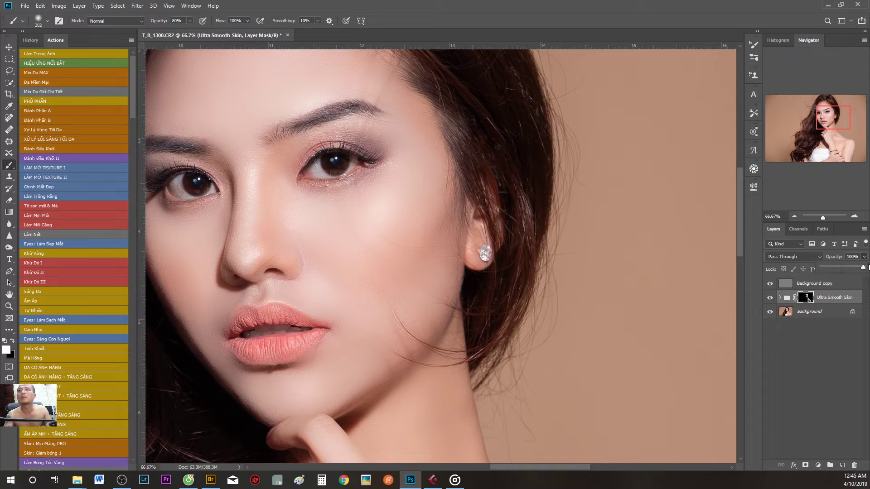
Set the Ultra Smooth Skin group opacity to 90% and view the whole portrait
scroll(392, 247, "up", 1)
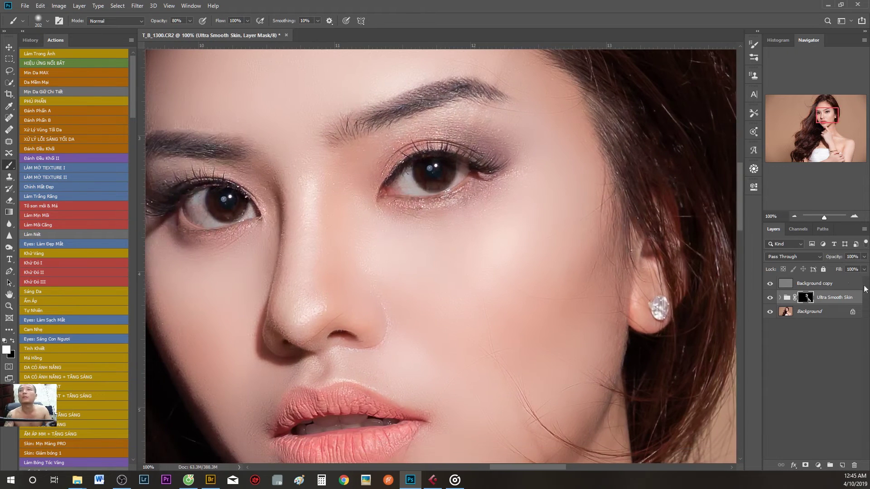
left_click(864, 256)
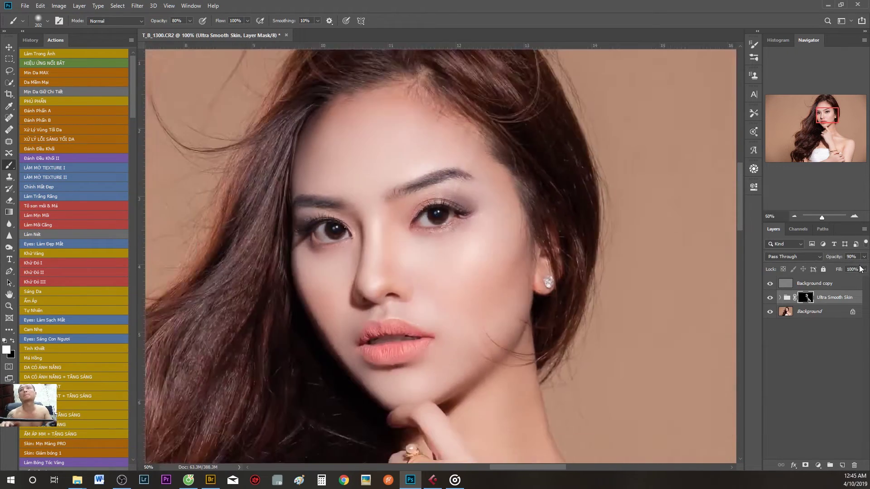
key("ctrl+plus")
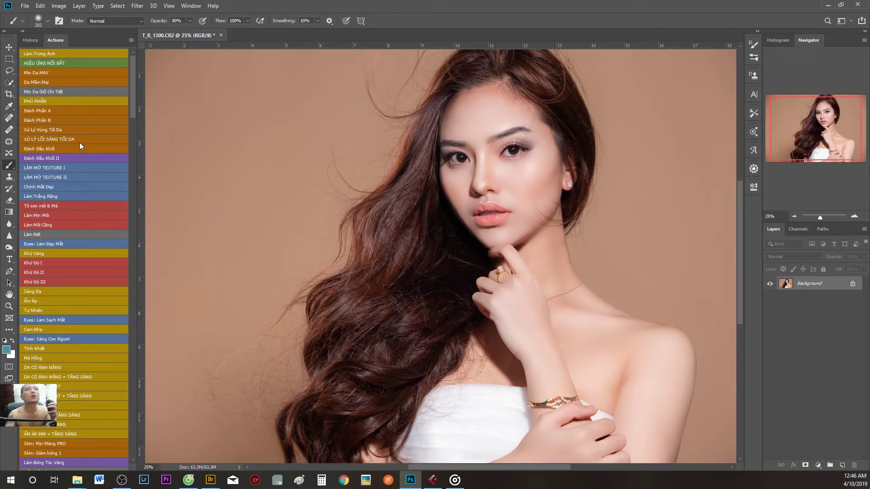
Run the de-blotch action and continue past its message dialog
left_click(42, 147)
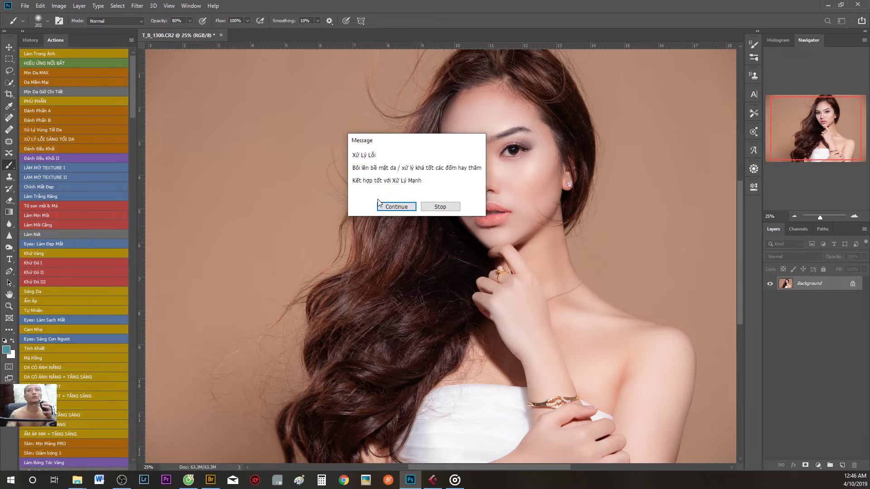
left_click(395, 204)
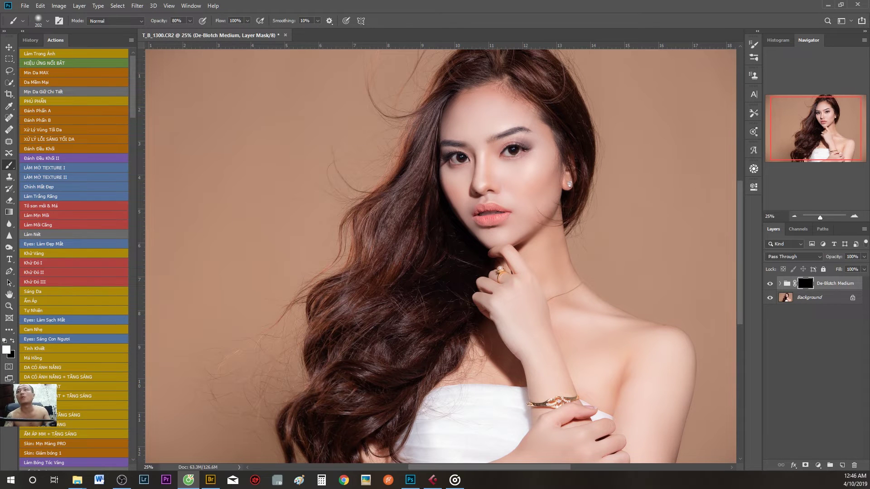
Paint de-blotching over the neck, shoulder, lips and chin, compare visibility, then stamp into Layer 1
scroll(558, 259, "up", 2)
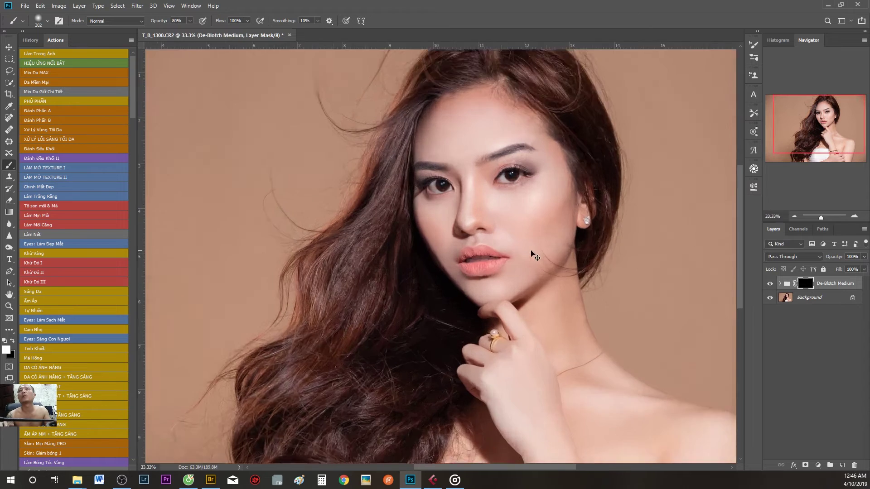
scroll(376, 269, "up", 2)
left_click_drag(353, 207, 357, 178)
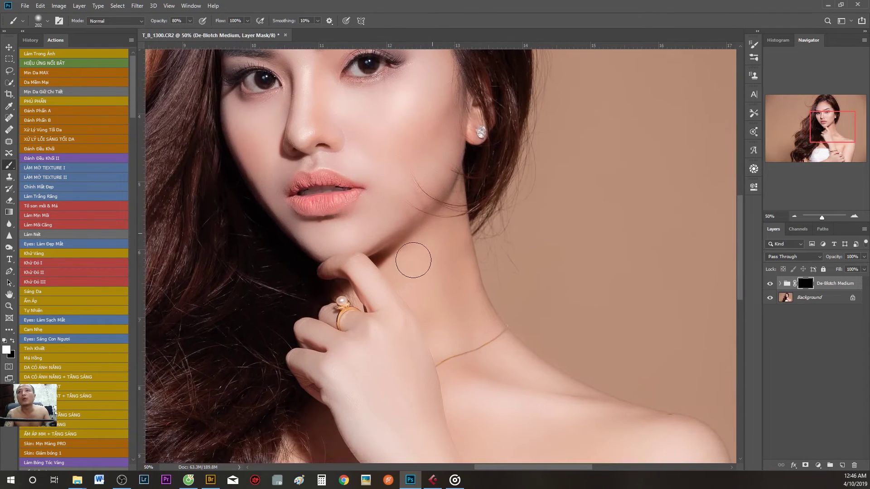
left_click_drag(445, 376, 378, 232)
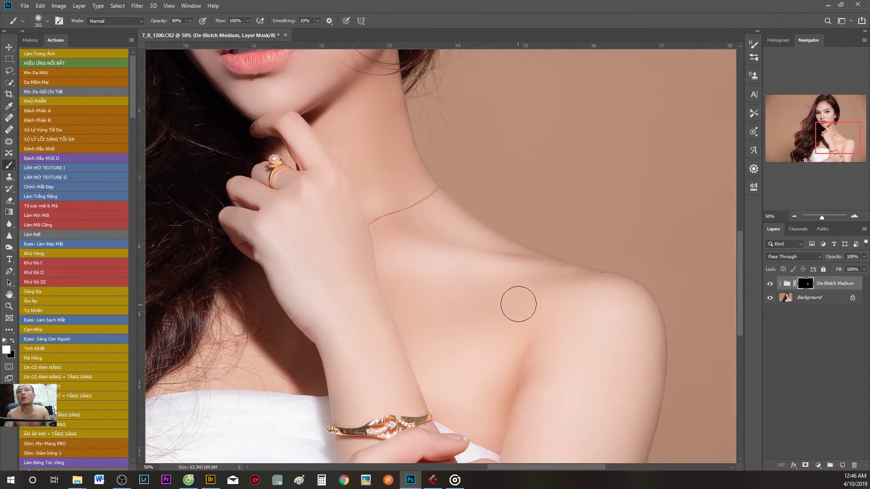
scroll(272, 358, "up", 5)
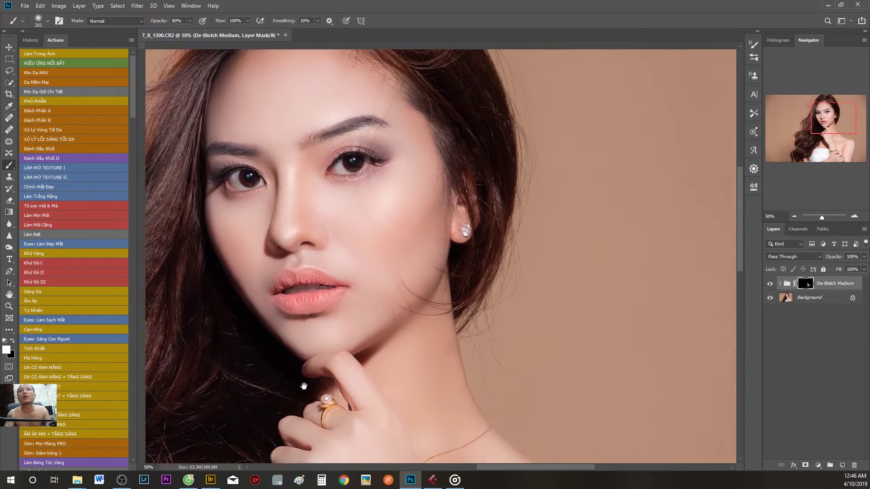
left_click_drag(300, 286, 274, 207)
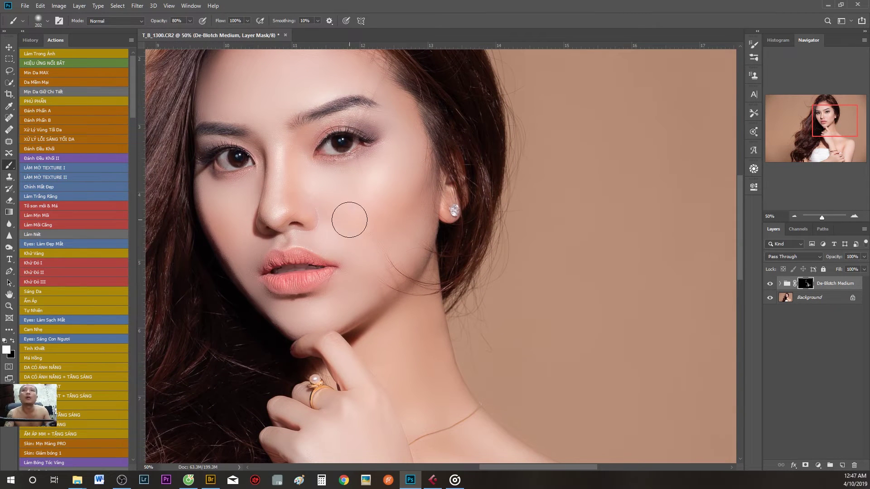
key("ctrl+minus")
key("ctrl+plus")
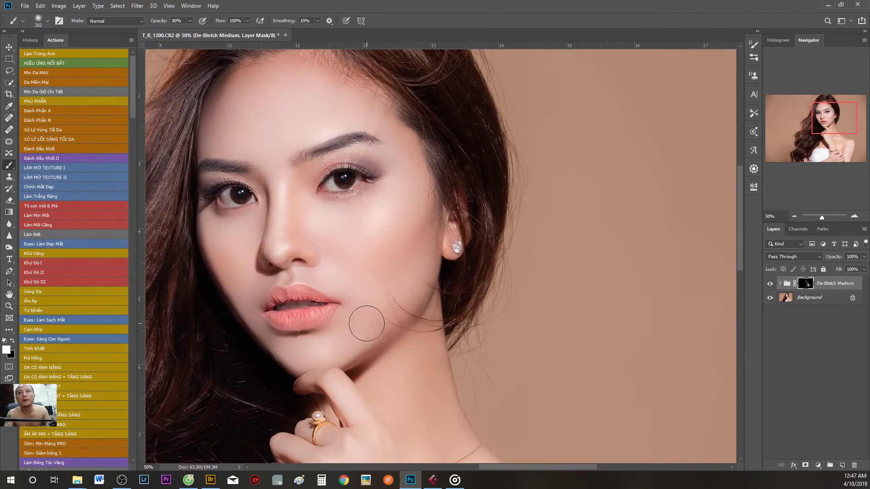
left_click(769, 284)
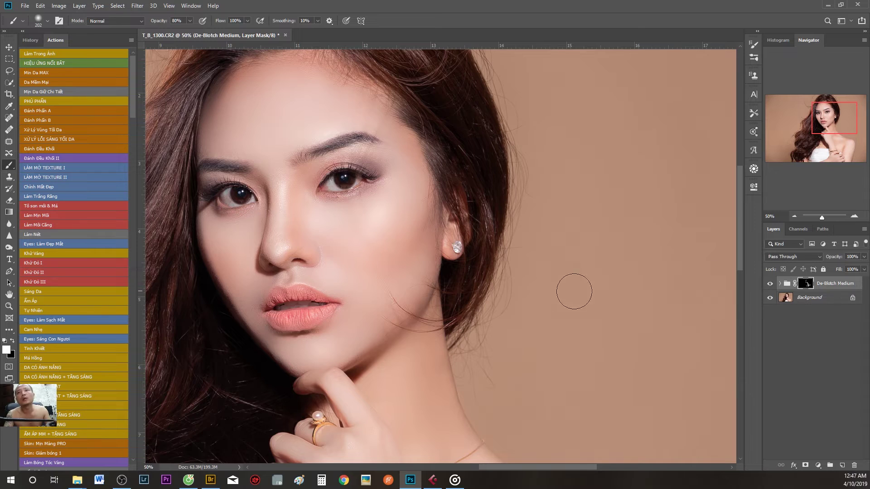
key("ctrl+minus")
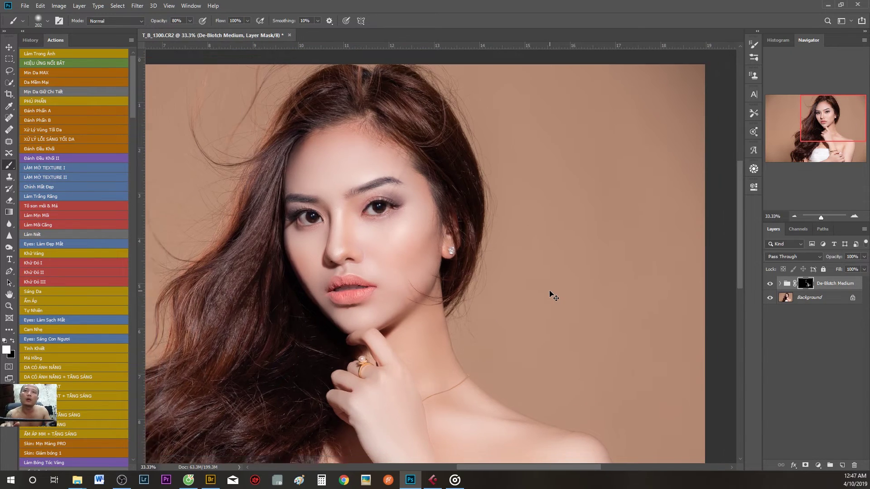
key("ctrl+plus")
key("ctrl+plus")
key("ctrl+plus")
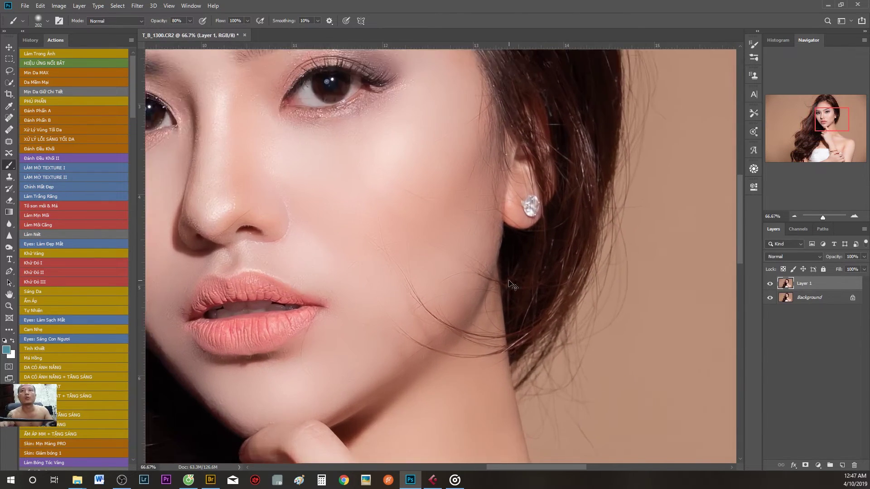
Zoom in on the lips and nose, set a clone source, and pick the Spot Healing Brush
left_click_drag(485, 300, 627, 177)
key("s")
right_click(347, 295)
key("Escape")
left_click(302, 297, "alt")
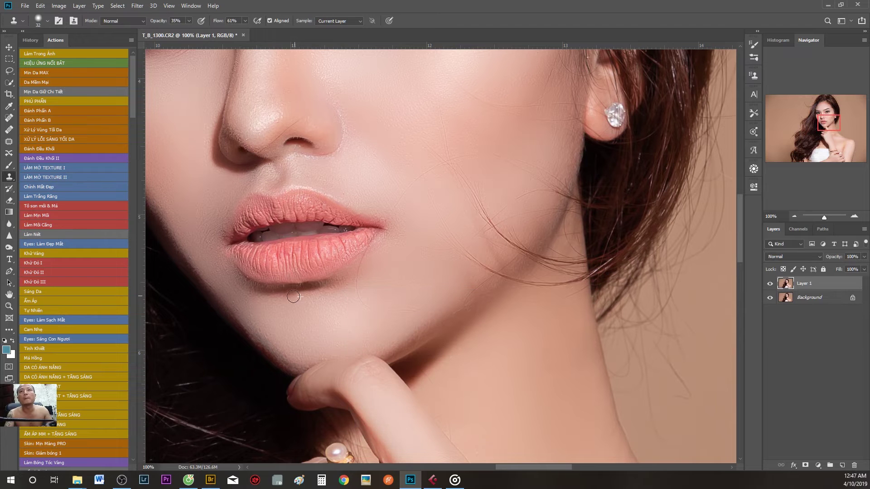
left_click_drag(408, 184, 408, 275)
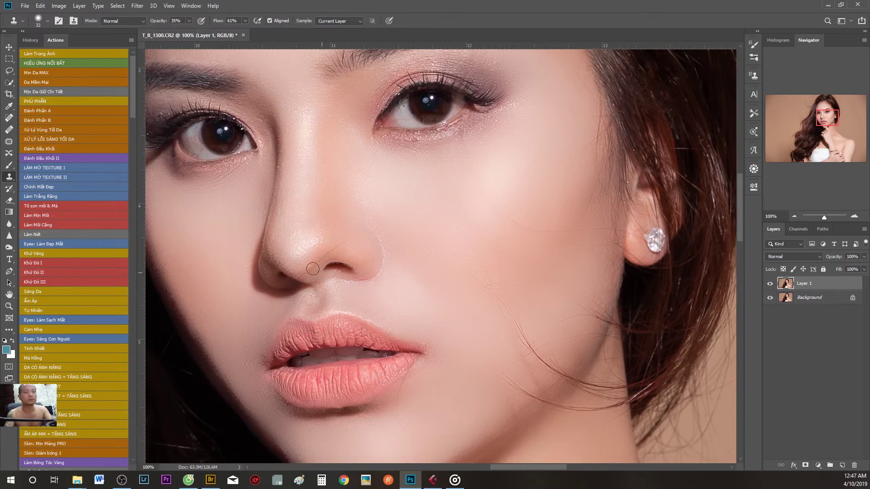
key("j")
key("ctrl+plus")
left_click(9, 119)
Heal away the crease beside the nose and marks by the nostril and lip corner
right_click(442, 245)
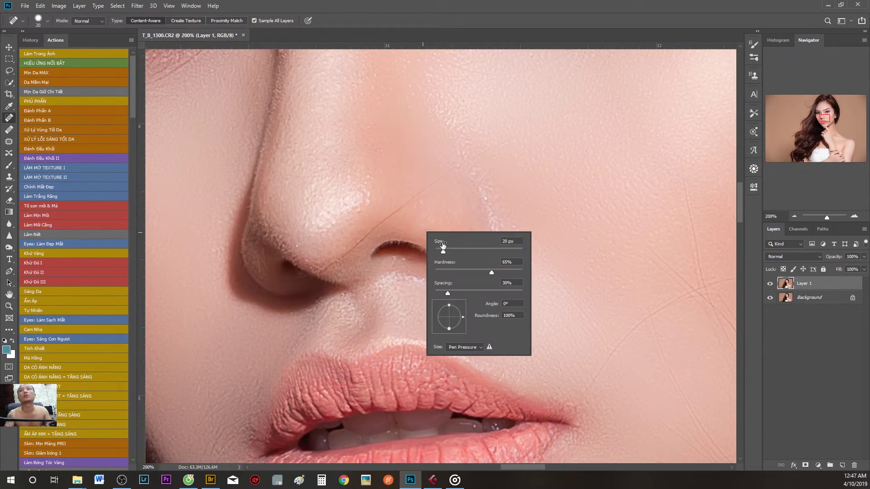
mouse_move(398, 207)
left_mouse_down()
mouse_move(375, 225)
mouse_move(450, 171)
left_mouse_up()
mouse_move(398, 230)
left_mouse_down()
mouse_move(442, 189)
mouse_move(362, 232)
left_mouse_up()
mouse_move(586, 264)
left_mouse_down()
mouse_move(393, 177)
mouse_move(392, 106)
left_mouse_up()
mouse_move(403, 234)
left_mouse_down()
mouse_move(410, 258)
mouse_move(418, 230)
mouse_move(376, 283)
left_mouse_up()
Shrink the healing brush to 7 px and heal the marks under the lips
right_click(432, 234)
type("7")
key("Return")
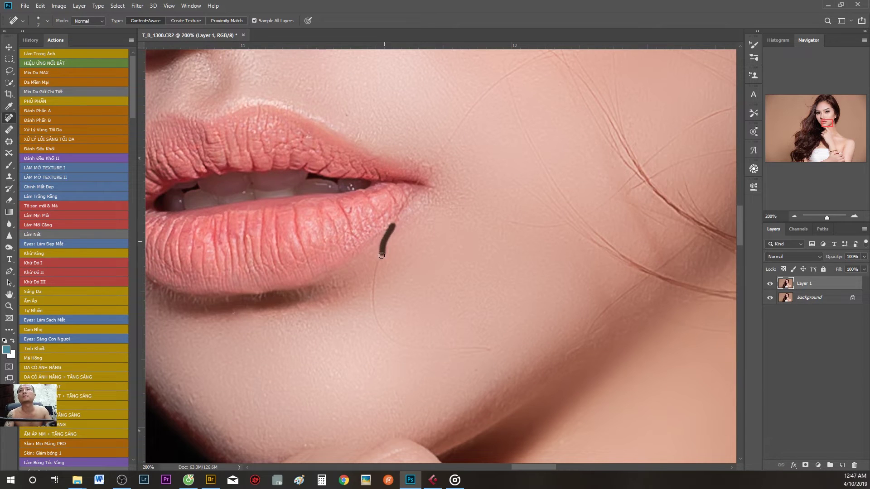
mouse_move(400, 210)
left_mouse_down()
mouse_move(397, 164)
mouse_move(369, 258)
left_mouse_up()
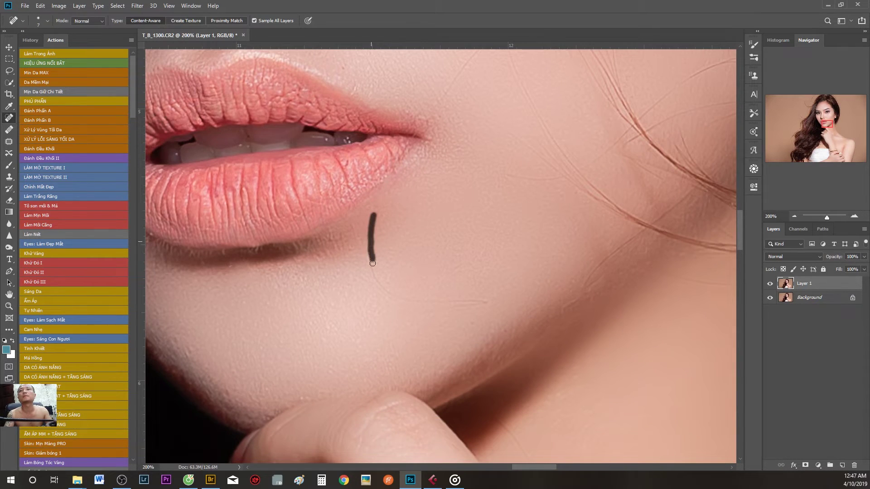
mouse_move(384, 291)
left_mouse_down()
mouse_move(373, 266)
mouse_move(440, 281)
mouse_move(387, 193)
left_mouse_up()
mouse_move(378, 274)
left_mouse_down()
mouse_move(410, 327)
mouse_move(419, 289)
left_mouse_up()
mouse_move(358, 250)
left_mouse_down()
mouse_move(398, 327)
mouse_move(374, 317)
mouse_move(401, 362)
left_mouse_up()
Heal away stray hair strands across the cheek and jaw, plus a mark beside the eye
mouse_move(387, 296)
left_mouse_down()
mouse_move(379, 281)
mouse_move(399, 412)
left_mouse_up()
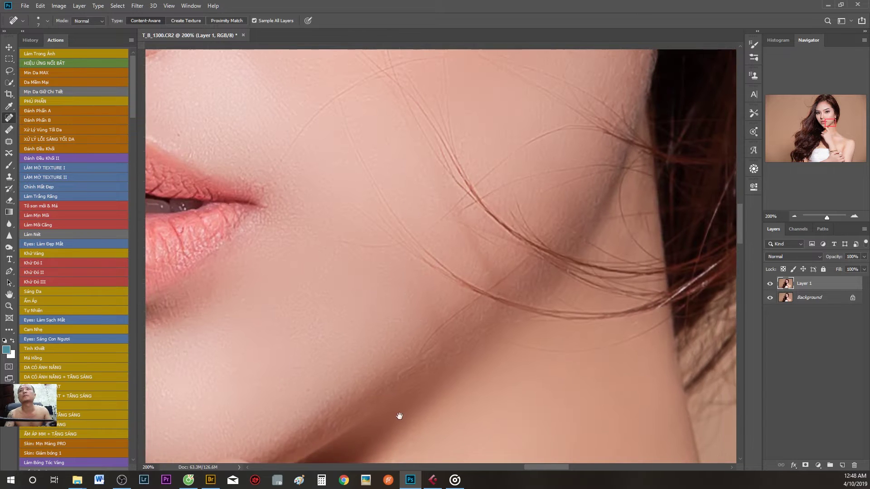
left_click_drag(451, 347, 427, 386)
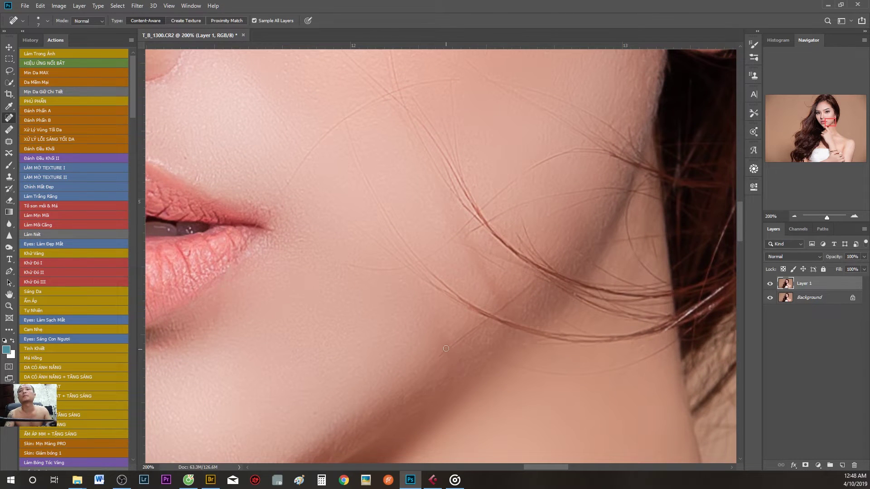
left_click_drag(344, 250, 370, 387)
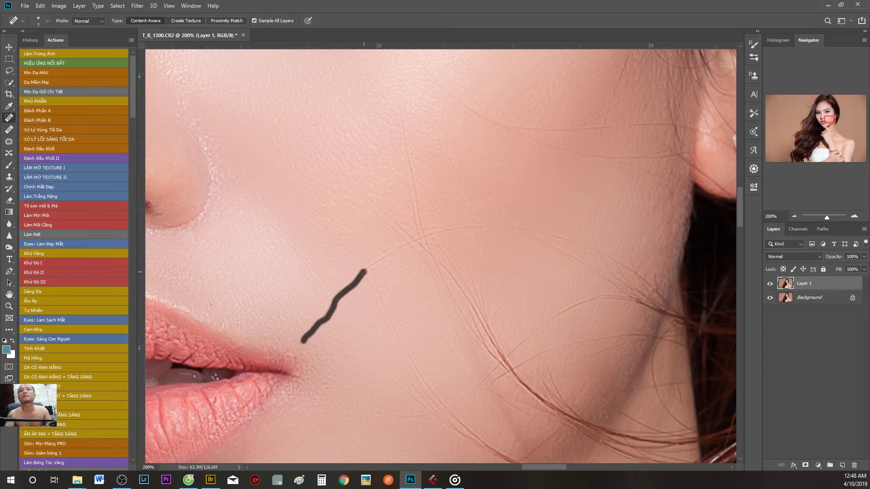
mouse_move(313, 330)
left_mouse_down()
mouse_move(362, 271)
mouse_move(412, 244)
left_mouse_up()
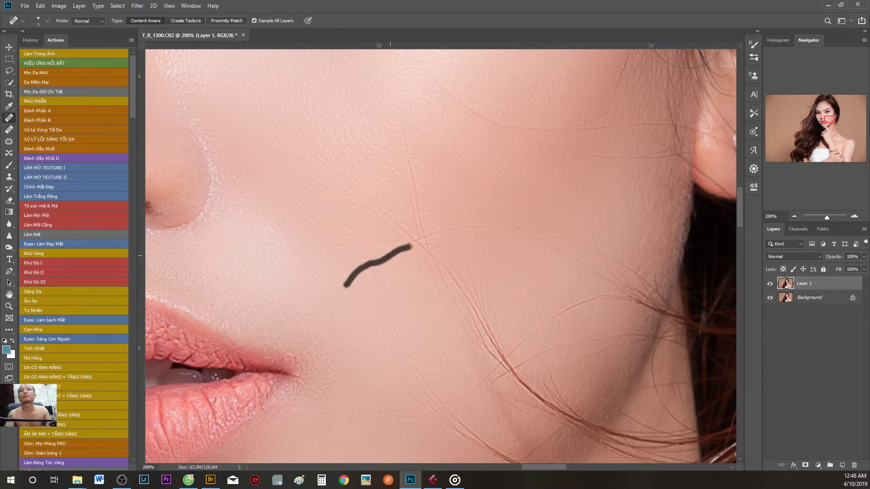
mouse_move(364, 222)
left_mouse_down()
mouse_move(406, 357)
mouse_move(502, 353)
left_mouse_up()
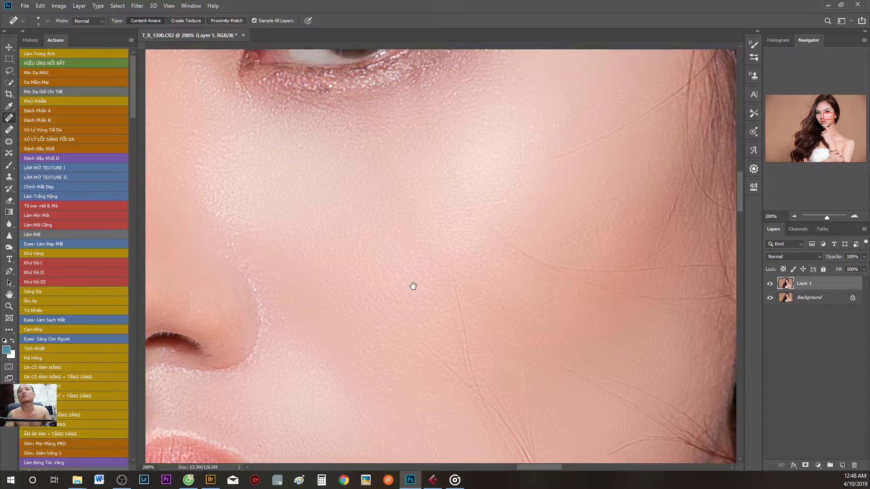
scroll(412, 287, "up", 5)
scroll(412, 288, "left", 5)
left_click_drag(336, 268, 360, 262)
Merge the retouch layer down into the Background
scroll(437, 246, "up", 3)
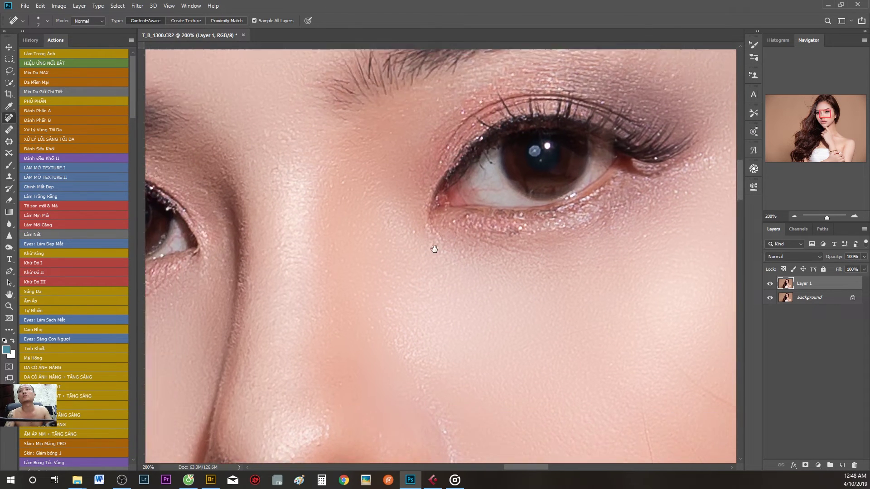
scroll(463, 218, "right", 2)
scroll(469, 216, "left", 10)
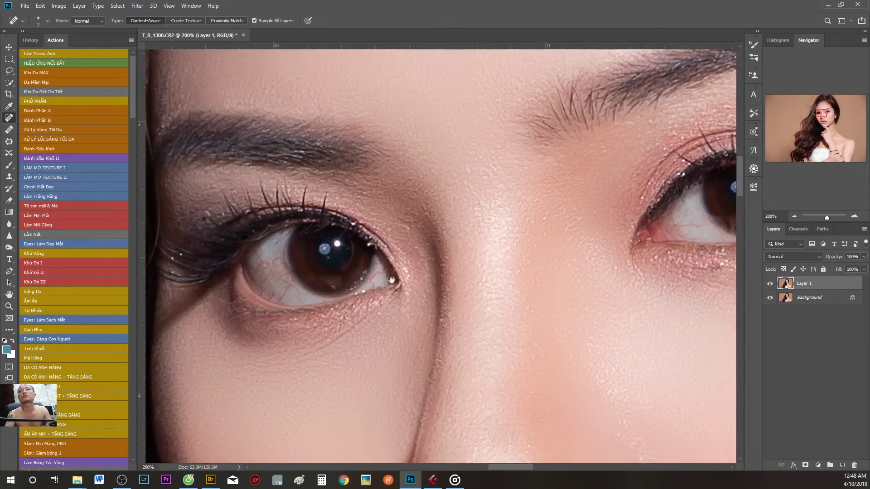
scroll(312, 279, "down", 2)
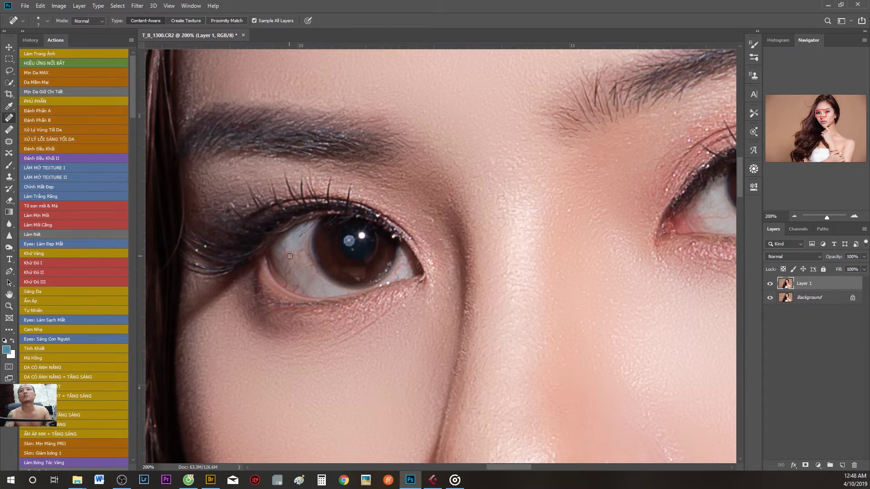
scroll(290, 256, "up", 1)
key("ctrl+e")
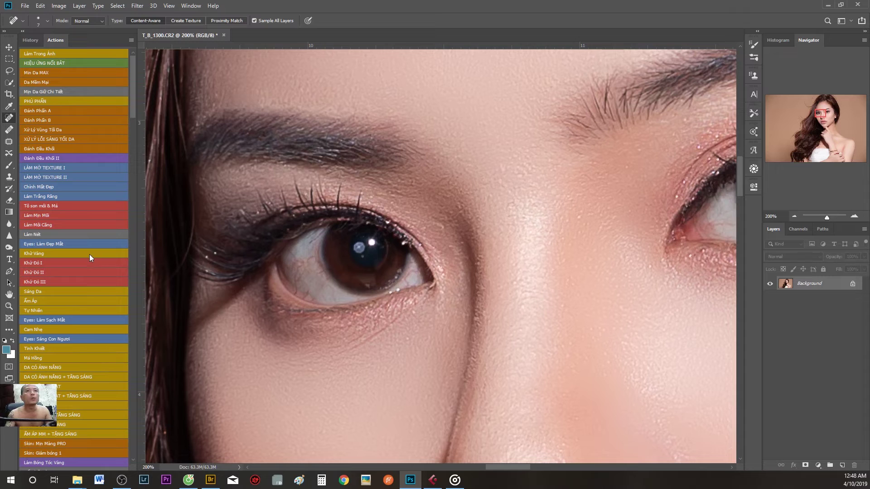
Run the Eyes: Làm Sạch Mắt action and shrink the brush to 31 px
left_click(51, 319)
left_click(399, 186)
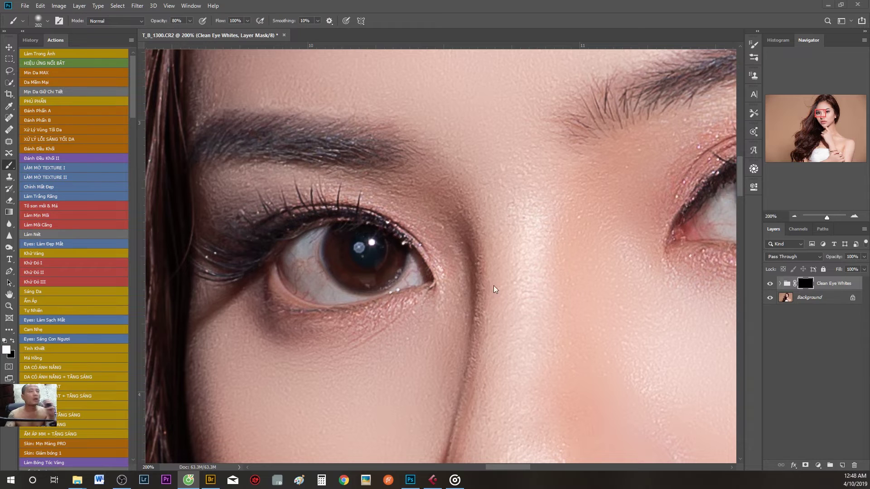
right_click(349, 267)
left_click_drag(408, 284, 367, 284)
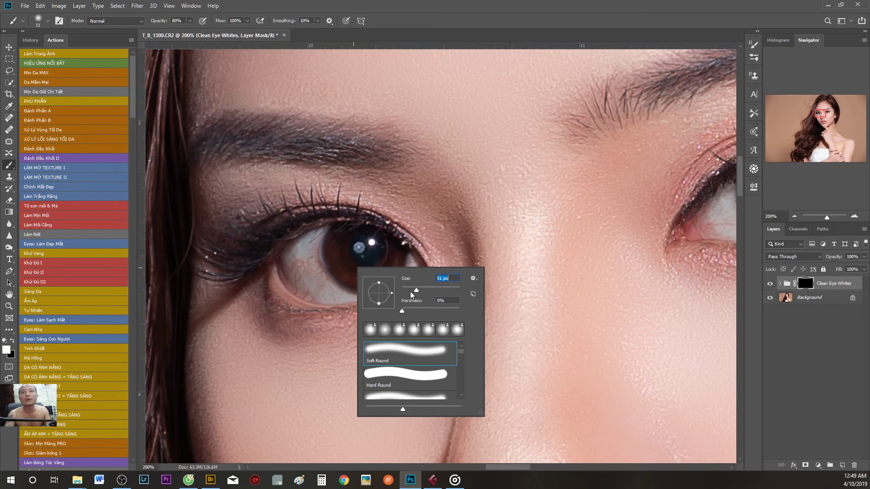
key("Return")
Paint white over the eye whites on the Clean Eye Whites mask, then flatten into the Background
left_click_drag(309, 265, 406, 285)
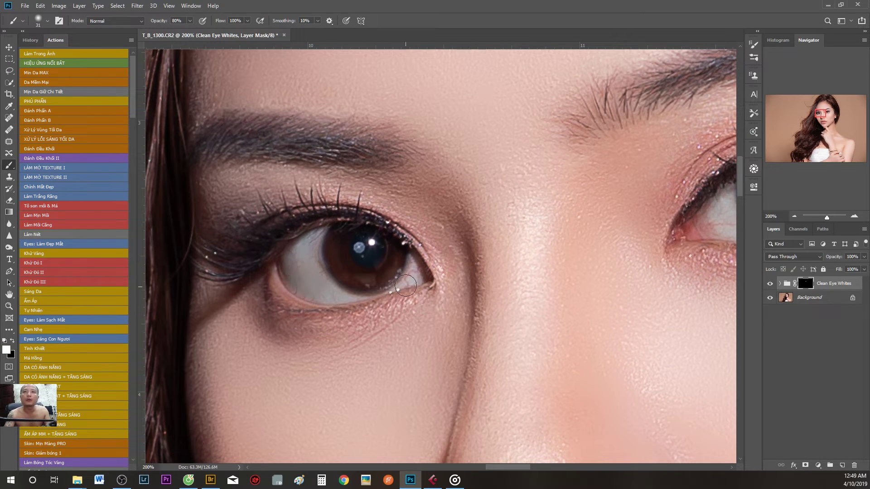
scroll(409, 279, "up", 1)
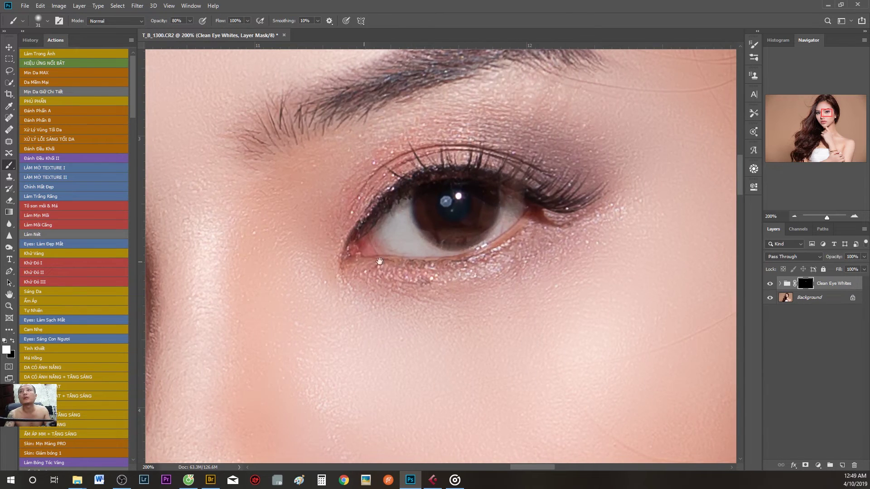
scroll(404, 289, "down", 1)
left_click(74, 178)
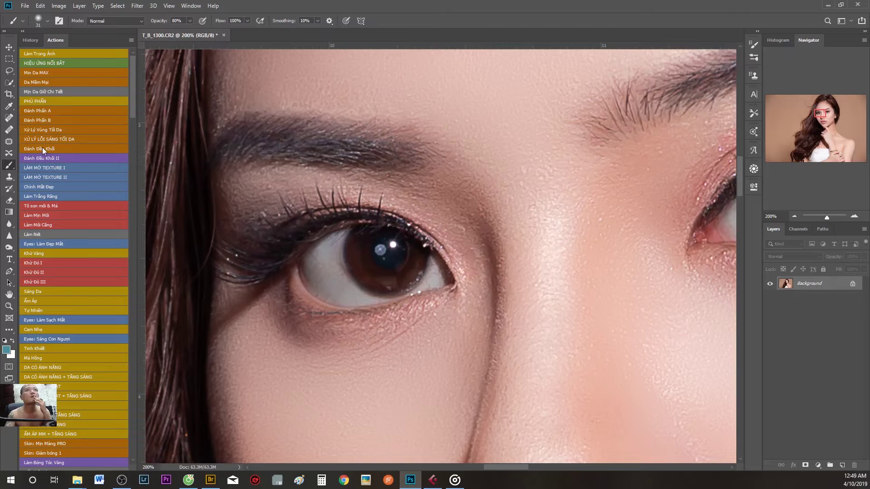
Run the eye sparkle action and erase unwanted sparkle near the eye corner
left_click(43, 186)
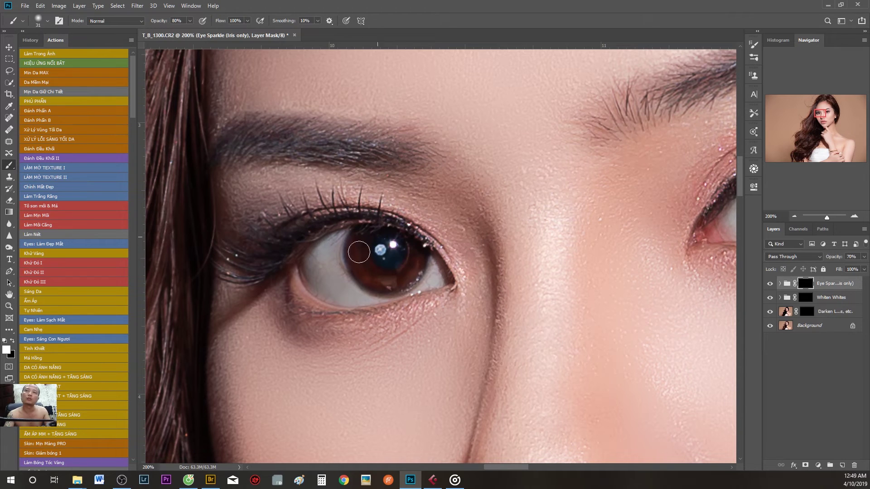
left_click_drag(441, 268, 181, 277)
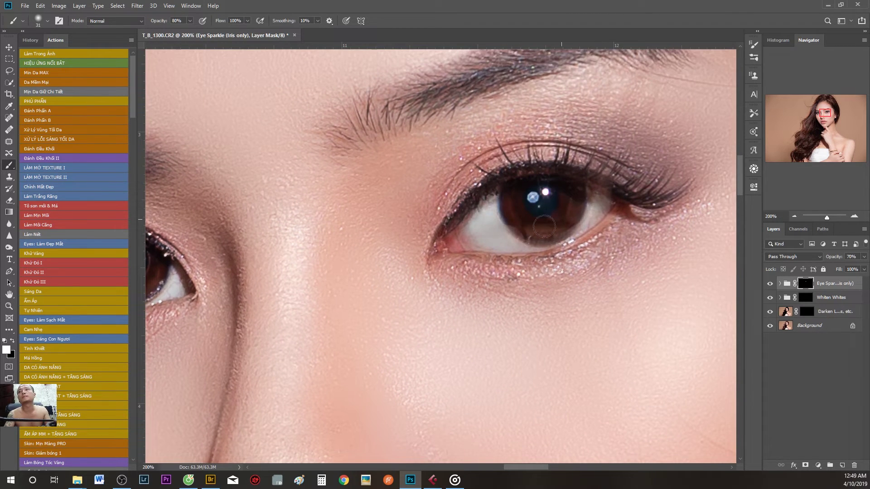
left_click_drag(608, 204, 698, 240)
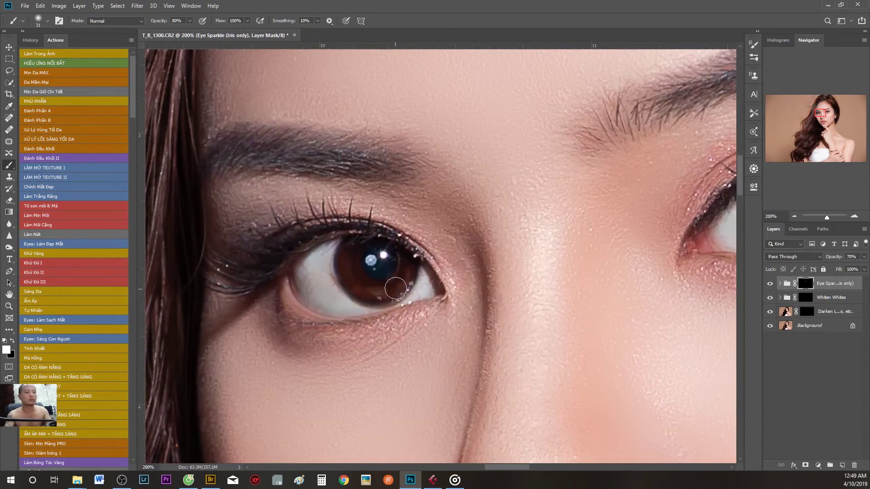
key("e")
right_click(335, 265)
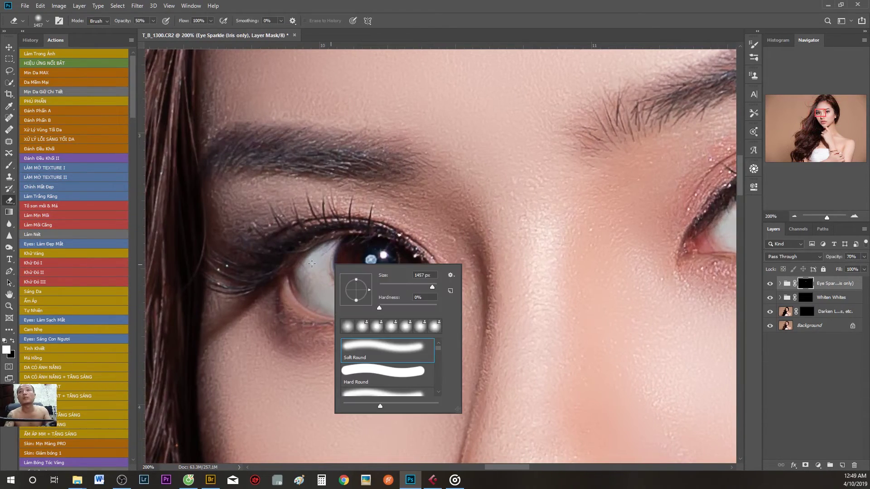
key("Escape")
left_click_drag(424, 293, 426, 284)
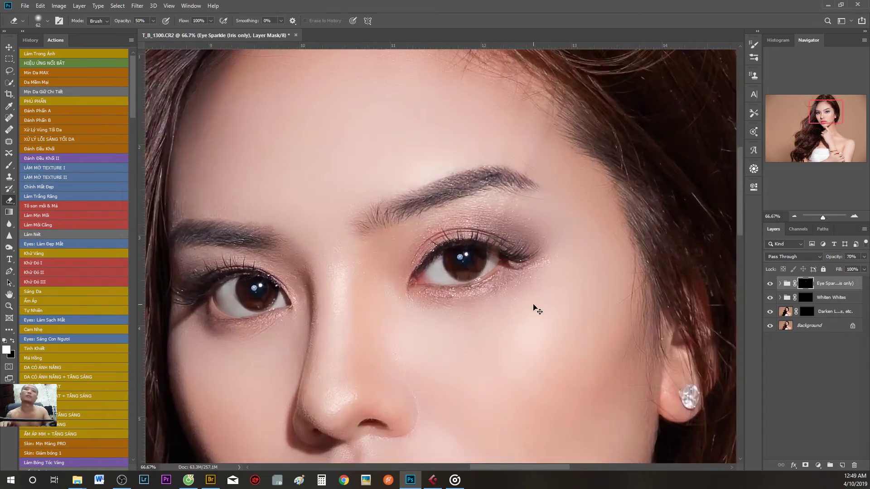
Paint the Whiten Whites mask over the whites of both eyes
left_click_drag(544, 299, 535, 305)
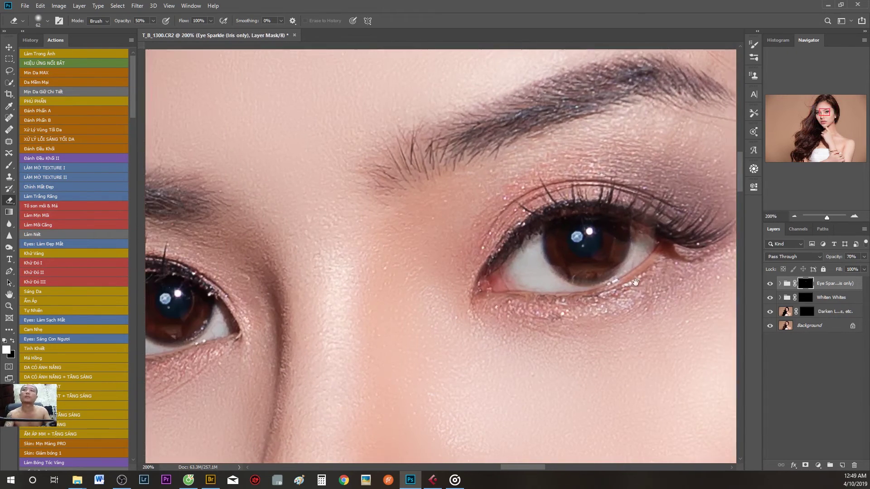
key("alt+bracketleft")
key("b")
mouse_move(525, 261)
left_mouse_down()
mouse_move(575, 289)
mouse_move(643, 272)
left_mouse_up()
left_click_drag(410, 295, 431, 281)
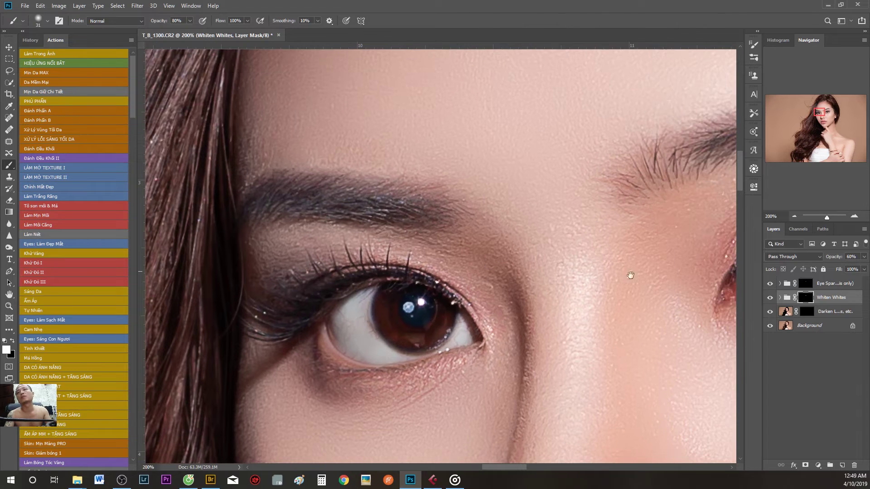
Darken the lashes and brow area of both eyes on the Darken Lashes layer at 40% opacity
left_click_drag(576, 234, 631, 275)
key("alt+bracketleft")
key("4")
mouse_move(344, 288)
left_mouse_down()
mouse_move(410, 259)
mouse_move(282, 188)
left_mouse_up()
left_click_drag(634, 204, 295, 231)
mouse_move(426, 263)
left_mouse_down()
mouse_move(238, 209)
mouse_move(386, 247)
left_mouse_up()
scroll(336, 285, "down", 6, "alt")
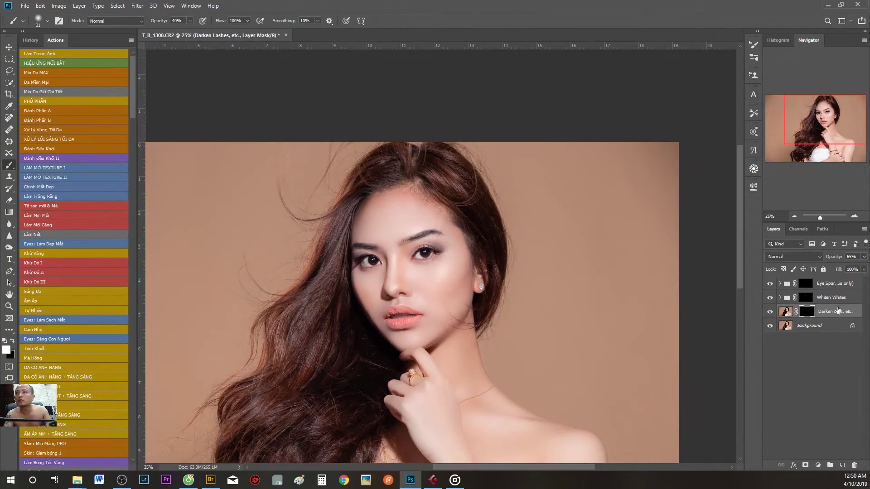
Group the three eye retouch layers and toggle the group to compare before and after
left_click(834, 283, "shift")
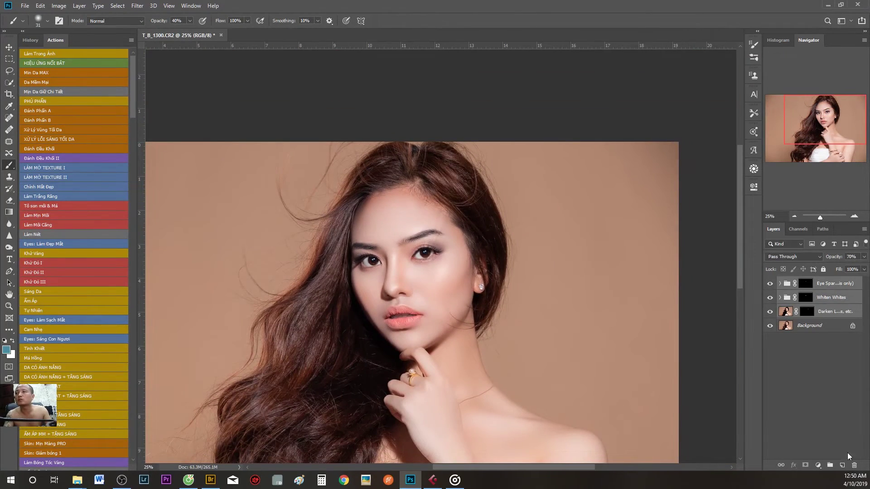
left_click(830, 465)
key("ctrl+plus")
key("ctrl+plus")
left_click(770, 283)
double_click(770, 283)
left_click(770, 283)
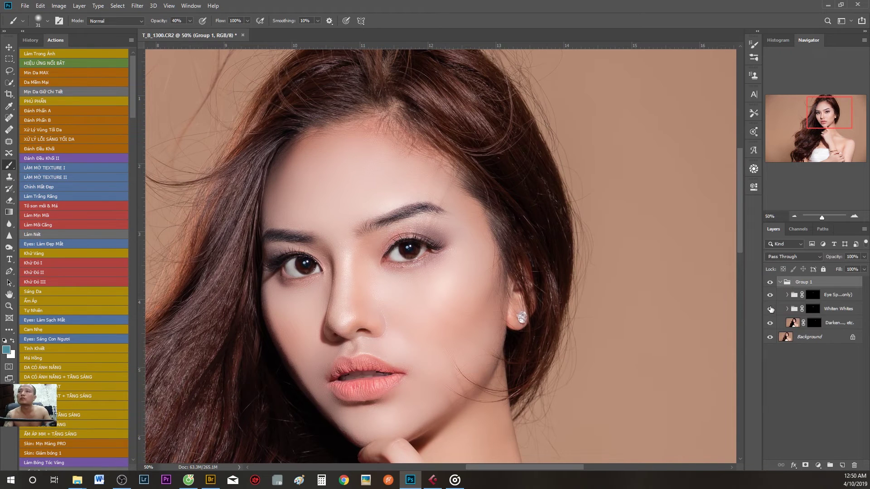
Flatten the eye retouch into the Background and duplicate it as a new layer
left_click(822, 284)
key("Delete")
key("ctrl+j")
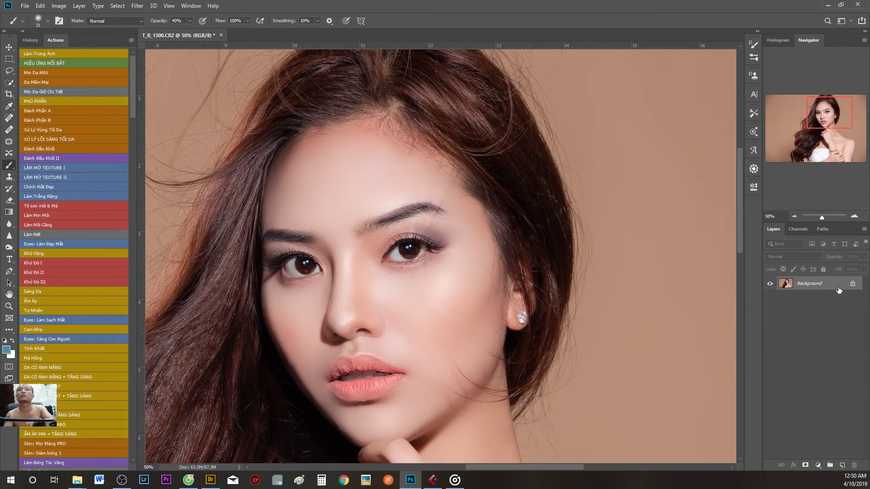
key("ctrl+minus")
key("ctrl+minus")
key("ctrl+plus")
key("ctrl+plus")
key("ctrl+plus")
key("ctrl+plus")
Set the Background copy to Multiply, add an inverted mask, and paint the darkening onto the lips
scroll(562, 290, "down", 2)
left_click(793, 256)
left_click(770, 284)
left_click(805, 465)
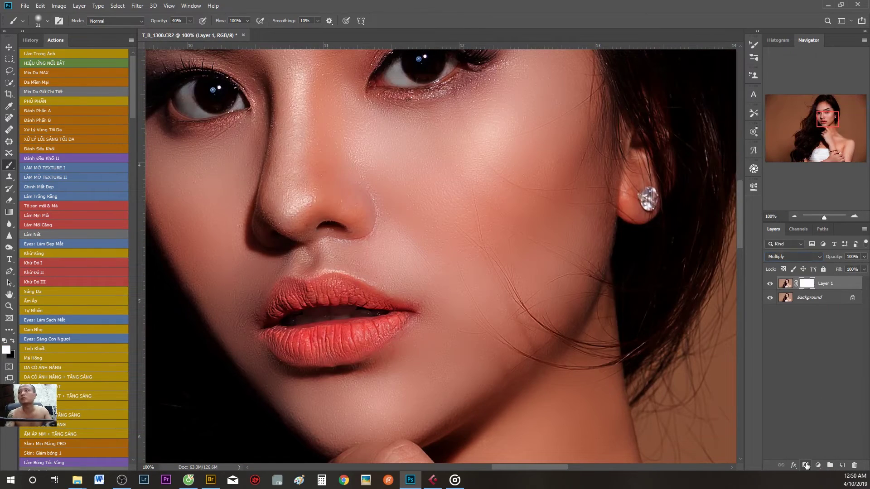
key("ctrl+i")
mouse_move(269, 308)
left_mouse_down()
mouse_move(326, 298)
mouse_move(383, 303)
mouse_move(320, 330)
mouse_move(268, 331)
mouse_move(374, 346)
left_mouse_up()
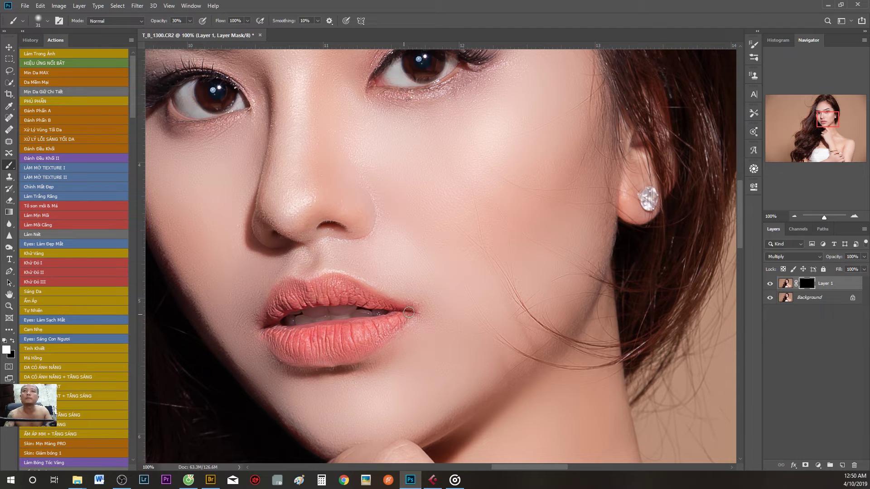
key("ctrl+minus")
key("ctrl+minus")
key("ctrl+minus")
key("ctrl+plus")
key("ctrl+plus")
left_click(785, 284)
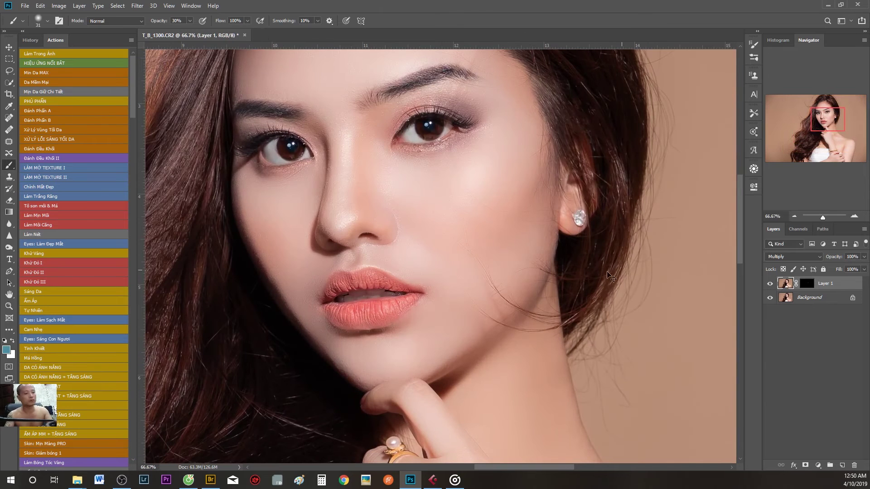
Apply Colour Balance easing midtone and highlight yellow casts and pushing shadows toward red, magenta and blue
key("ctrl+b")
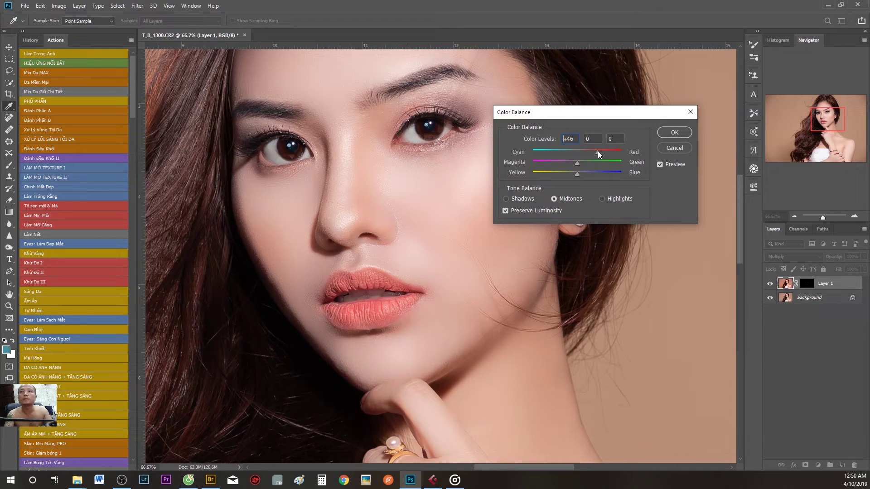
mouse_move(536, 172)
left_mouse_down()
mouse_move(585, 174)
mouse_move(575, 173)
left_mouse_up()
key("alt+3")
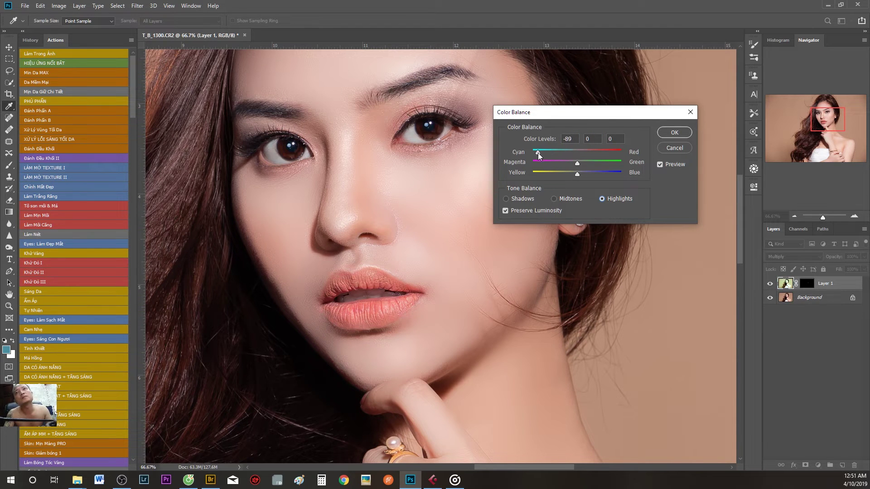
left_click_drag(551, 176, 574, 176)
left_click(522, 198)
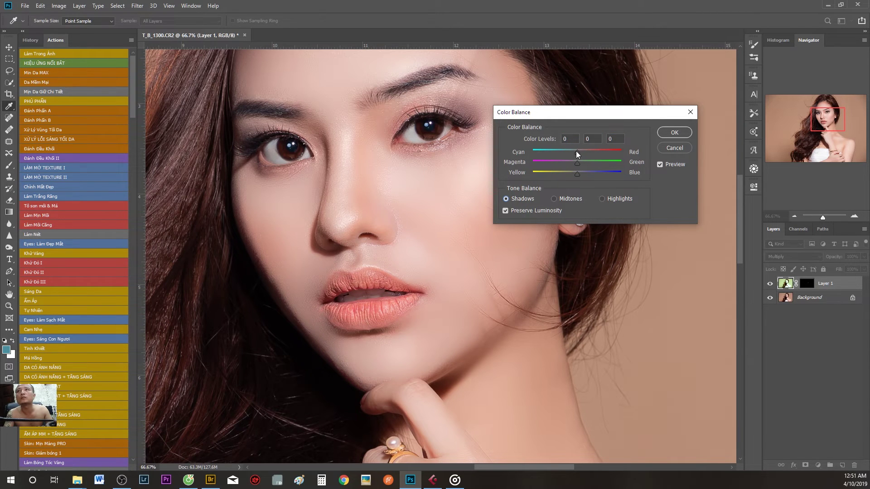
left_click_drag(573, 153, 569, 163)
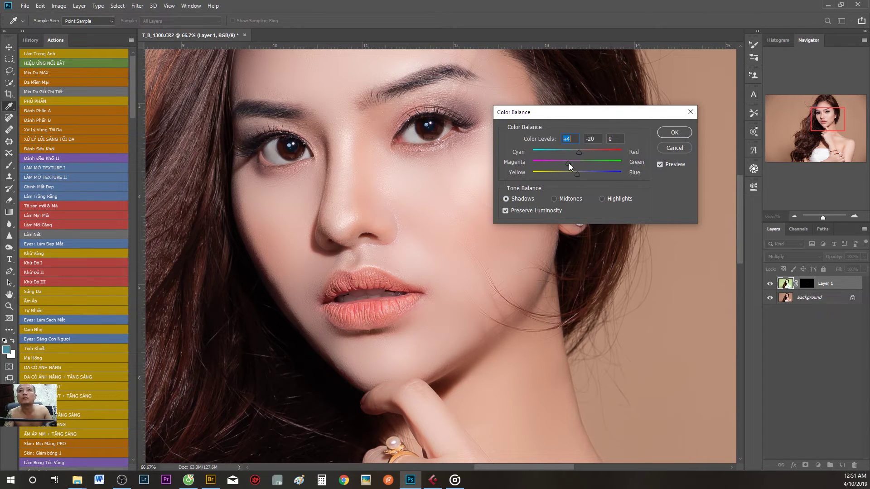
left_click(588, 172)
left_click(660, 164)
left_click(672, 132)
Toggle the retouch layer to compare, then merge it into the Background
scroll(667, 136, "down", 4)
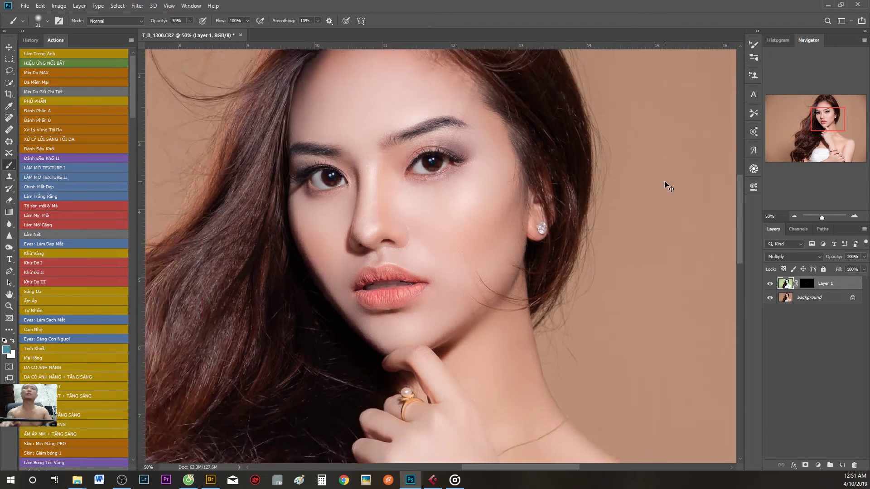
key("b")
scroll(666, 186, "up", 2)
scroll(612, 244, "up", 1)
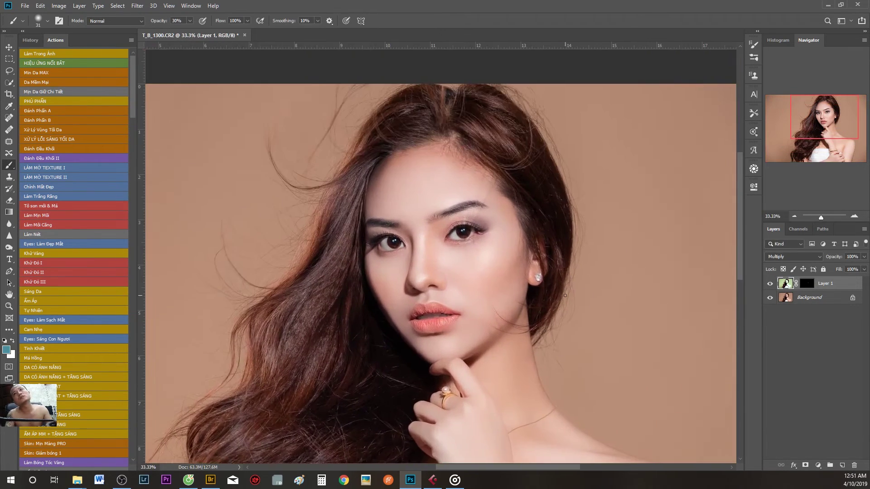
left_click(769, 285)
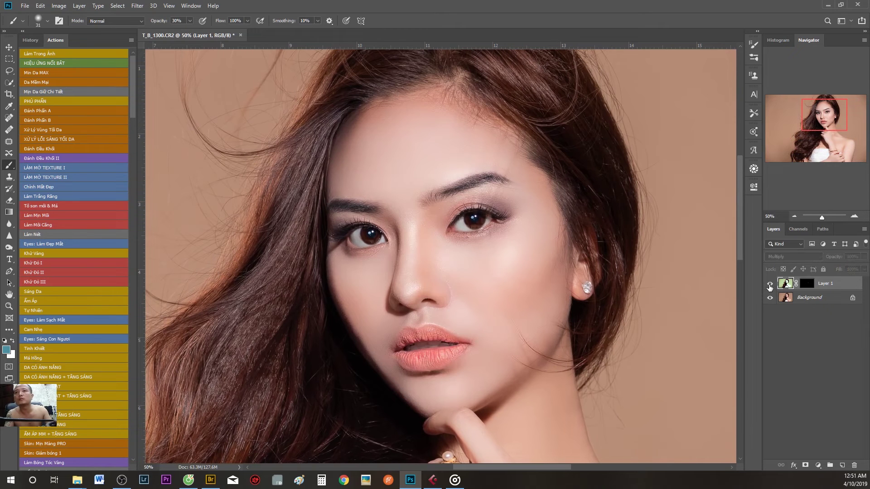
left_click(769, 284)
left_click(769, 284)
key("Delete")
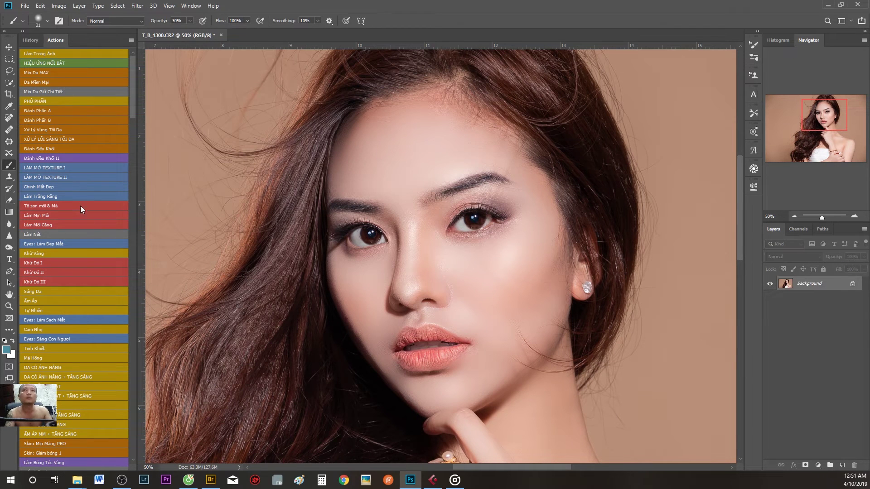
Try the rosy lips and cheeks action, then discard it and recentre the face
left_click(37, 207)
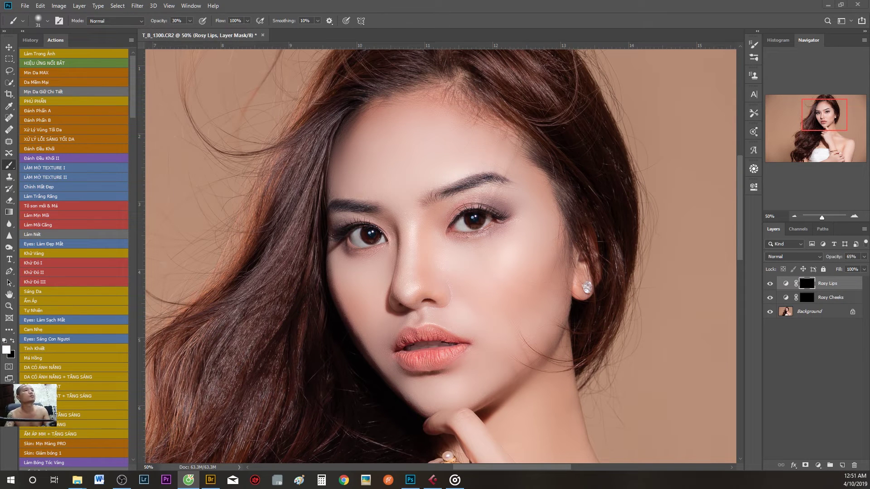
scroll(463, 316, "up", 3)
scroll(403, 190, "up", 2)
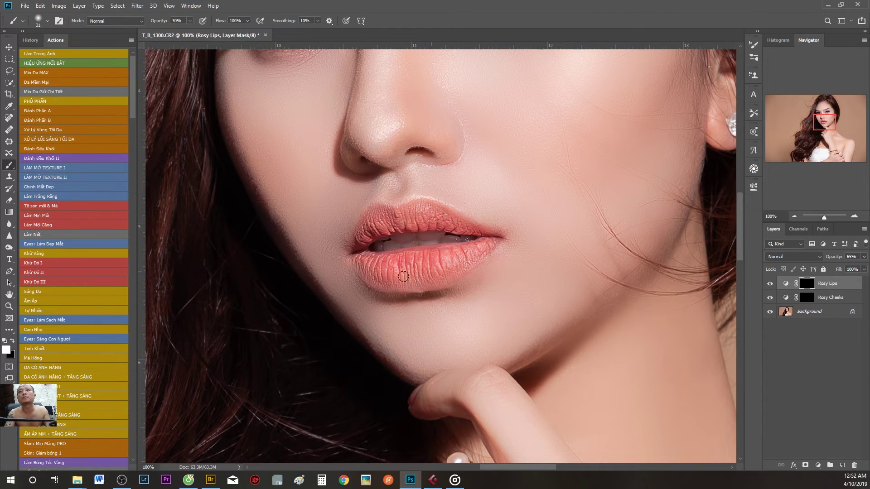
key("F12")
scroll(422, 290, "down", 2)
scroll(430, 308, "down", 1)
scroll(437, 326, "up", 2)
left_click_drag(438, 327, 410, 305)
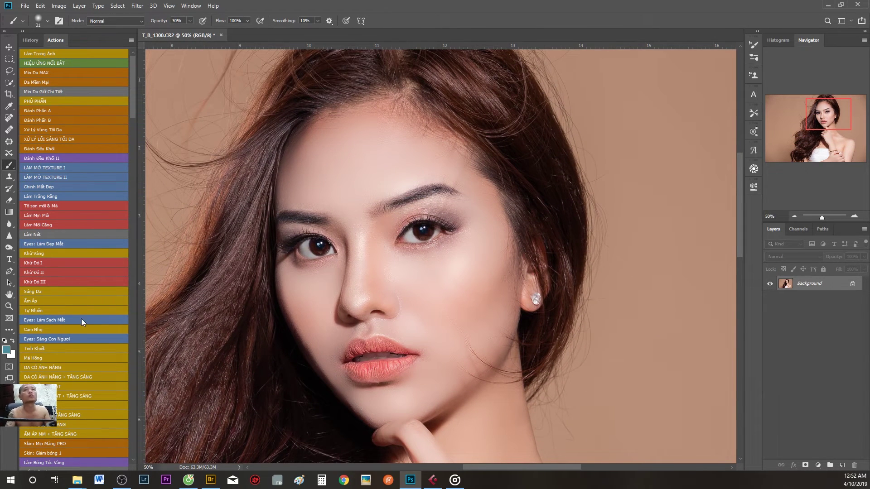
Run the Luscious Lips action and paint its mask over the lower lip at 50% opacity
left_click(44, 224)
key("Return")
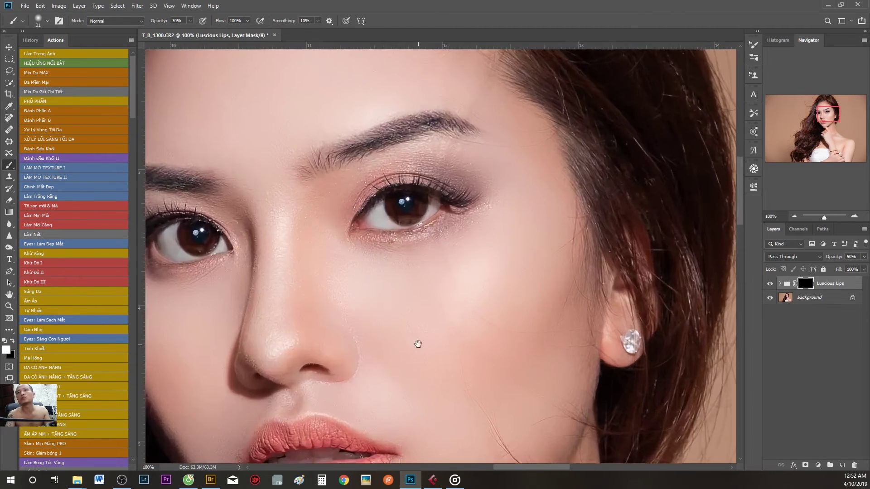
scroll(362, 294, "down", 3)
key("5")
right_click(380, 264)
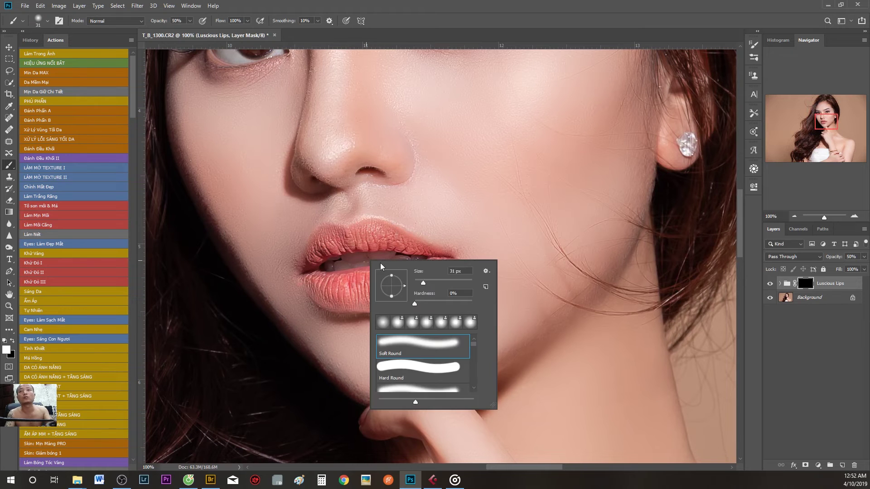
key("Return")
left_click_drag(320, 290, 439, 265)
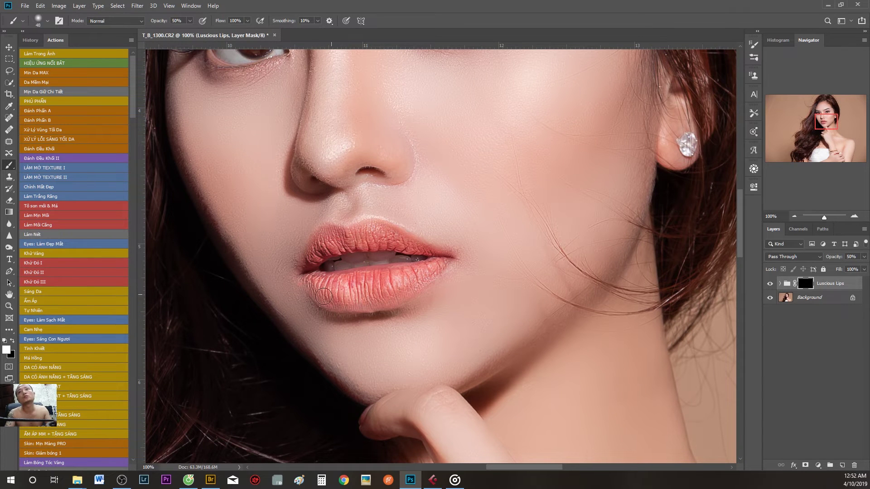
Zoom and scroll to review the new lip colour across the face
key("ctrl+minus")
key("ctrl+minus")
key("ctrl+minus")
key("ctrl+plus")
key("ctrl+plus")
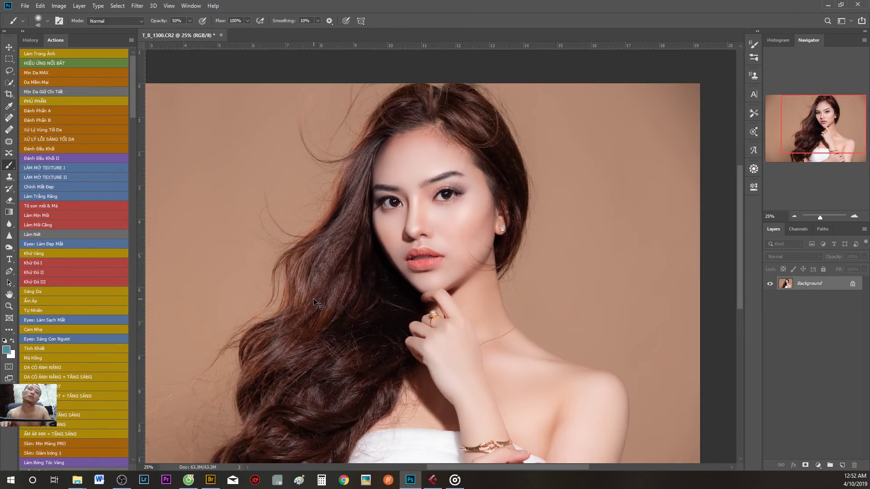
scroll(311, 295, "up", 2)
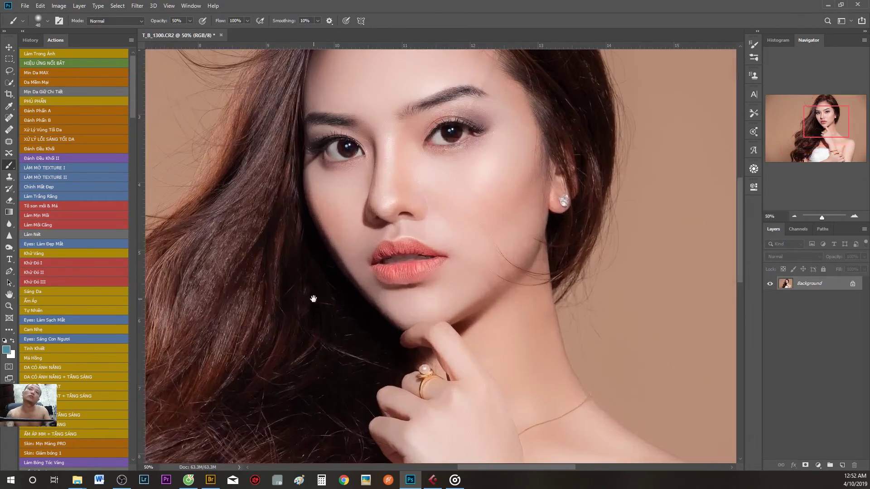
scroll(313, 294, "up", 1)
scroll(424, 285, "up", 5)
scroll(351, 342, "down", 2)
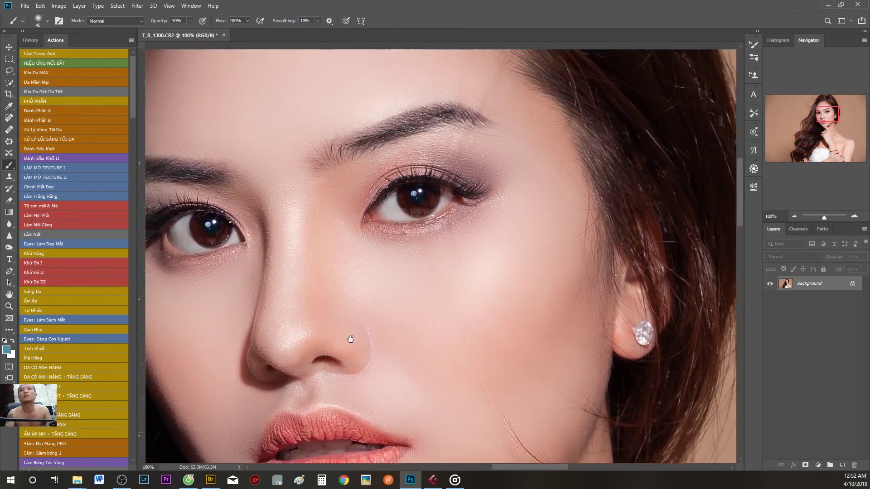
scroll(356, 342, "down", 2)
scroll(352, 342, "up", 1)
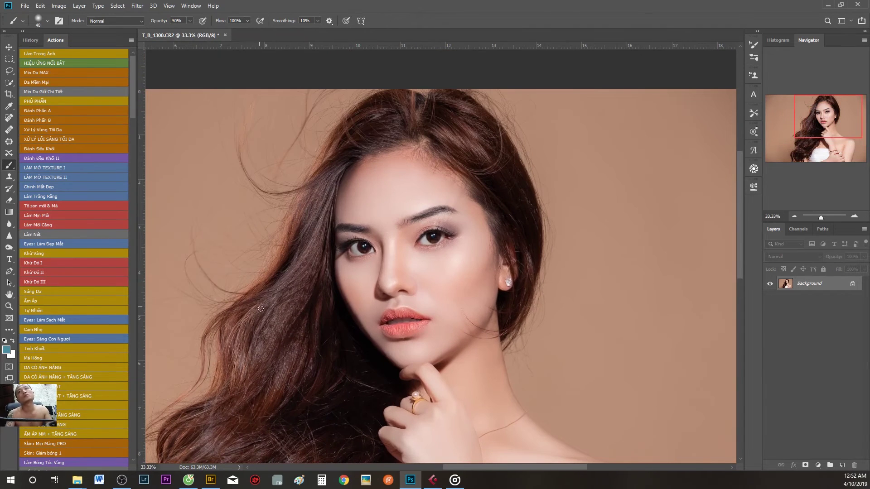
left_click(818, 465)
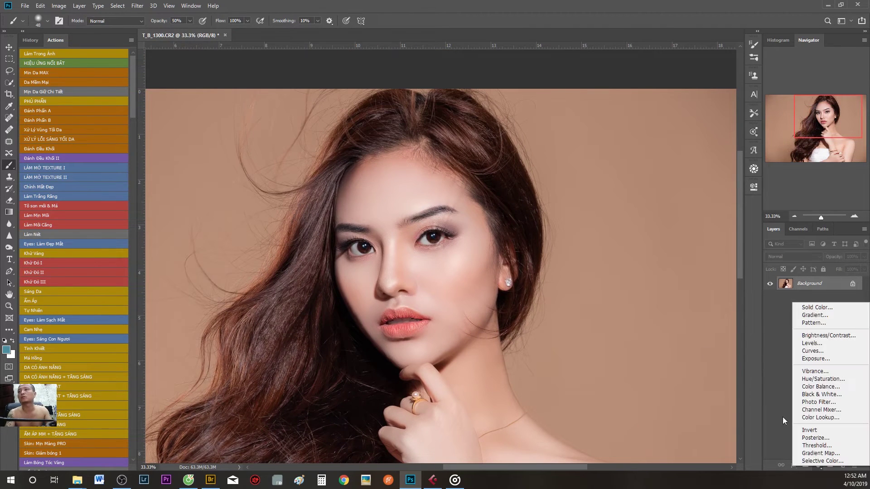
Add a Curves 1 adjustment layer set to Screen blending
left_click(811, 355)
left_click(749, 187)
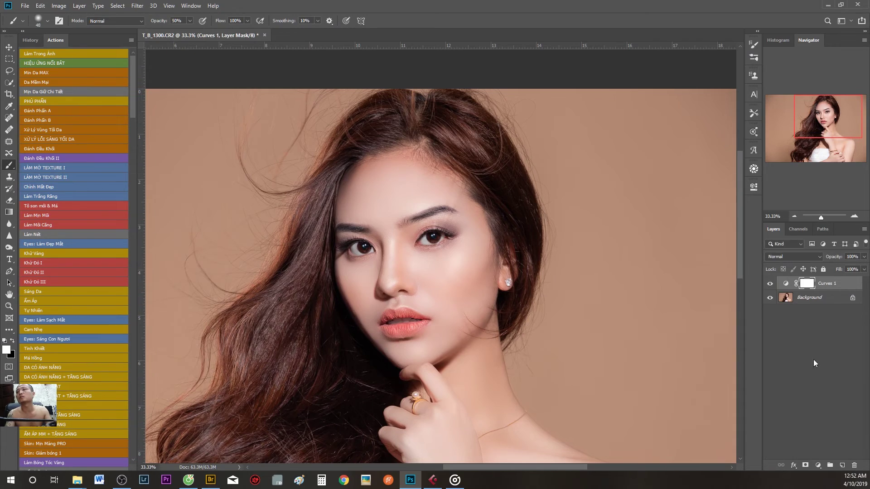
left_click(793, 257)
left_click(788, 324)
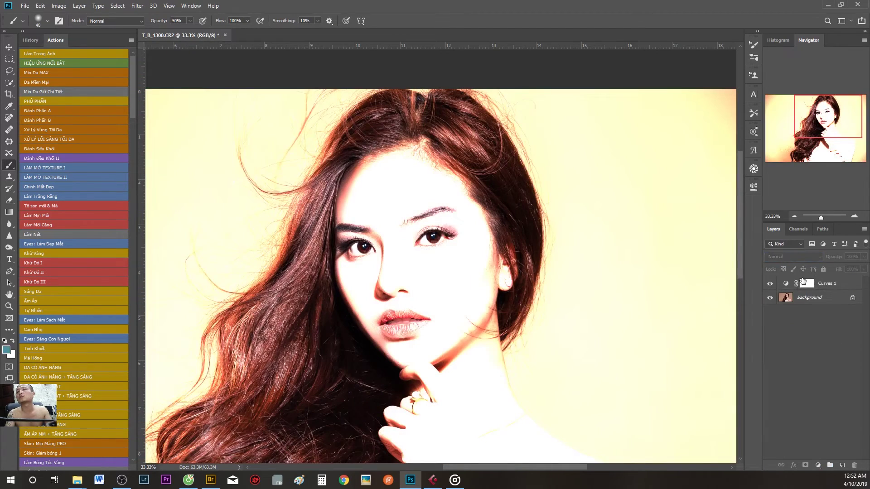
left_click(803, 283)
left_click(790, 256)
Add a Curves 2 adjustment layer set to Multiply blending
left_click(788, 318)
left_click(818, 466)
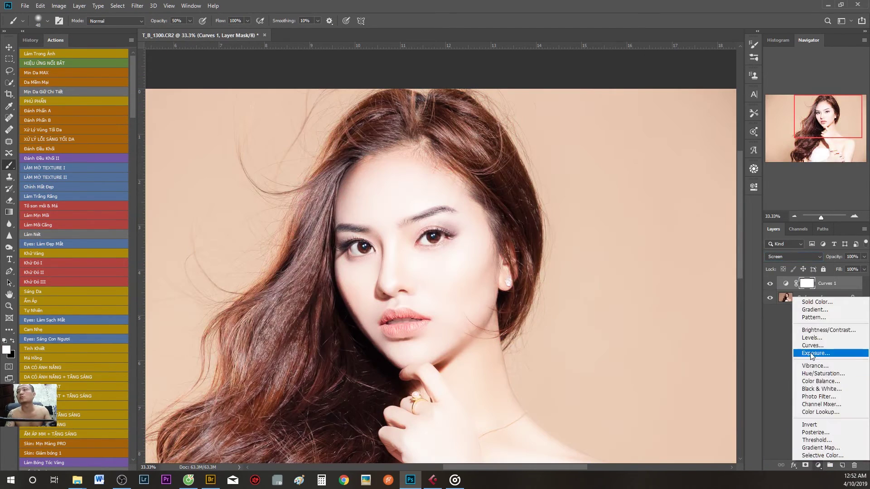
left_click(811, 345)
left_click(751, 187)
left_click(793, 256)
left_click(776, 280)
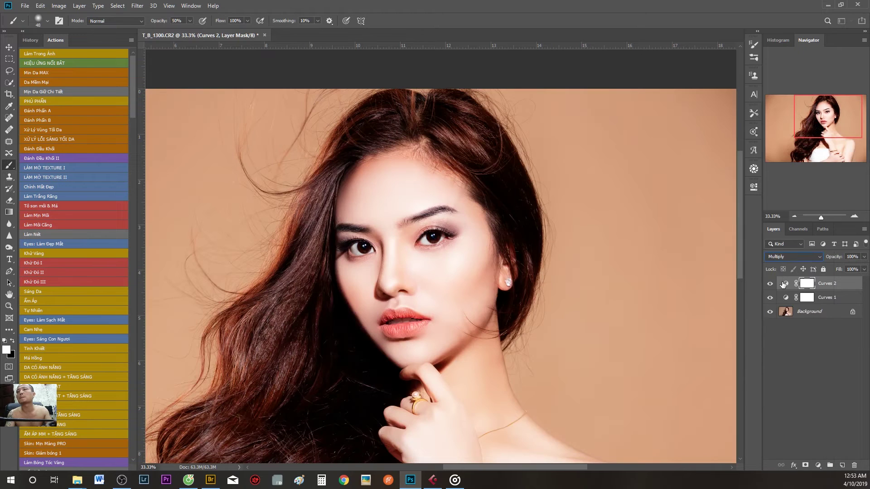
Group both Curves layers into Group 1 and check the Curves 1 layer options
left_click(834, 297, "shift")
left_click(830, 466)
left_click(780, 282)
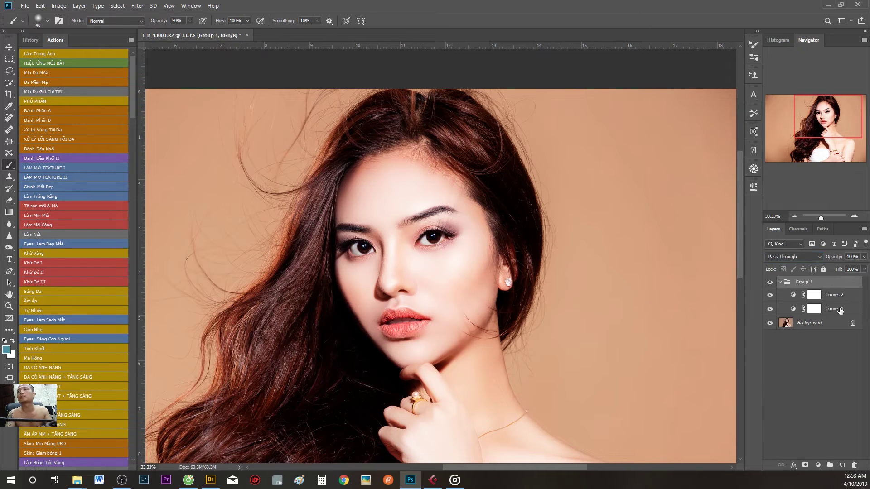
double_click(840, 312)
key("Return")
right_click(838, 311)
key("Escape")
Switch to the brush and inspect the Curves 2 layer options, then select Group 1
key("h")
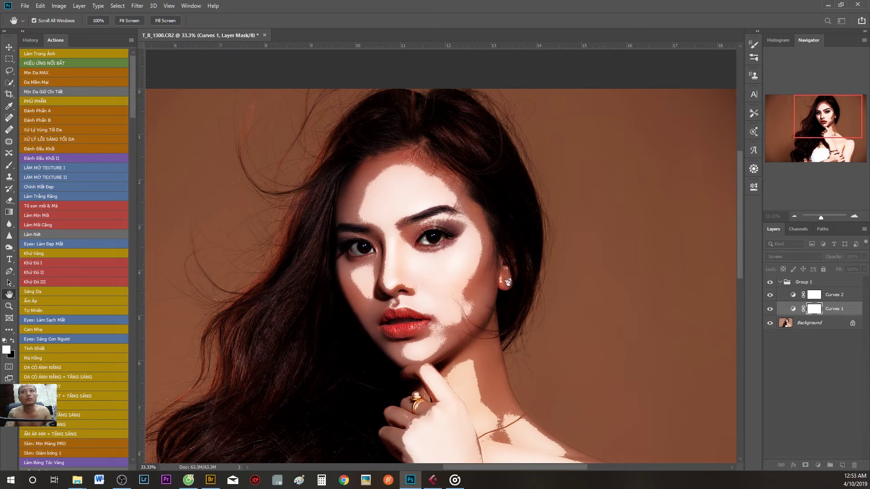
key("b")
left_click(834, 295)
right_click(834, 295)
key("Escape")
key("space")
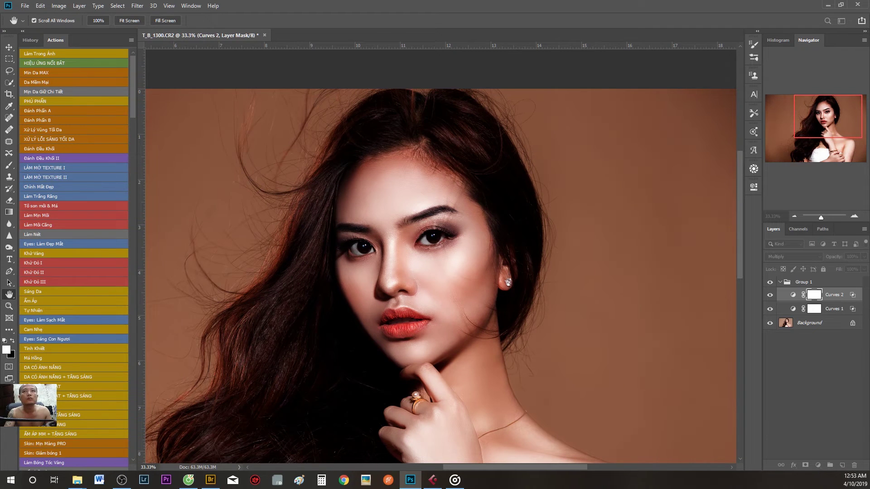
key("b")
left_click(804, 282)
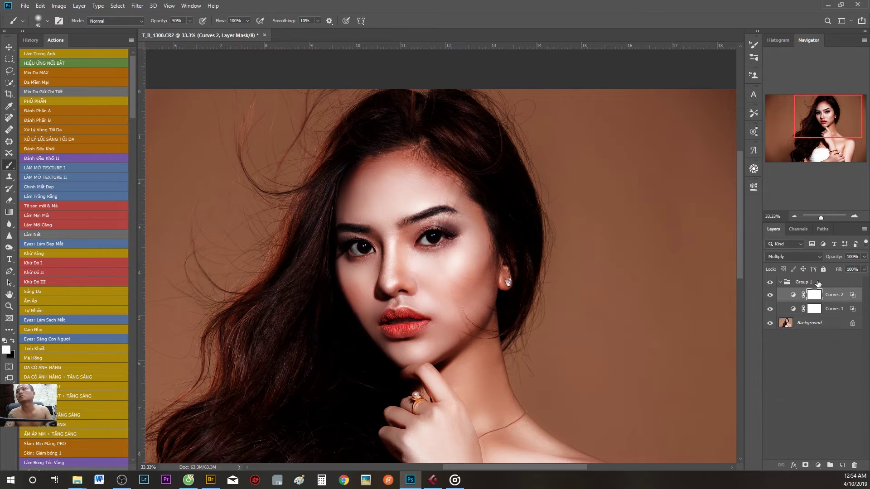
Add a layer mask to Group 1 and fill it using Image > Apply Image
left_click(829, 465)
key("ctrl+z")
left_click(805, 466)
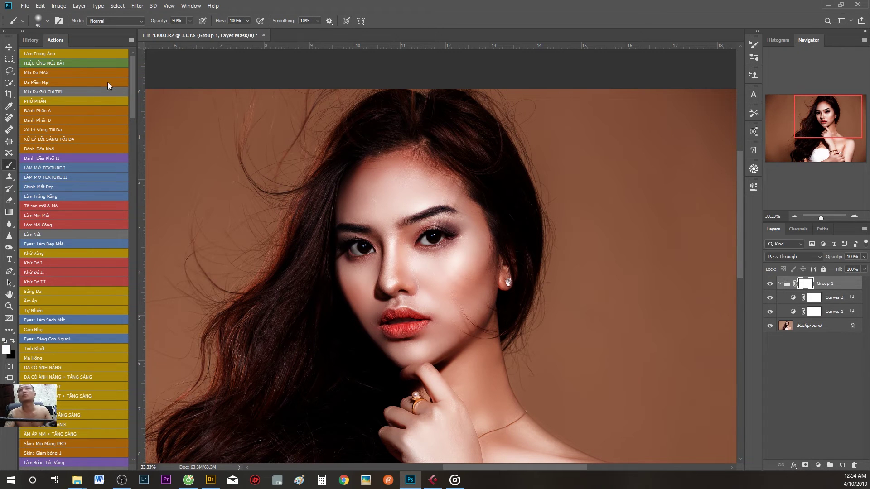
left_click(59, 5)
left_click(75, 139)
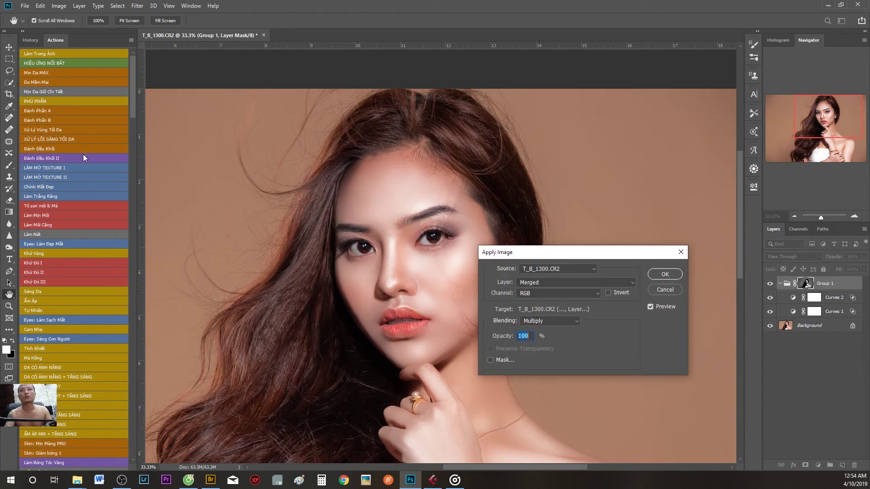
left_click_drag(607, 249, 346, 218)
left_click(403, 243)
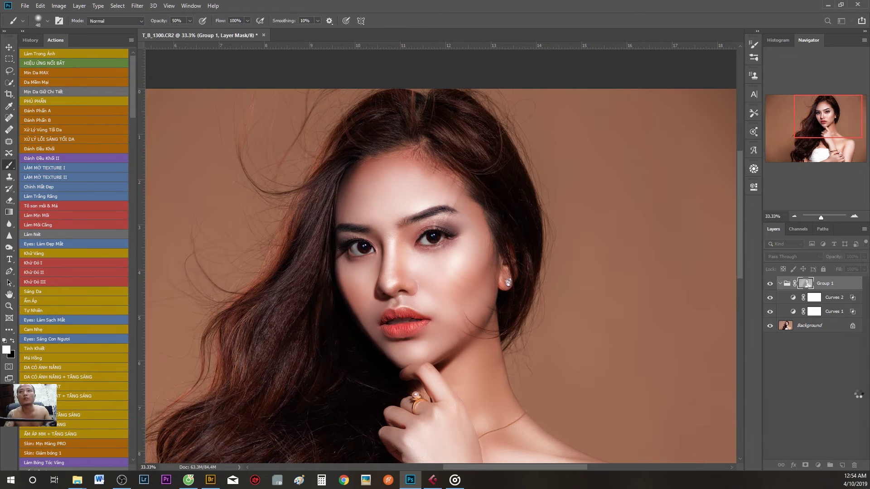
Lower Group 1 to 57% opacity and toggle it to compare before and after
left_click(780, 283)
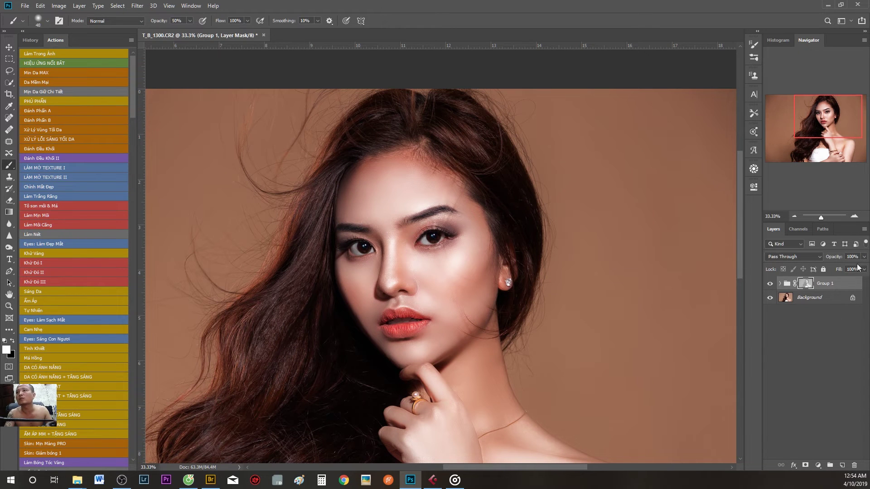
mouse_move(863, 272)
left_mouse_down()
mouse_move(823, 270)
mouse_move(845, 266)
left_mouse_up()
key("ctrl+plus")
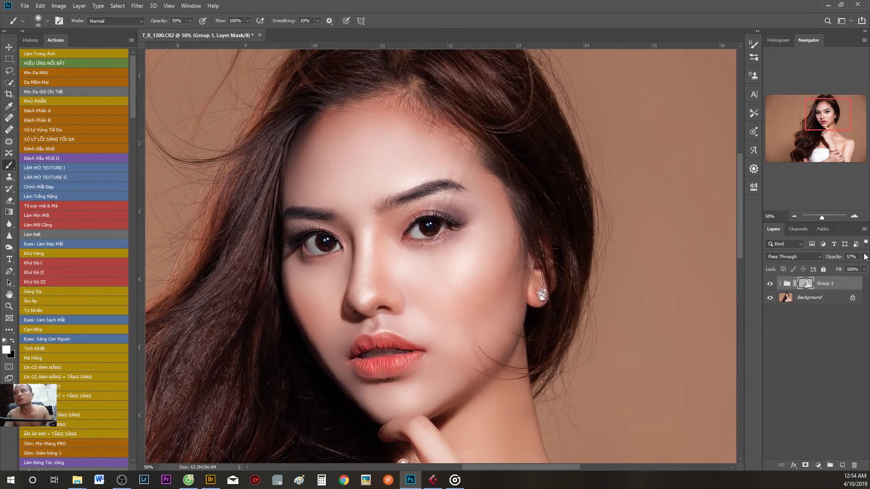
left_click_drag(849, 268, 846, 268)
left_click(770, 284)
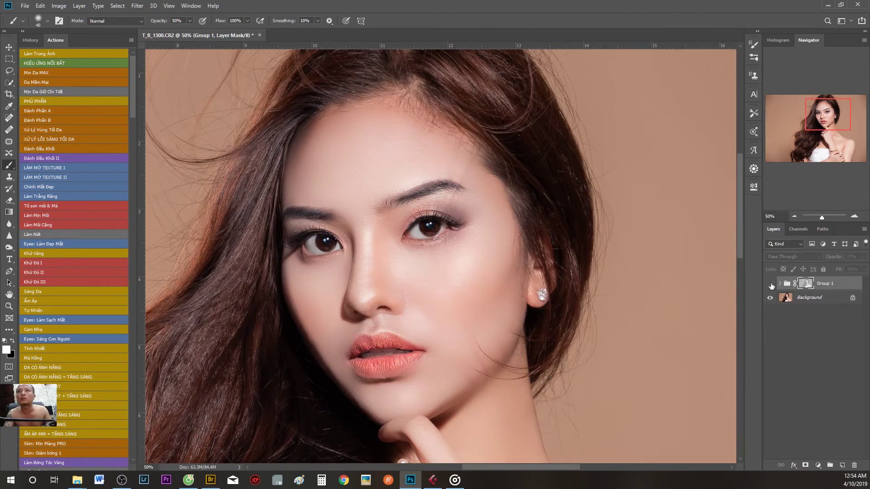
left_click(770, 284)
key("ctrl+minus")
key("ctrl+plus")
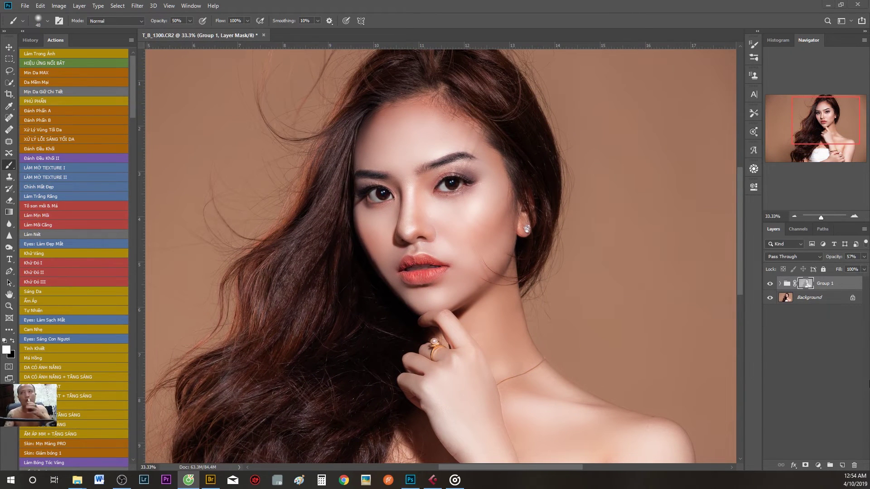
Nest Group 1 inside a new Group 2 folder and collapse it
left_click(830, 465)
left_click_drag(828, 298, 780, 284)
left_click(780, 282)
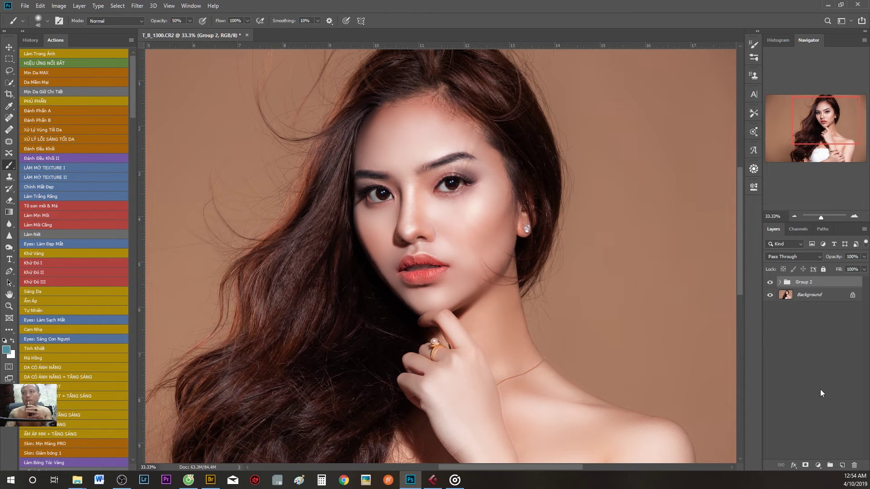
Add a white layer mask to Group 2
left_click(806, 465)
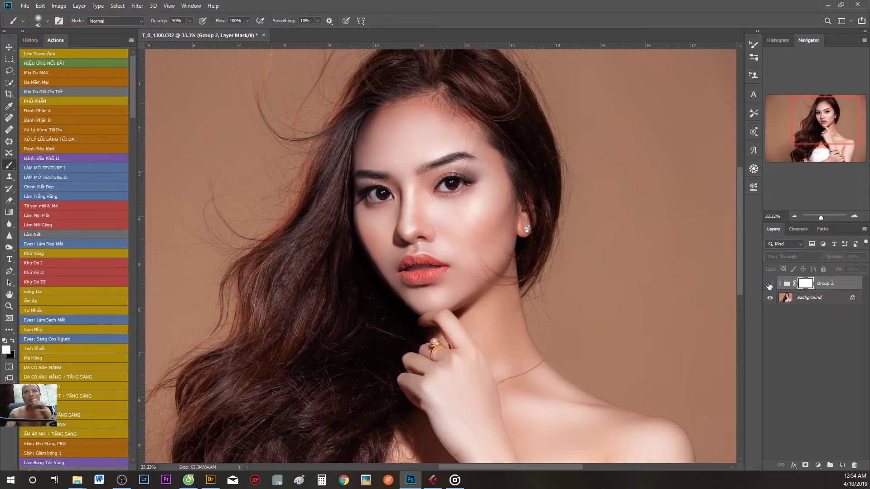
key("ctrl+minus")
key("ctrl+plus")
key("ctrl+plus")
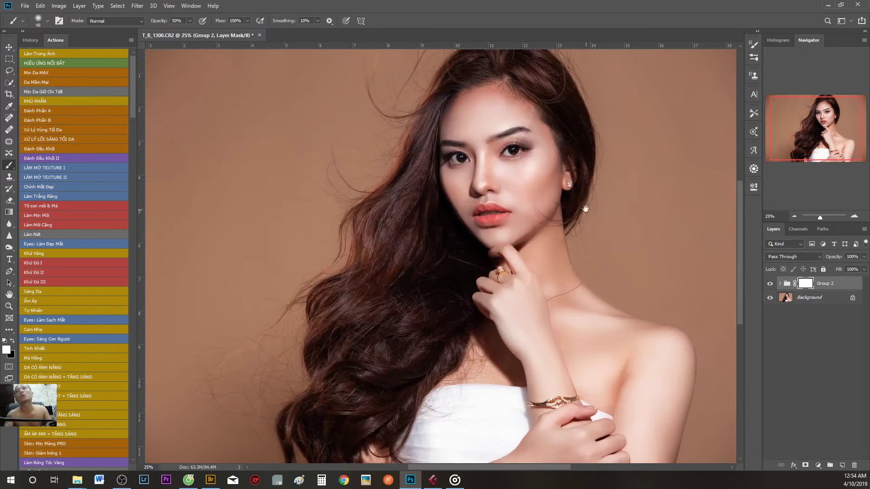
key("ctrl+plus")
left_click_drag(700, 304, 647, 272)
Erase the background areas on Group 2's mask with a soft Eraser of about 1457 px
key("e")
right_click(385, 229)
key("Return")
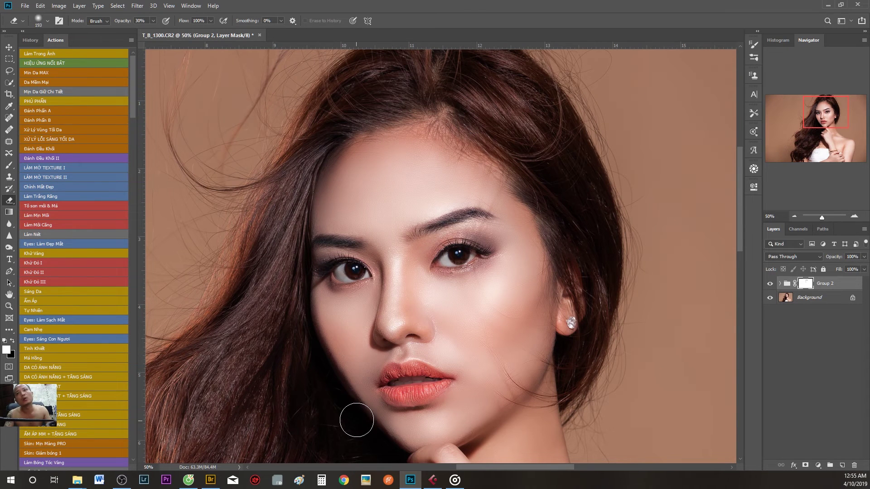
key("ctrl+minus")
key("ctrl+minus")
key("ctrl+minus")
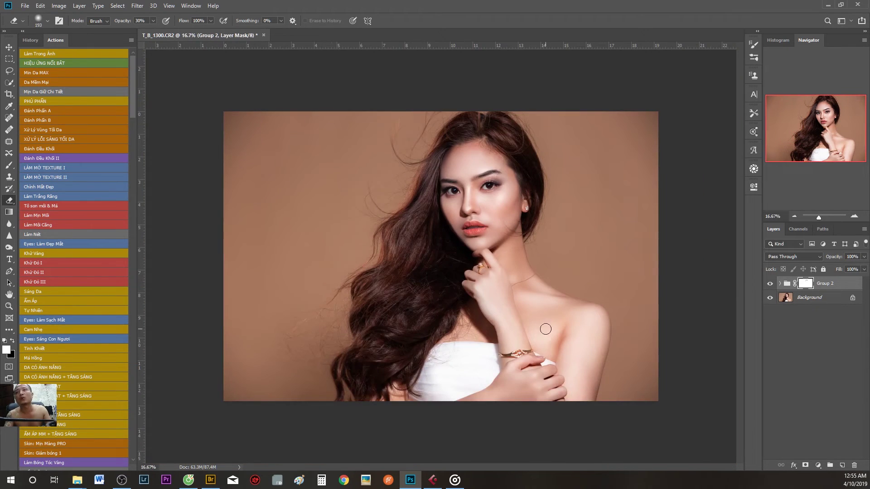
right_click(551, 314)
key("Return")
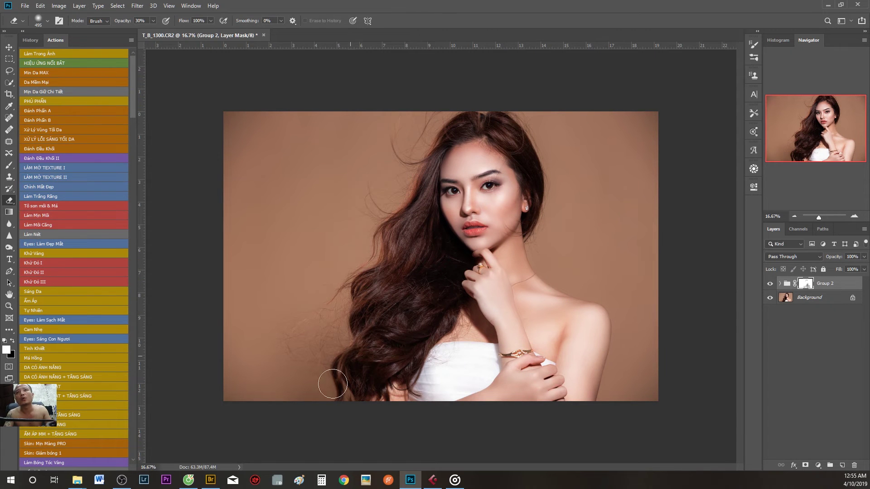
right_click(319, 251)
left_click(420, 274)
key("Return")
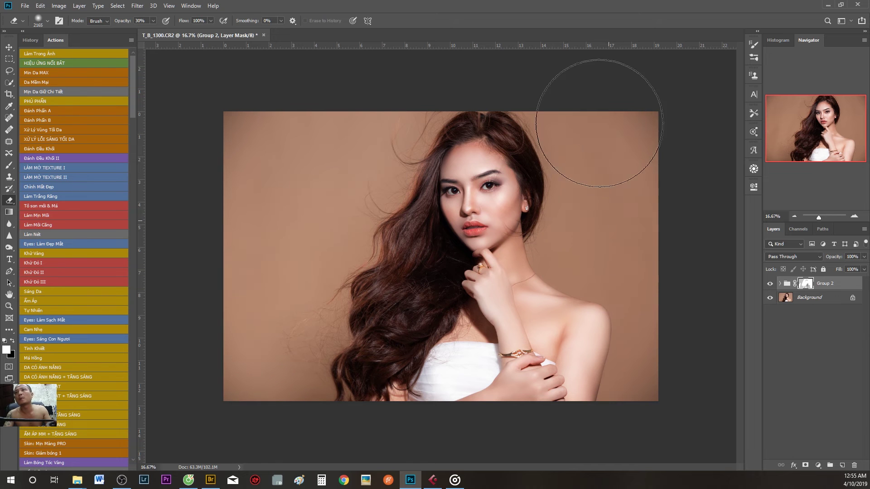
Compare Group 2 on and off, ease it to 90% opacity, and merge it into the Background
key("v")
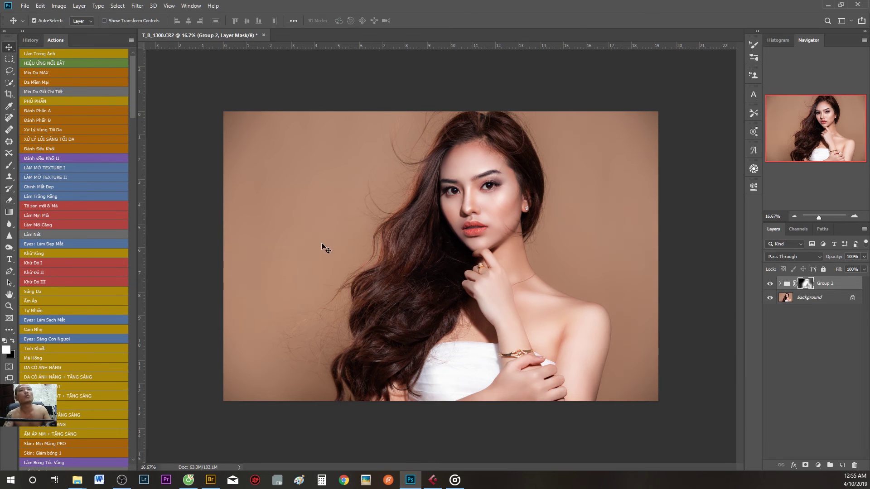
left_click(769, 284)
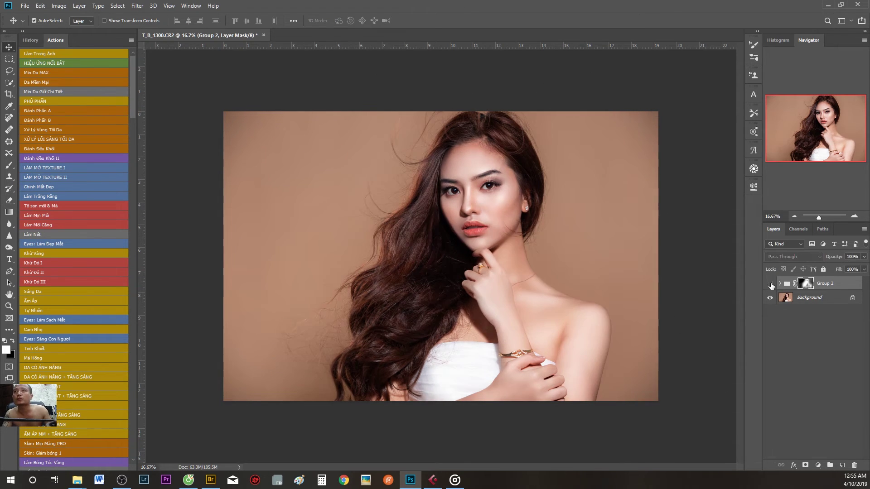
scroll(561, 175, "up", 1)
key("ctrl+r")
left_click_drag(504, 390, 425, 363)
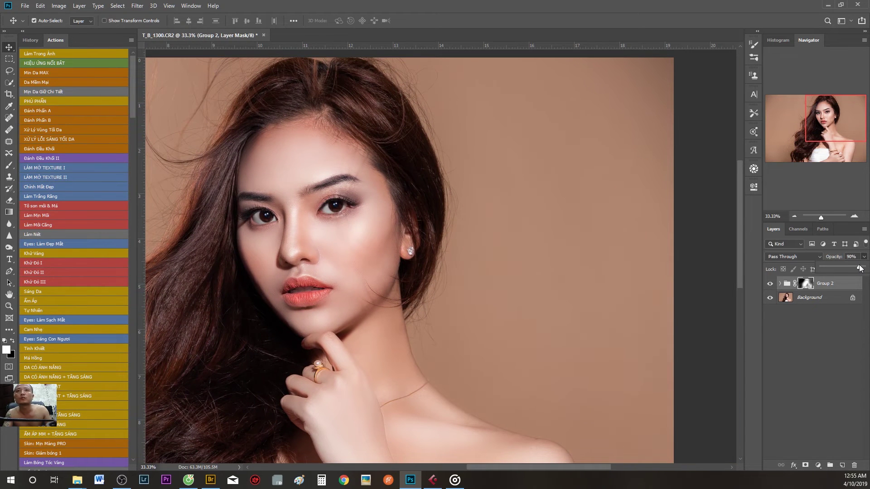
key("F12")
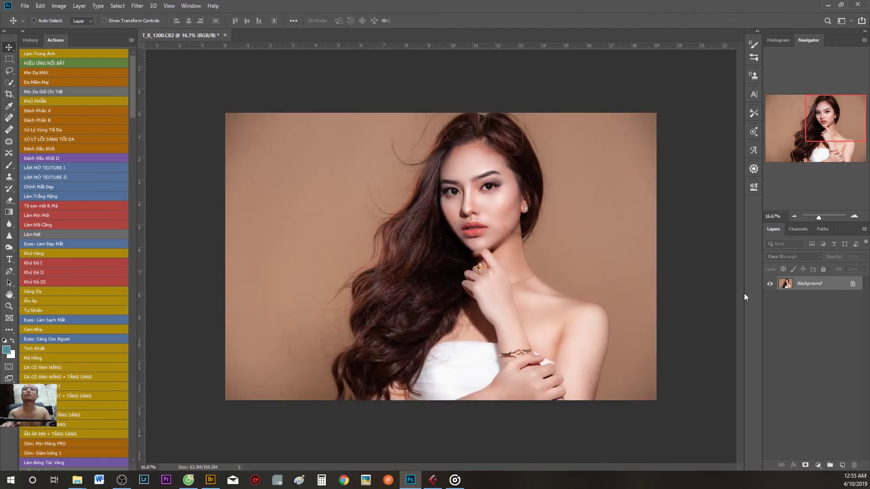
Create a new Soft Light layer filled with 50% neutral grey
key("ctrl+r")
key("ctrl+plus")
key("ctrl+plus")
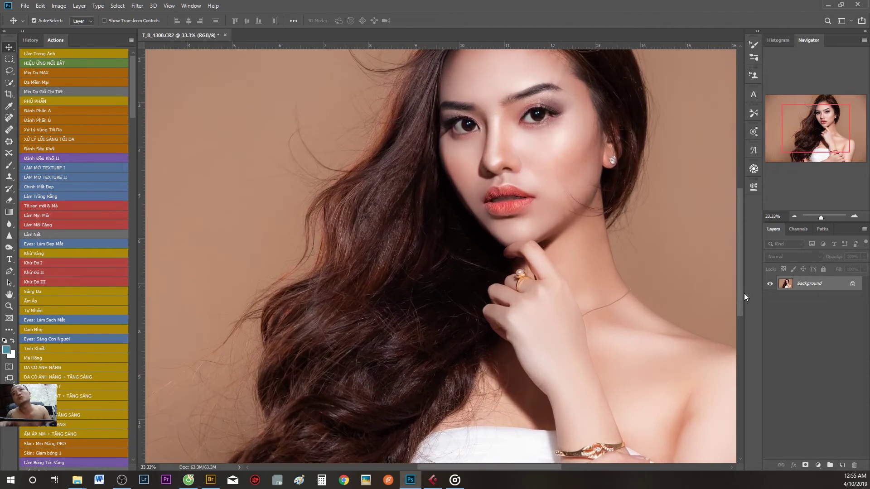
key("ctrl+r")
left_click_drag(560, 307, 531, 334)
key("ctrl+shift+n")
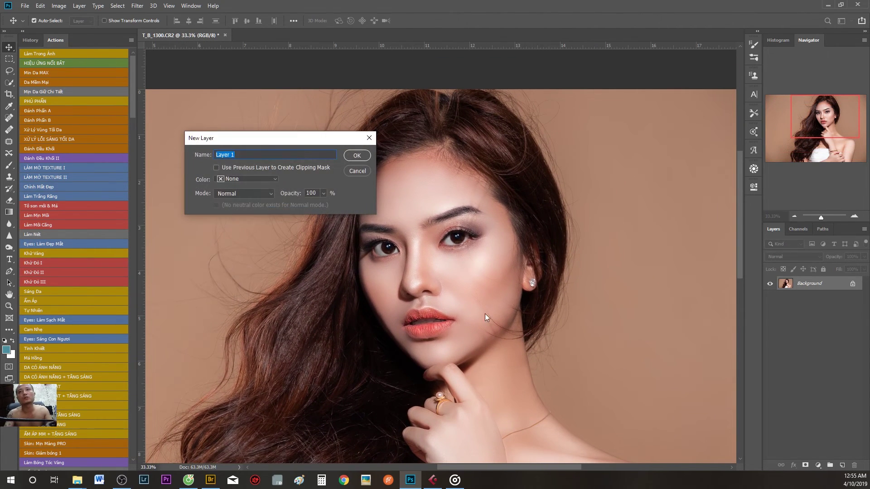
left_click(243, 194)
left_click(240, 326)
left_click(357, 156)
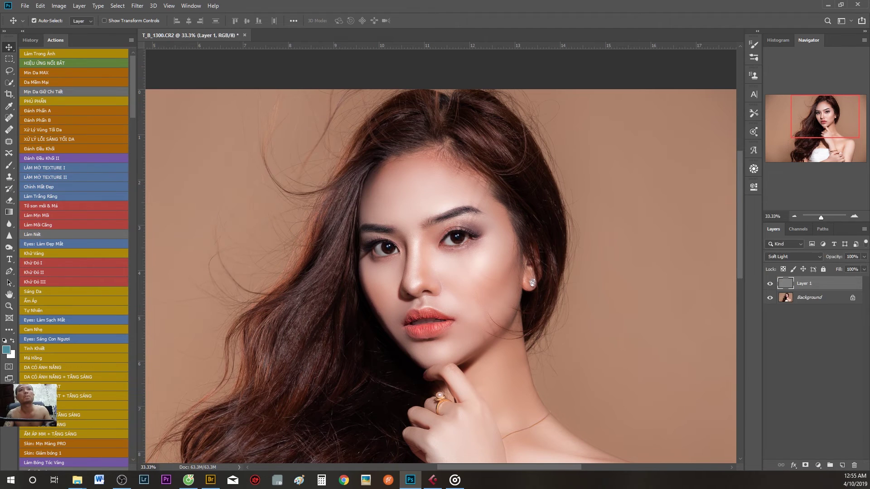
Set up a small lightening brush over the eyes
right_click(9, 247)
left_click(32, 250)
key("ctrl+plus")
left_click_drag(413, 248, 470, 223)
right_click(398, 287)
left_click_drag(473, 309, 480, 310)
key("Return")
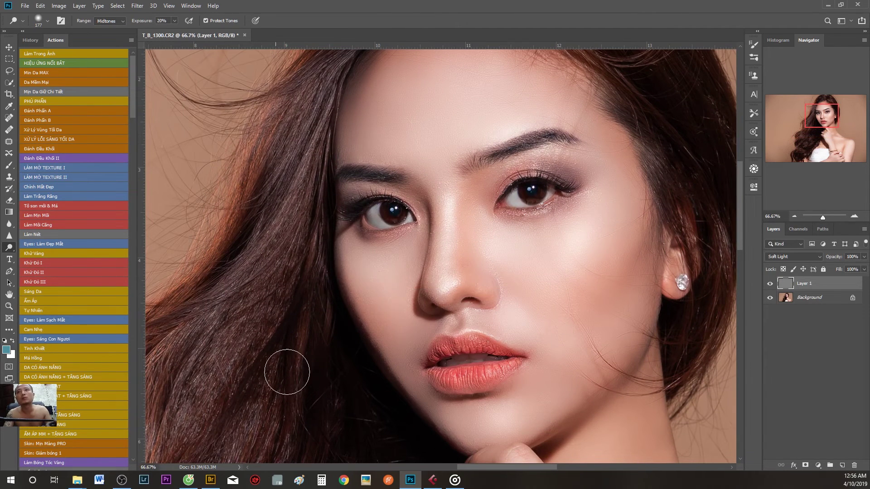
right_click(526, 328)
key("Return")
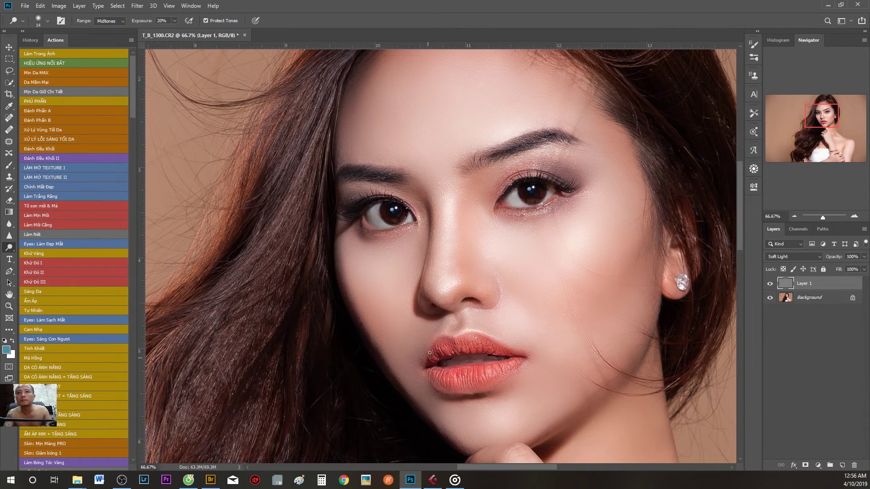
Dodge the catchlights in both eyes on the Soft Light layer
scroll(503, 339, "down", 2)
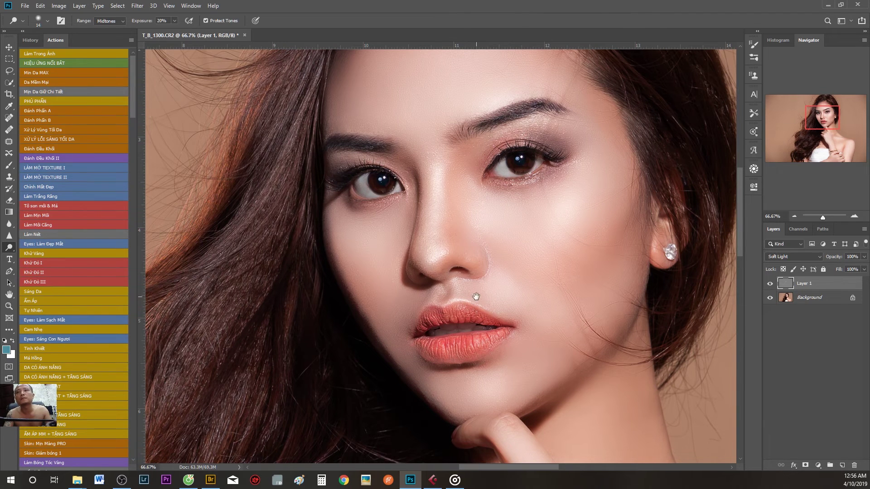
scroll(476, 296, "up", 1)
scroll(494, 253, "up", 2)
right_click(440, 261)
key("Escape")
left_click_drag(198, 225, 711, 203)
left_click_drag(553, 248, 358, 252)
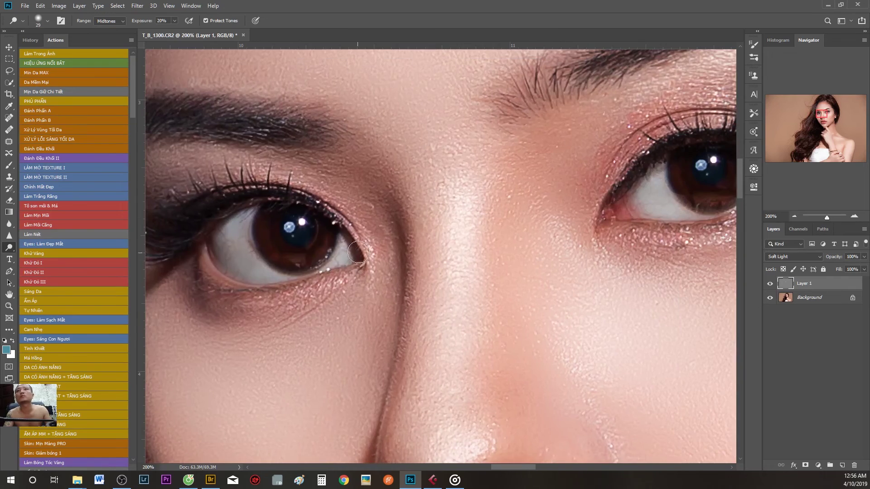
left_click_drag(669, 203, 498, 242)
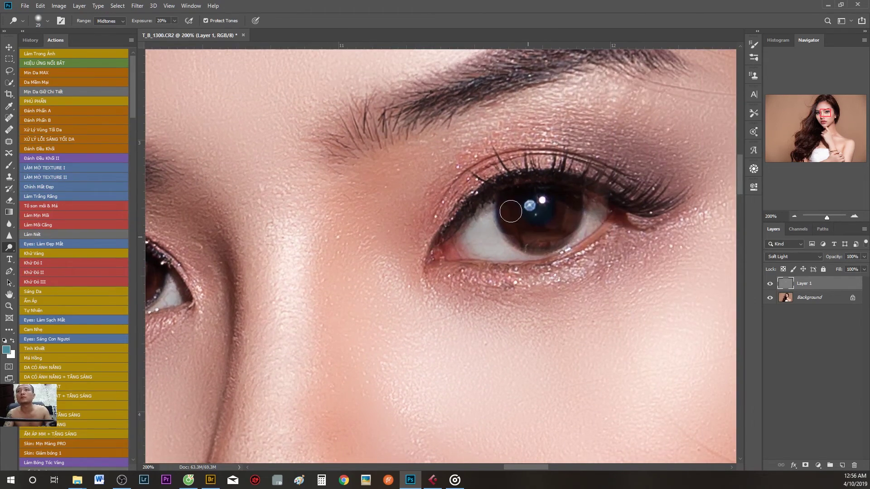
left_click_drag(511, 212, 706, 186)
key("ctrl+minus")
key("ctrl+minus")
key("ctrl+minus")
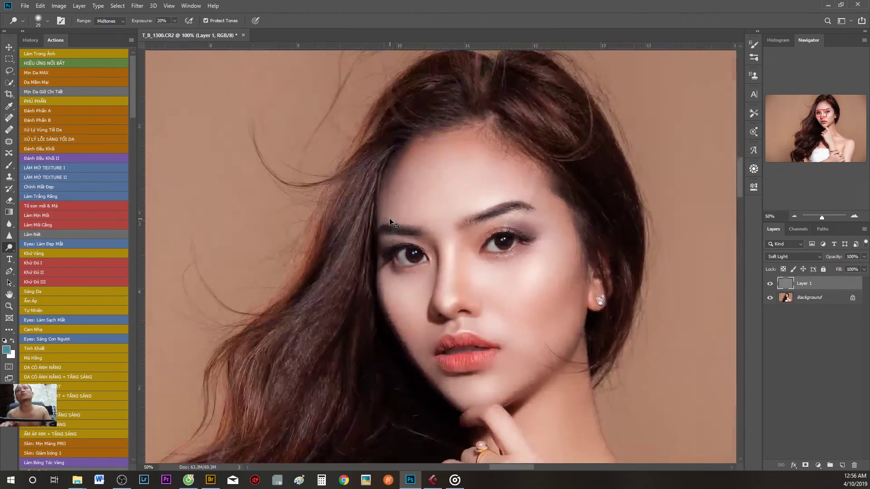
Merge the Soft Light layer down into the Background with Ctrl+E
key("ctrl+e")
key("ctrl+plus")
key("ctrl+plus")
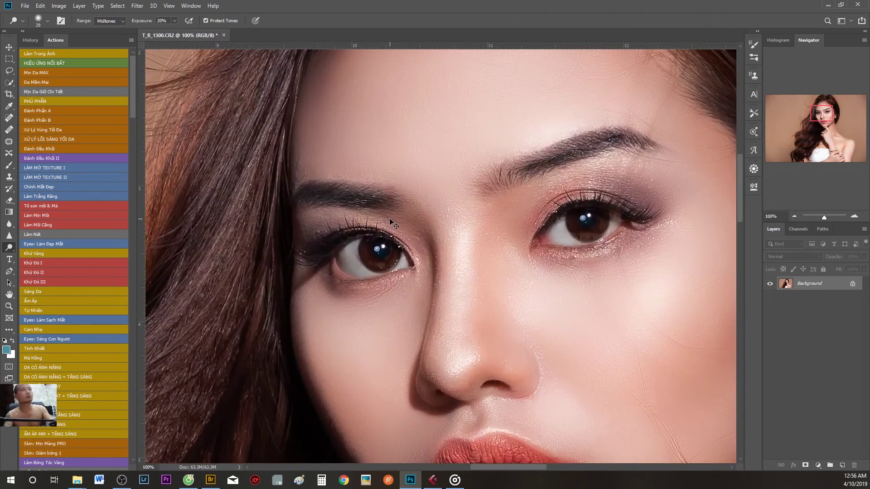
key("ctrl+z")
Strongly brighten the layer with a Curves adjustment and hide it behind a black mask
key("ctrl+m")
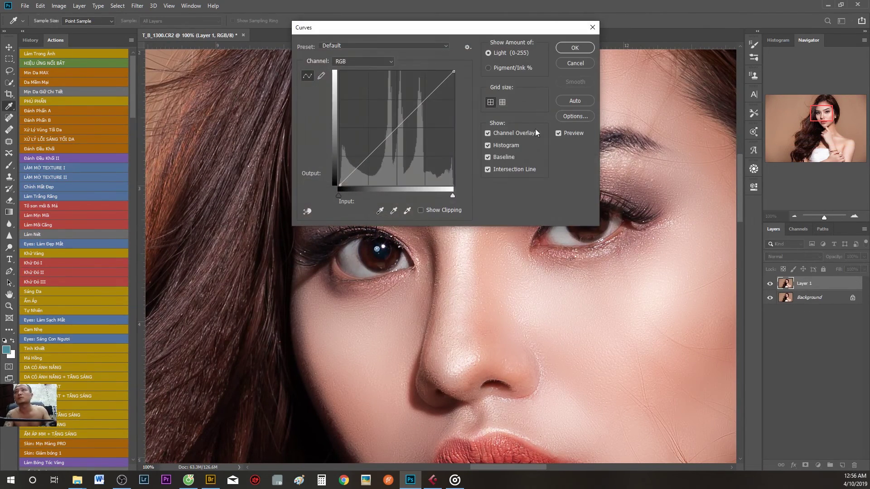
left_click_drag(447, 28, 387, 17)
left_click_drag(317, 137, 508, 40)
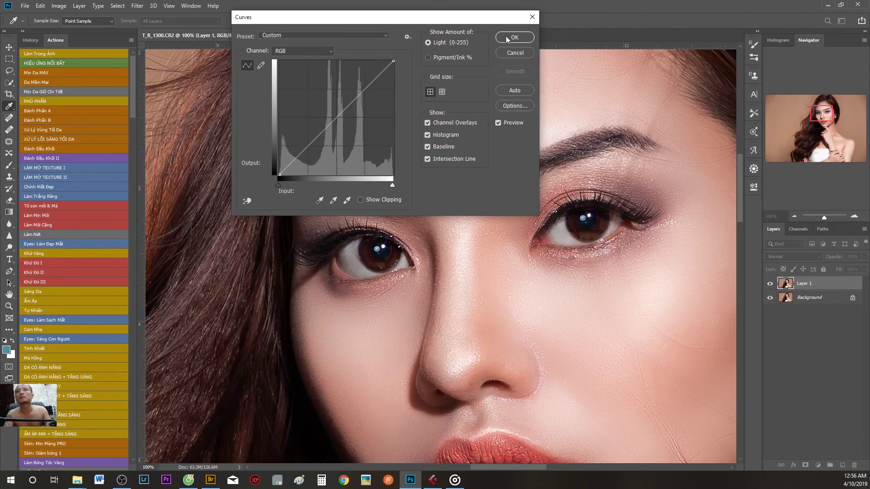
left_click_drag(363, 92, 333, 68)
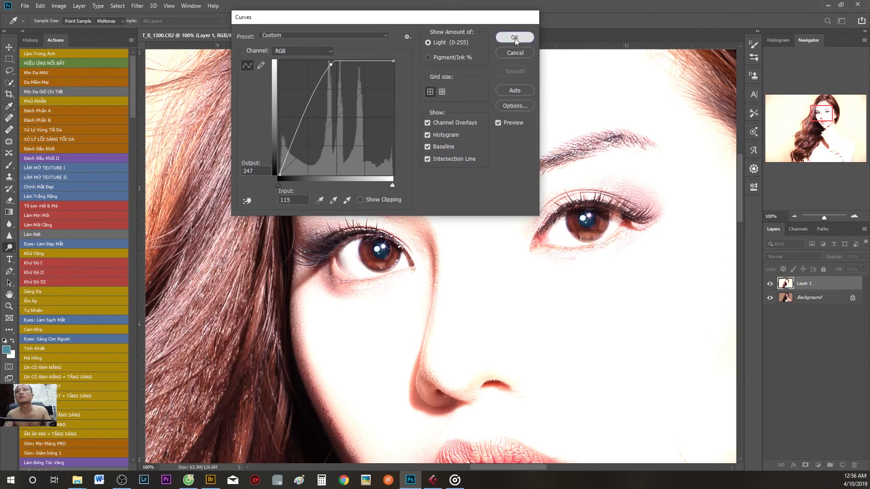
left_click(510, 36)
left_click(806, 466, "alt")
Paint bright streaks into the iris and pupil catchlight with a 4 px brush
scroll(407, 267, "up", 2)
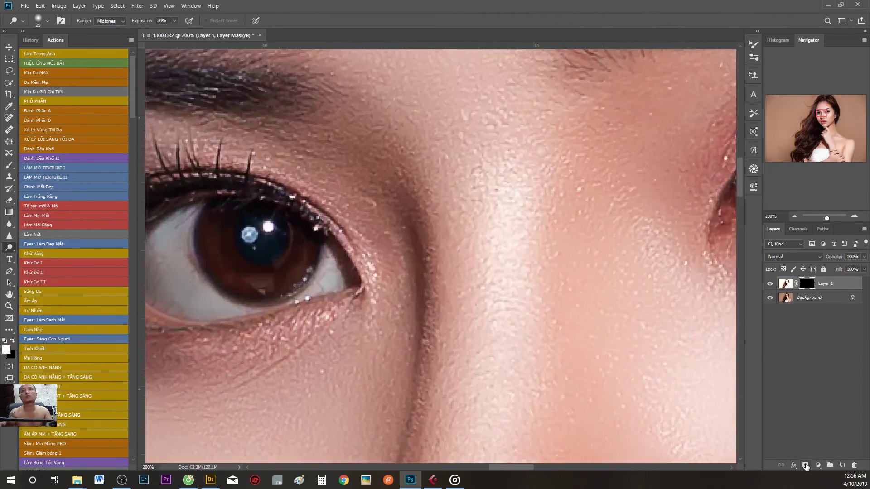
left_click_drag(476, 426, 579, 363)
key("b")
scroll(439, 275, "up", 2)
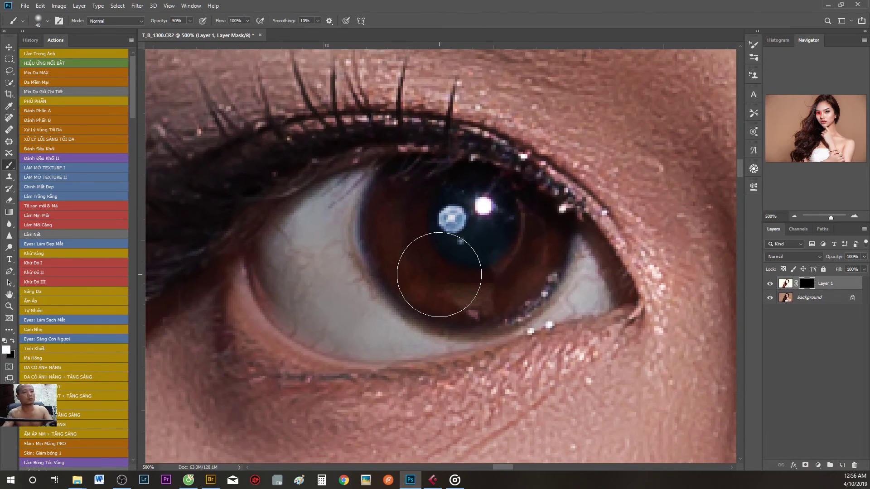
right_click(439, 275)
key("Return")
mouse_move(385, 213)
left_mouse_down()
mouse_move(400, 189)
mouse_move(402, 235)
mouse_move(421, 274)
mouse_move(414, 291)
mouse_move(464, 292)
mouse_move(503, 278)
mouse_move(552, 240)
mouse_move(546, 211)
left_mouse_up()
right_click(515, 291)
key("Return")
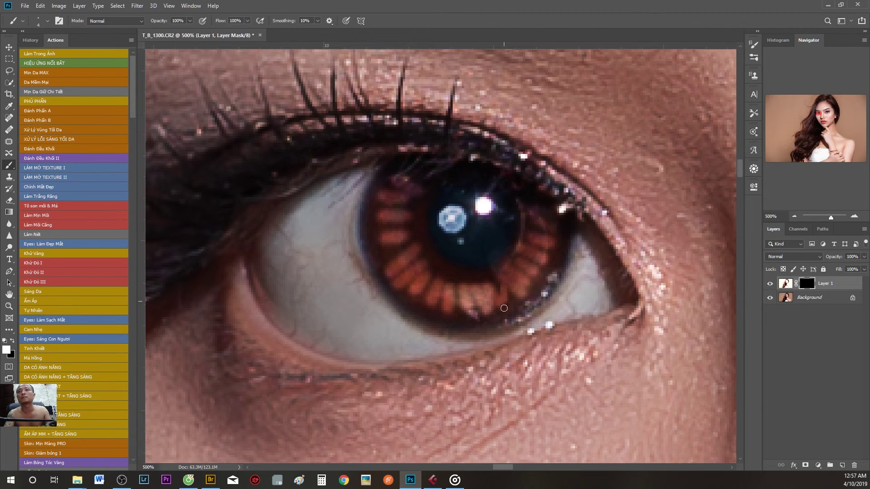
left_click_drag(376, 225, 382, 197)
left_click_drag(424, 265, 299, 283)
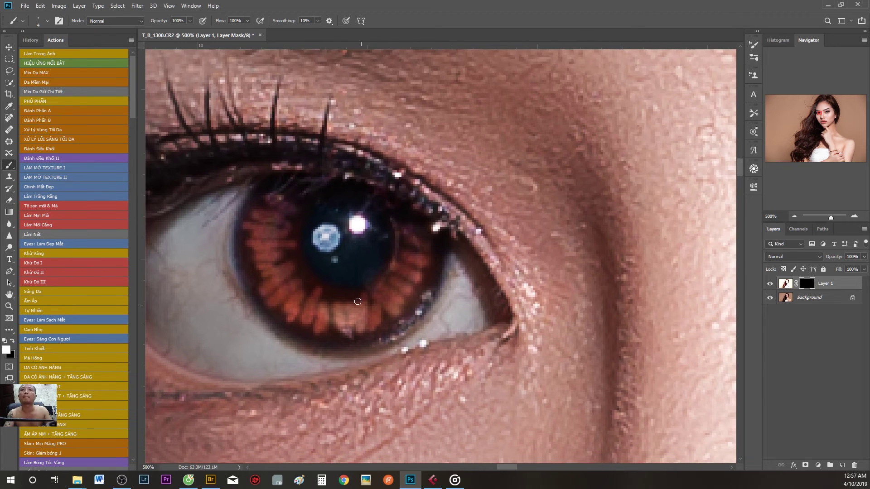
left_click_drag(330, 245, 324, 233)
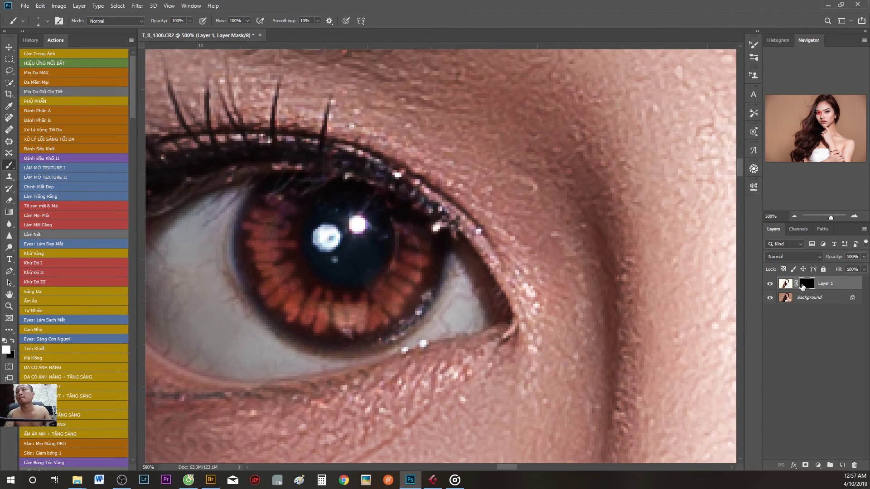
Erase the mask near the eye's lower corner with a size 48 Eraser at 40% opacity
key("e")
right_click(316, 234)
left_click_drag(361, 257, 382, 254)
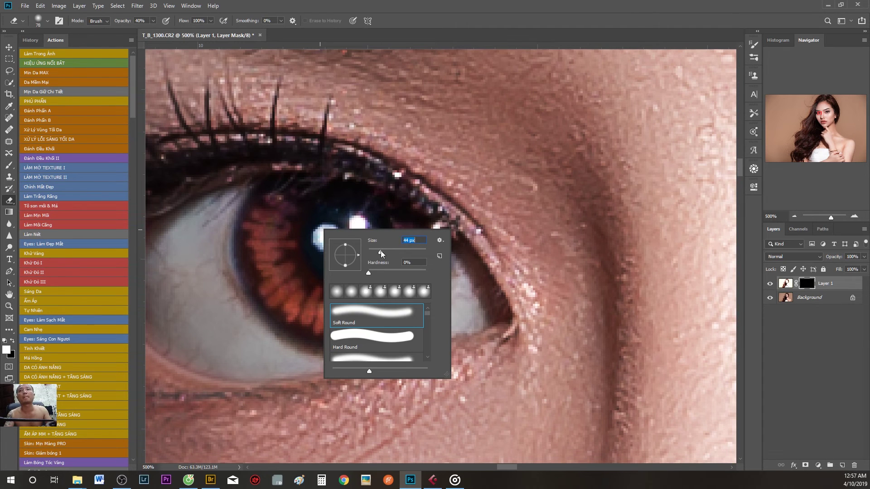
key("Return")
key("4")
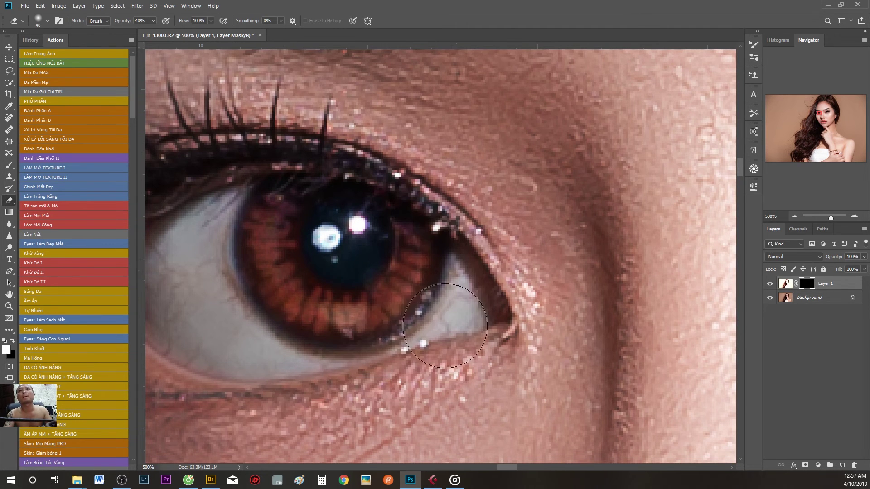
left_click(326, 232)
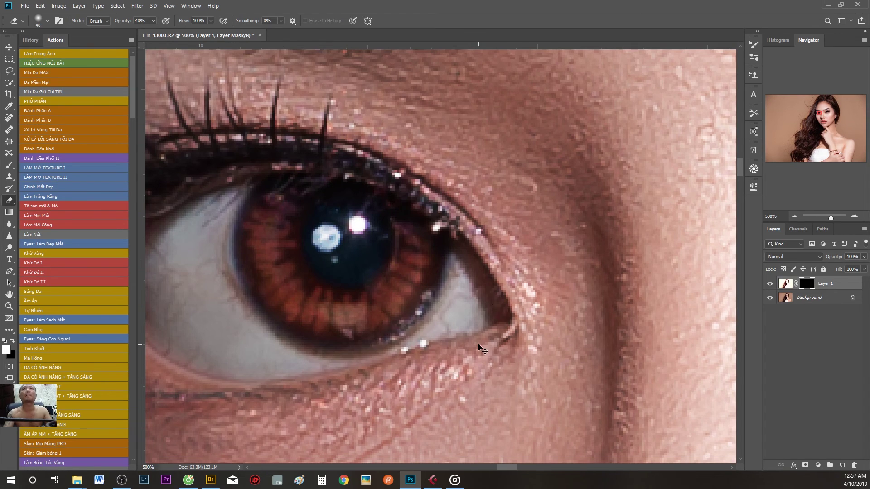
key("ctrl+1")
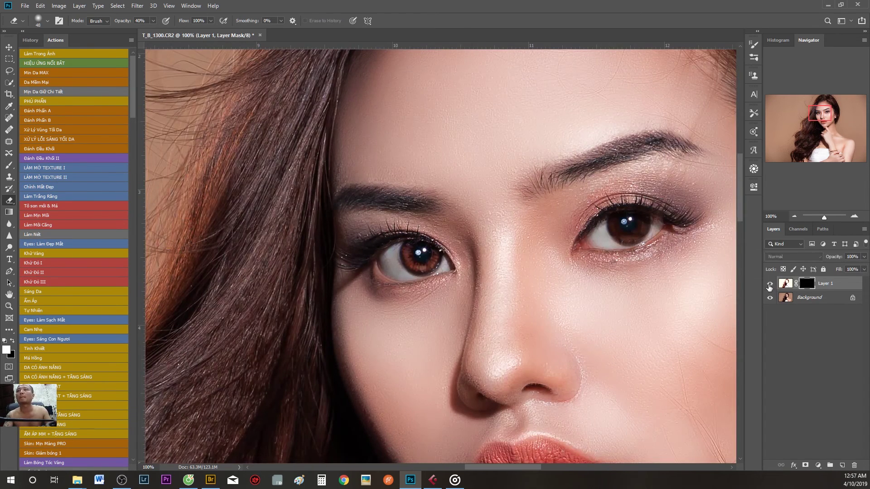
Create Layer 2 and delete Layer 1 along with its mask
left_click(842, 465)
left_click(825, 297)
right_click(829, 298)
left_click(766, 358)
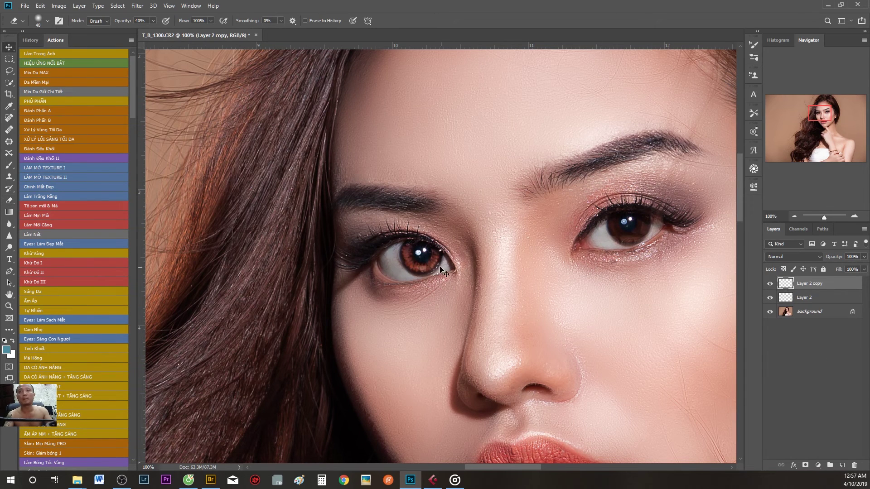
Duplicate Layer 2 and nudge the copied iris into place
key("v")
left_click_drag(462, 247, 525, 271)
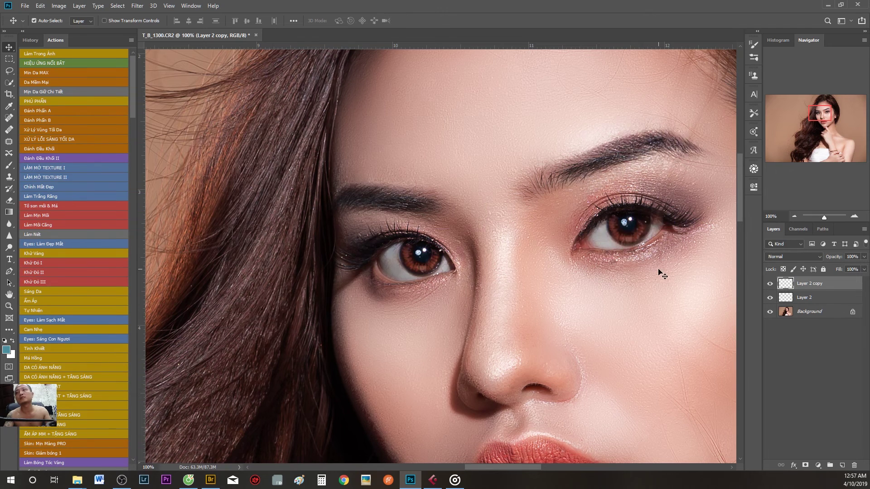
scroll(660, 272, "up", 3)
mouse_move(503, 260)
left_mouse_down()
mouse_move(515, 259)
mouse_move(500, 260)
left_mouse_up()
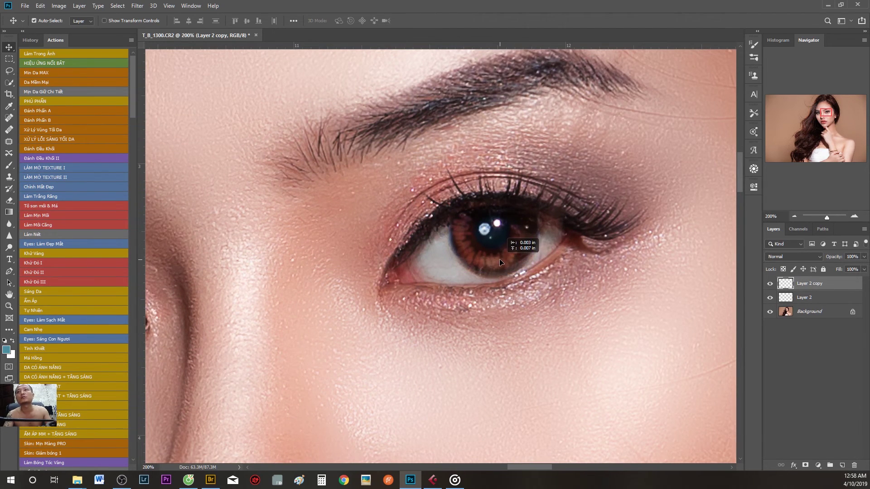
left_click_drag(535, 247, 522, 246)
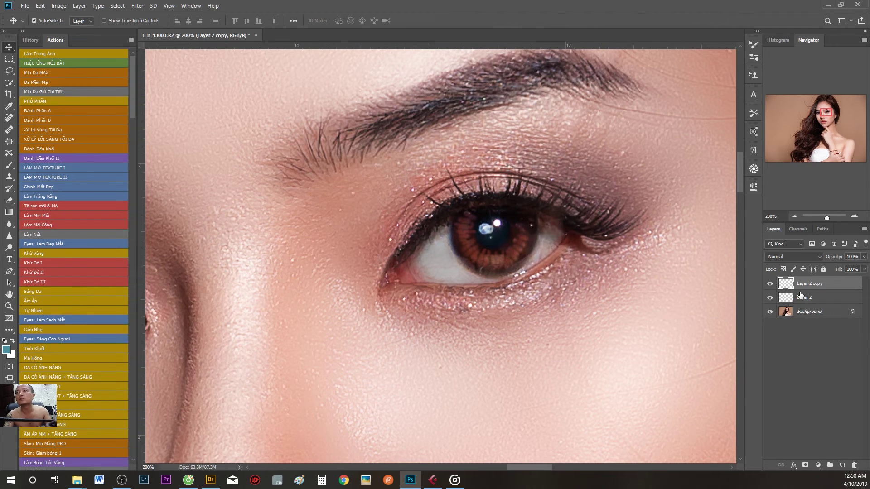
key("e")
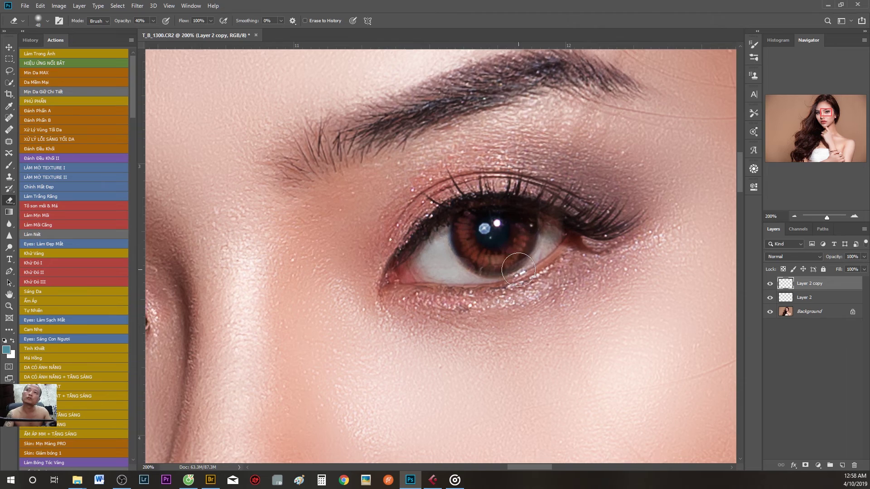
scroll(466, 282, "down", 4)
scroll(466, 282, "up", 3)
Group Layer 2 and its copy into Group 1, comparing the eyes with it hidden and shown
left_click(804, 297, "shift")
left_click(830, 465)
left_click(770, 283)
left_click(769, 283)
key("ctrl+minus")
key("ctrl+minus")
key("ctrl+minus")
key("ctrl+minus")
key("ctrl+plus")
key("ctrl+plus")
key("ctrl+plus")
key("ctrl+plus")
Add a layer mask to Layer 2 inside Group 1
left_click(780, 282)
left_click(802, 310)
left_click(805, 465)
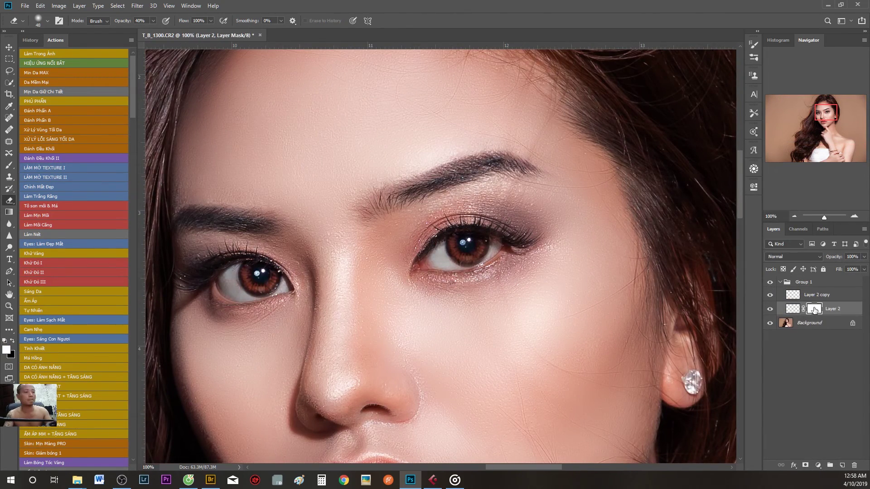
key("ctrl+minus")
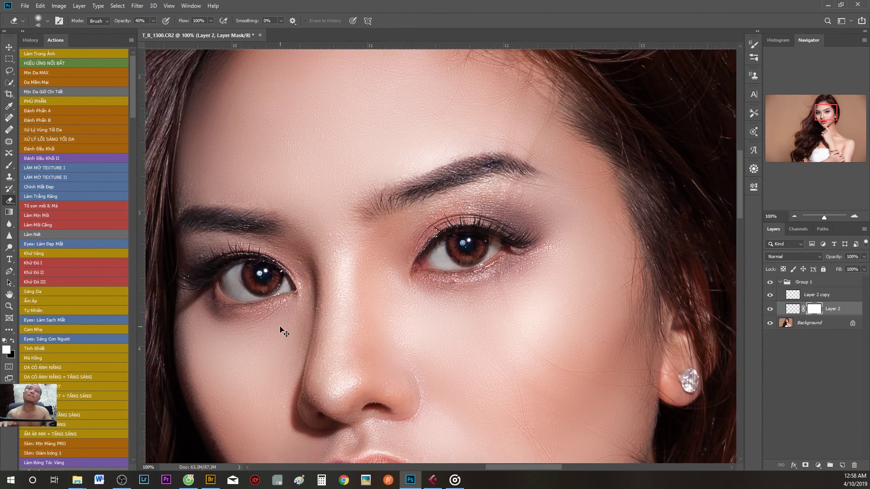
key("ctrl+minus")
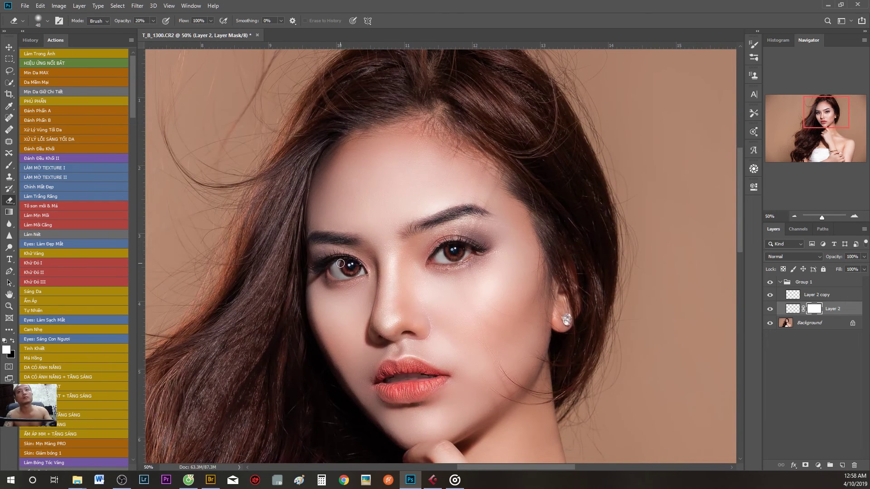
Merge Group 1 into the Background layer
left_click(780, 283)
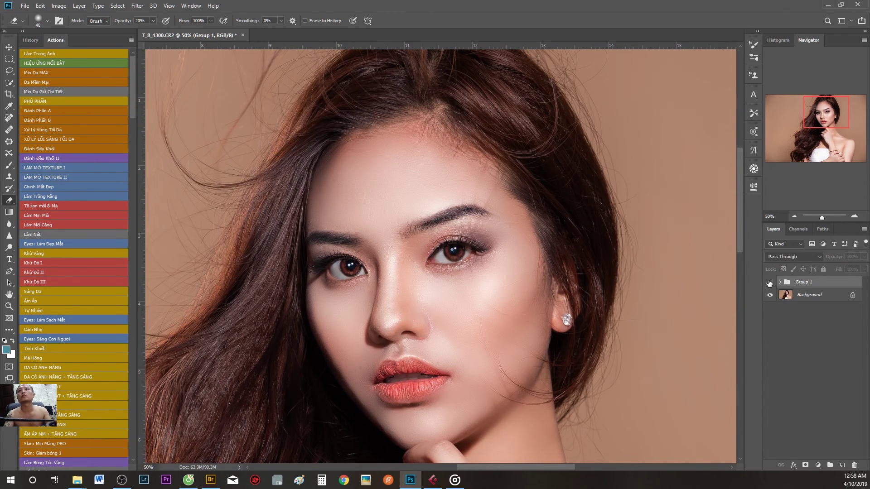
key("Delete")
key("ctrl+0")
key("ctrl+plus")
key("ctrl+plus")
key("ctrl+plus")
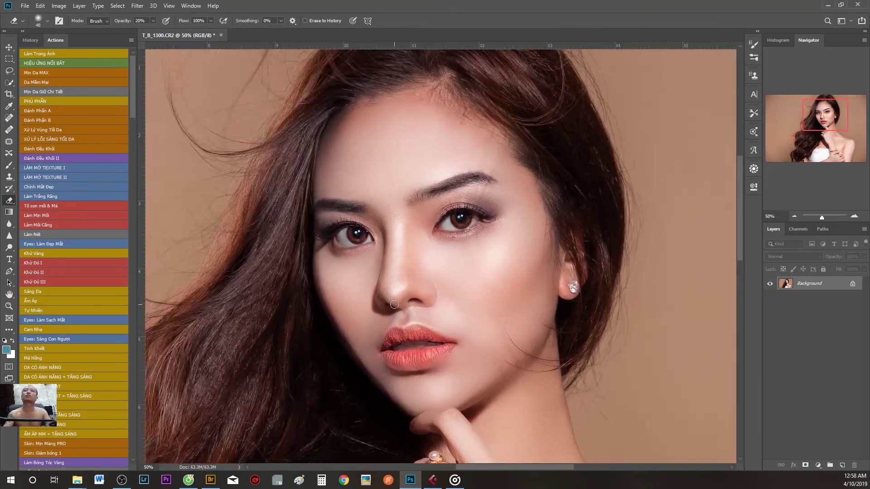
Run the Brunette Shine action from the Actions panel and dismiss its message
key("ctrl+minus")
key("ctrl+plus")
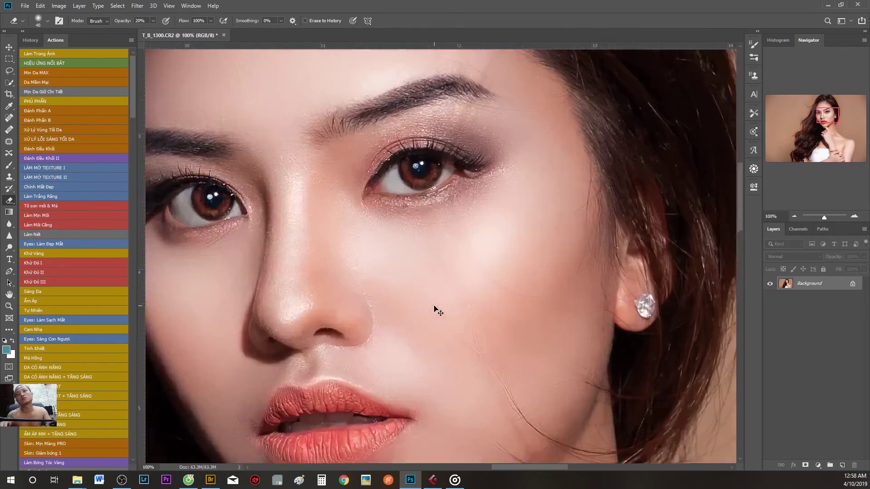
key("ctrl+plus")
left_click_drag(445, 285, 543, 471)
key("ctrl+minus")
scroll(476, 316, "down", 3)
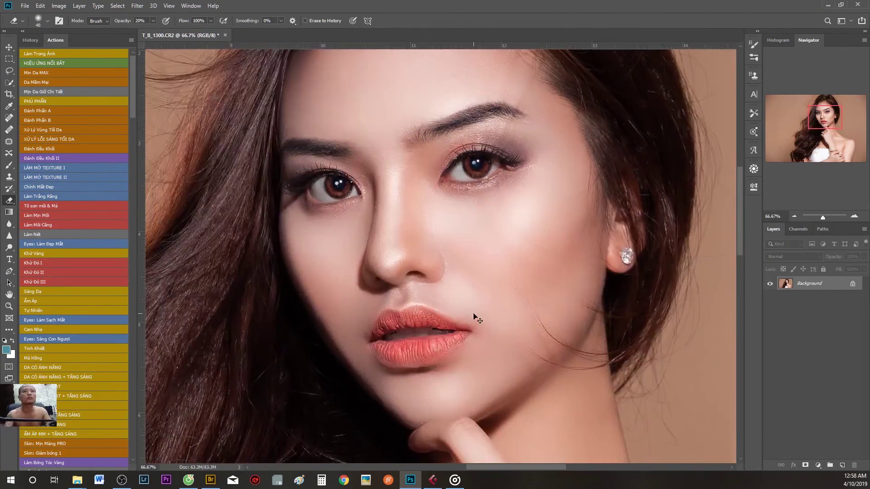
key("ctrl+minus")
key("ctrl+minus")
scroll(74, 440, "down", 1)
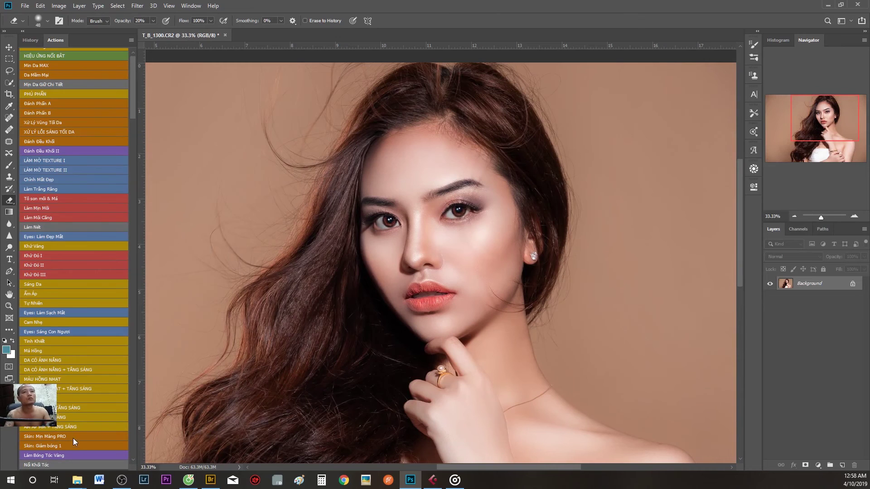
scroll(57, 458, "down", 1)
left_click(48, 454)
left_click(399, 185)
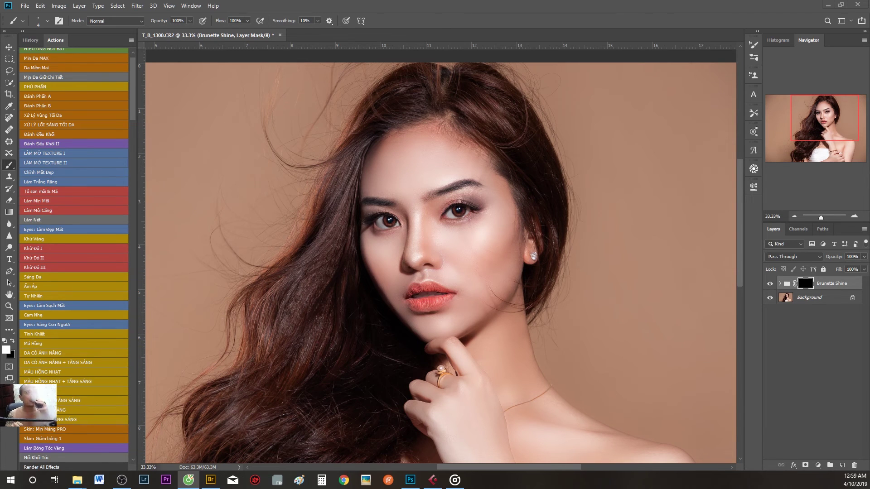
Paint shine onto the hair at the crown with a 124 px brush
left_click_drag(319, 188, 306, 282)
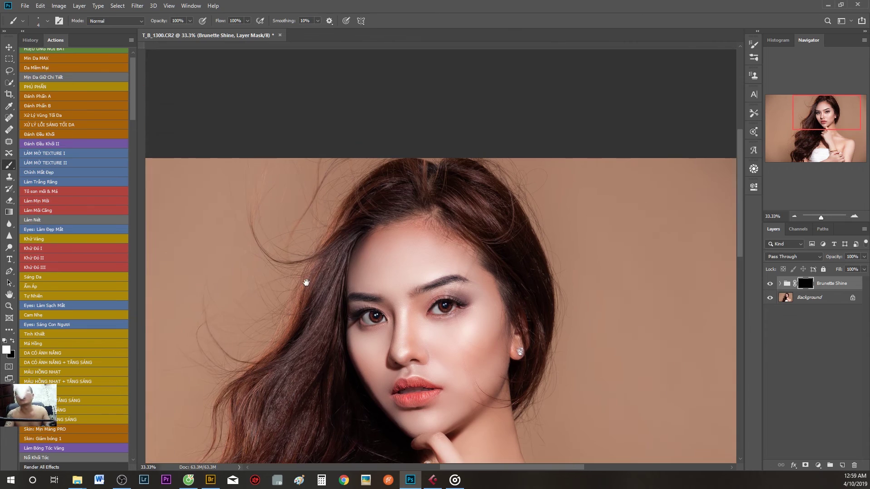
key("ctrl+plus")
right_click(490, 217)
type("124")
key("Return")
mouse_move(492, 199)
left_mouse_down()
mouse_move(478, 155)
mouse_move(553, 223)
mouse_move(634, 238)
left_mouse_up()
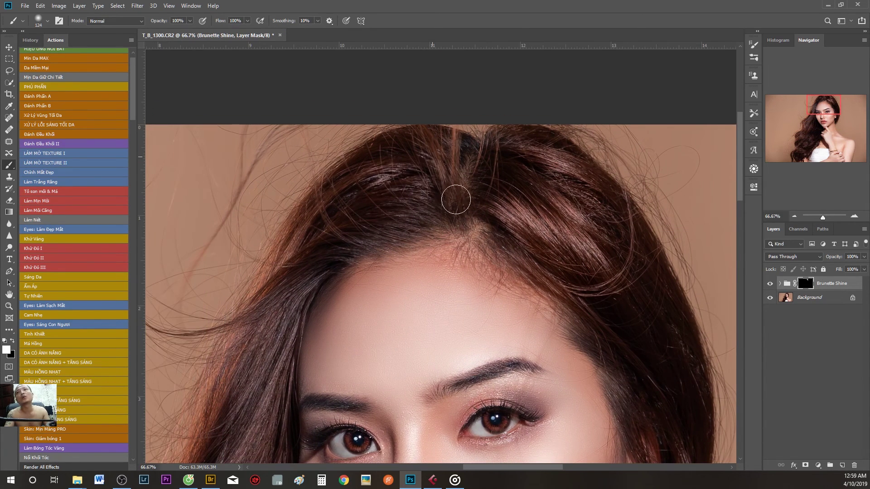
Paint shine along the long hair down to the shoulders with a larger brush at 50% opacity
key("ctrl+minus")
key("ctrl+minus")
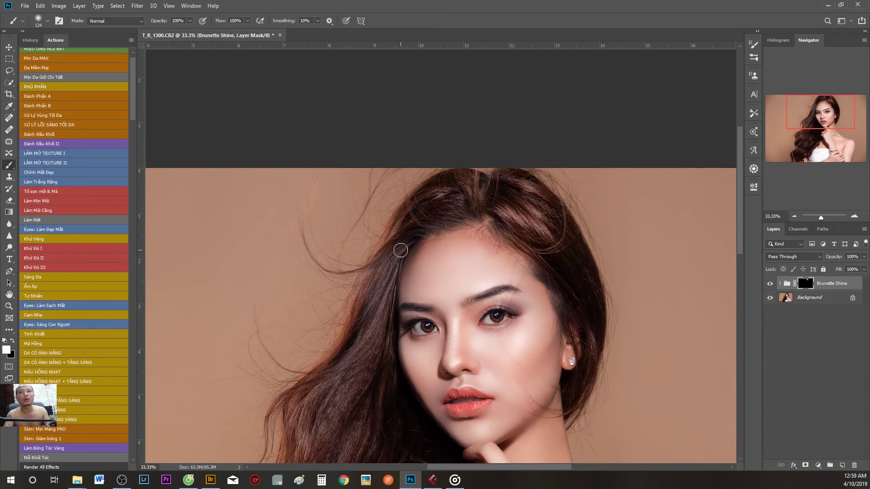
left_click_drag(402, 250, 421, 220)
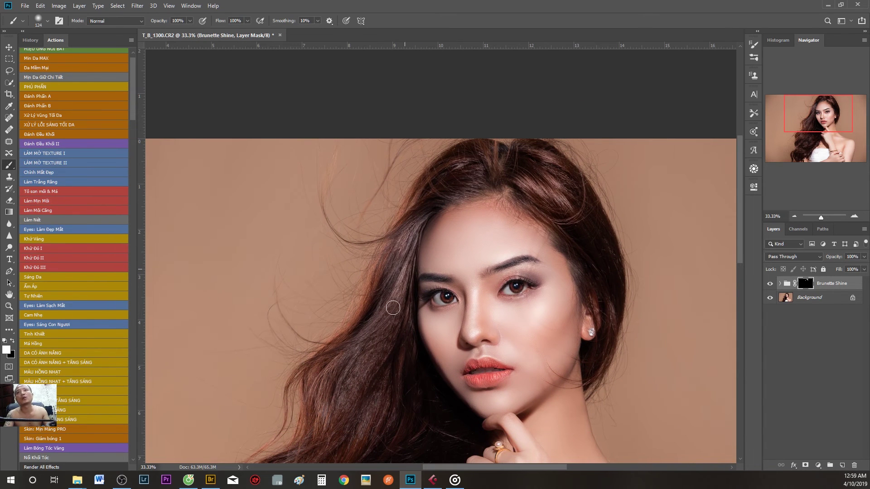
scroll(371, 307, "down", 3)
left_click_drag(391, 374, 405, 317)
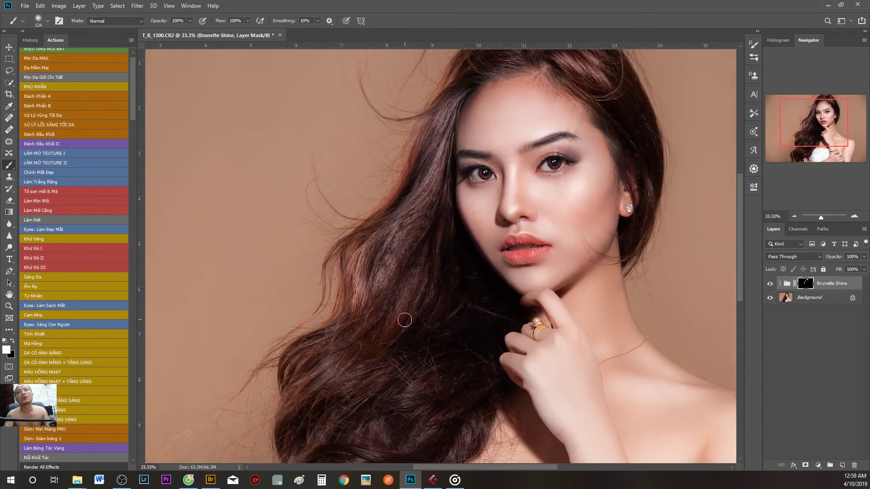
right_click(430, 316)
left_click_drag(493, 322, 508, 323)
key("5")
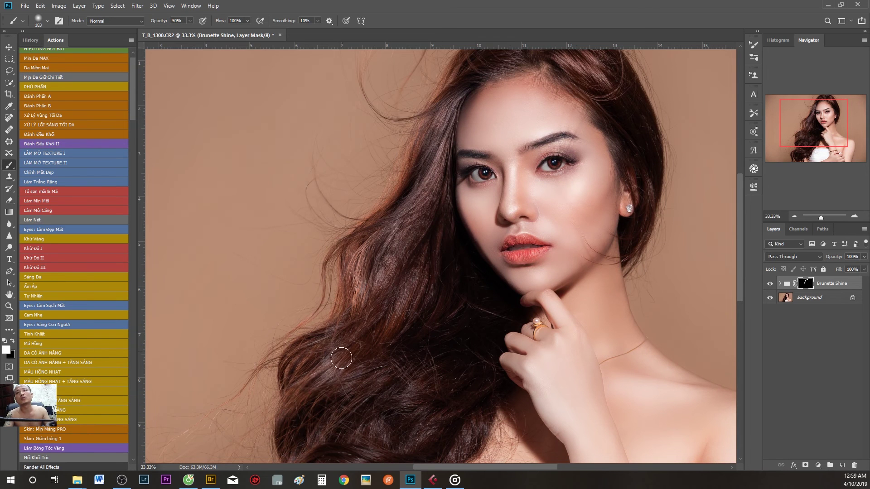
left_click_drag(390, 396, 411, 350)
left_click_drag(406, 402, 414, 349)
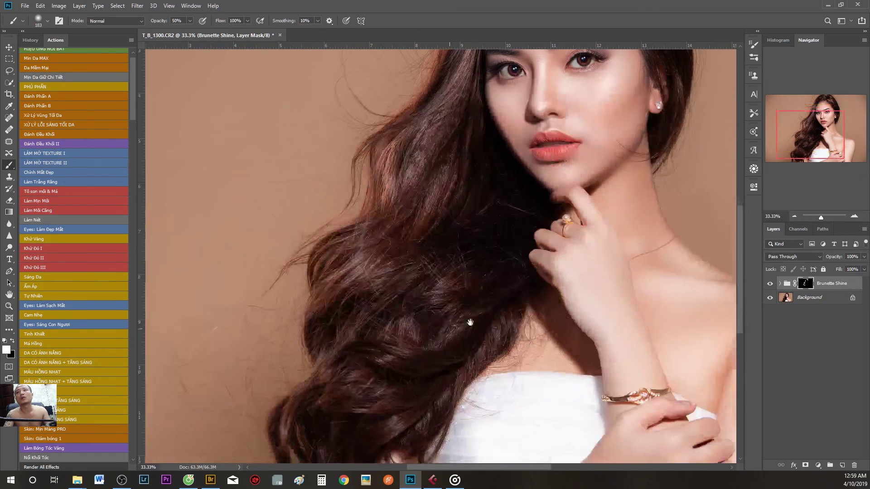
left_click_drag(397, 386, 442, 309)
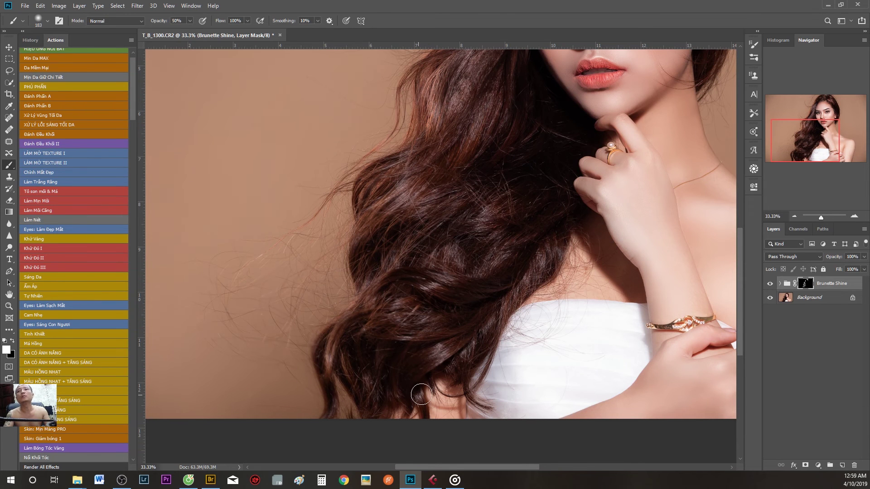
left_click_drag(449, 284, 399, 399)
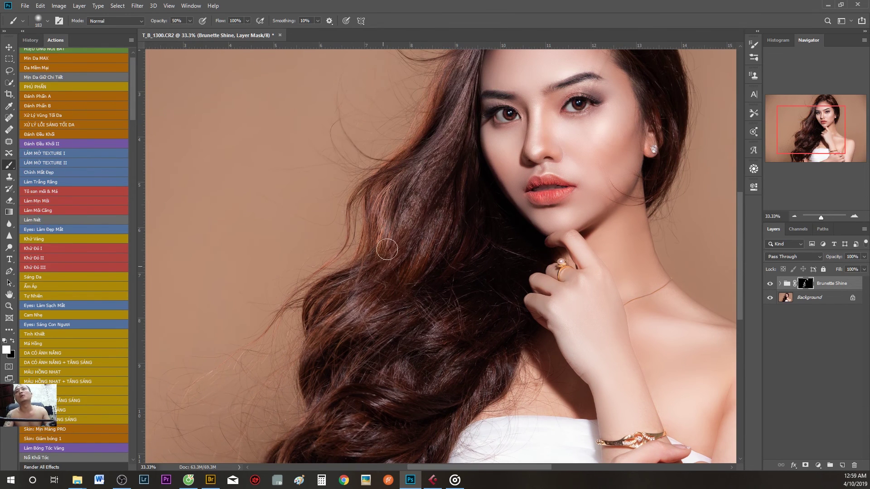
left_click_drag(429, 180, 386, 270)
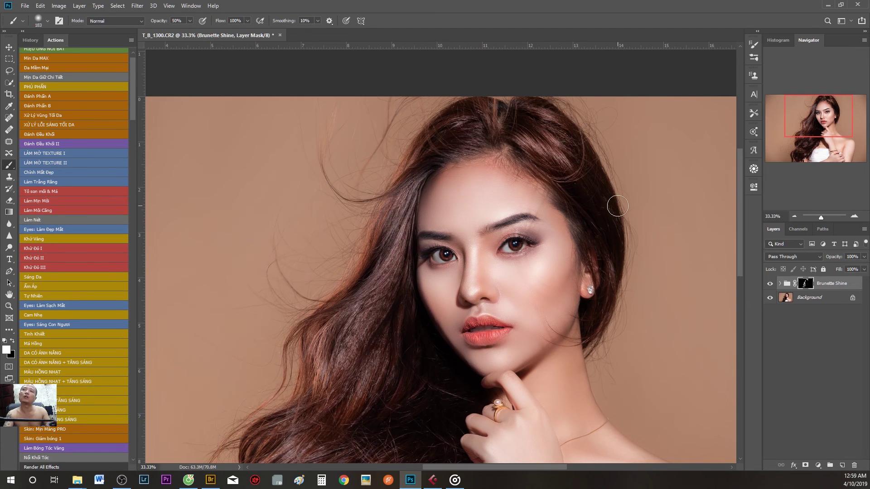
Toggle the Brunette Shine group off and on to compare the hair
key("ctrl+minus")
key("ctrl+minus")
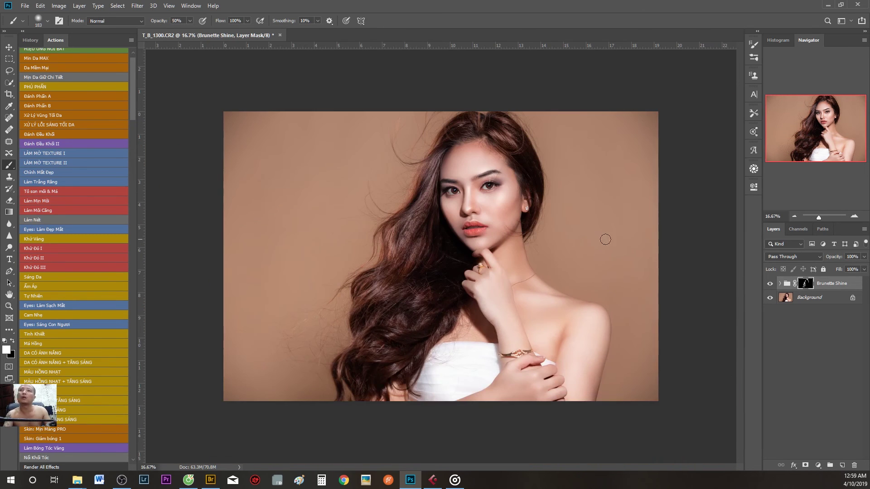
left_click(769, 284)
left_click(770, 284)
left_click(769, 284)
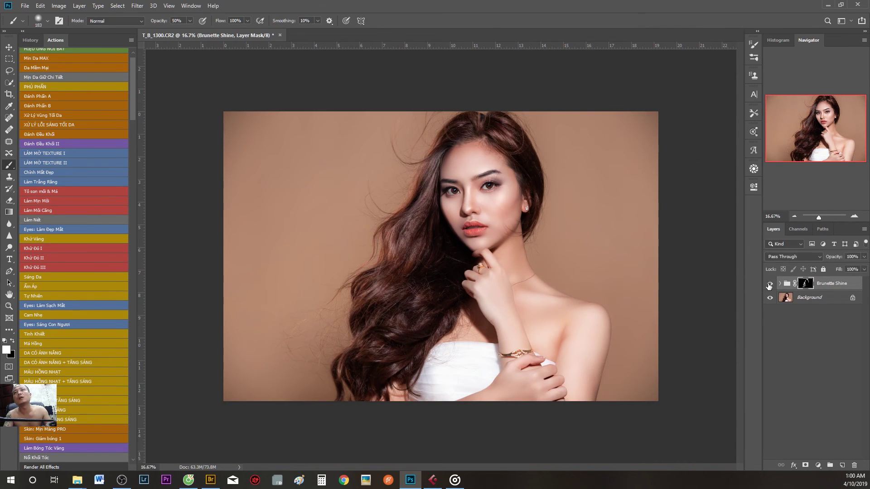
Switch to the Eraser and set its size to 432
key("e")
right_click(446, 244)
key("Escape")
right_click(421, 248)
type("432")
key("Return")
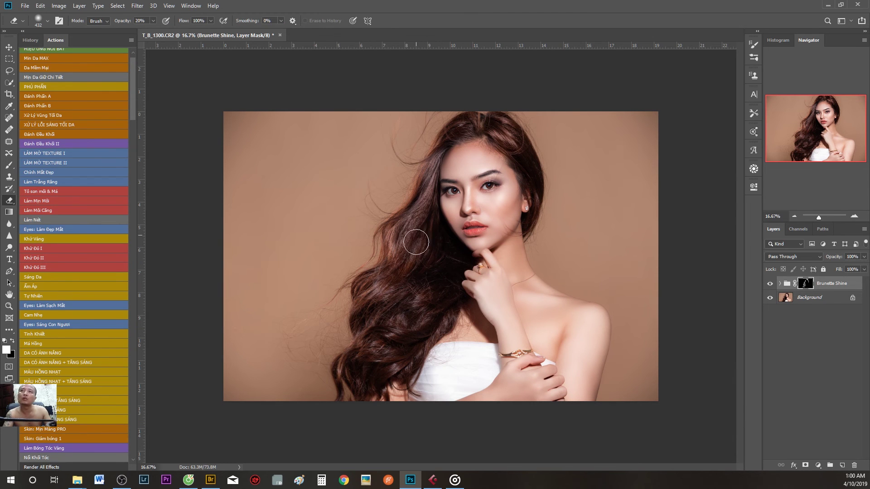
Merge the hair shine into the Background, zoom in on the face, and show rulers
left_click(769, 284)
left_click(769, 284)
key("Delete")
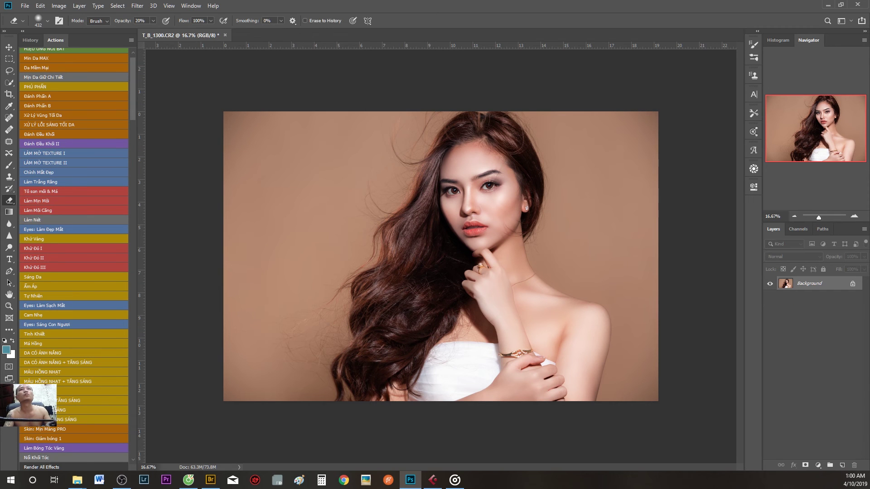
key("v")
scroll(561, 240, "up", 2)
mouse_move(454, 256)
left_mouse_down()
mouse_move(316, 254)
mouse_move(331, 283)
left_mouse_up()
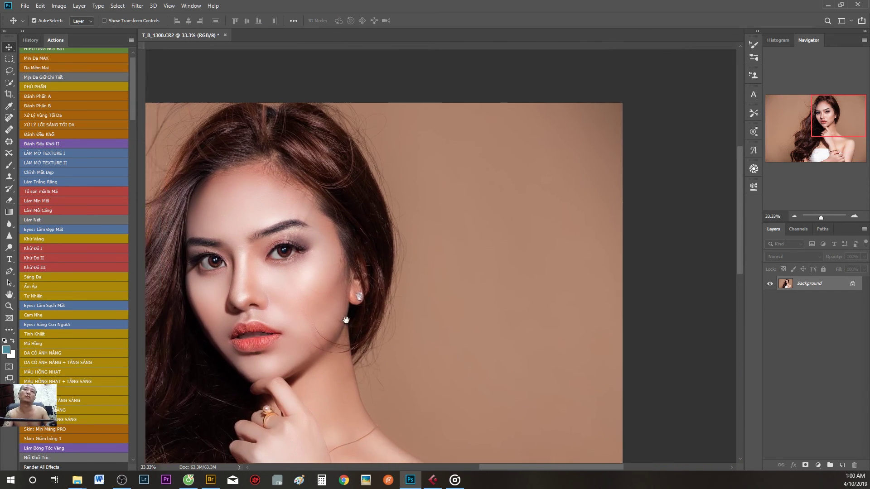
scroll(346, 316, "up", 2)
mouse_move(346, 316)
left_mouse_down()
mouse_move(476, 272)
mouse_move(522, 274)
left_mouse_up()
key("ctrl+r")
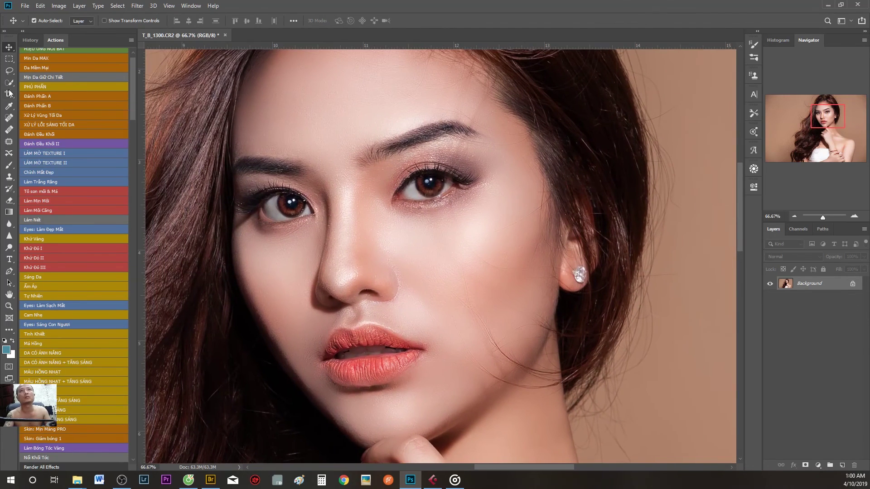
In the History panel, preview the original unretouched snapshot against the retouched result
left_click(31, 40)
left_click_drag(135, 167, 133, 59)
left_click(54, 53)
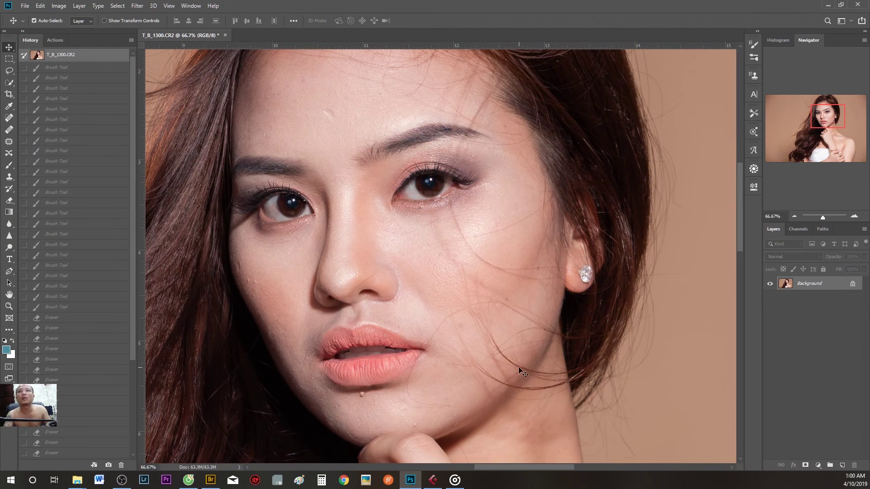
key("ctrl+z")
left_click_drag(134, 195, 111, 68)
left_click(86, 58)
key("ctrl+z")
Flick between the original snapshot and the final merged retouch once more, ending on the retouch
left_click_drag(136, 161, 138, 59)
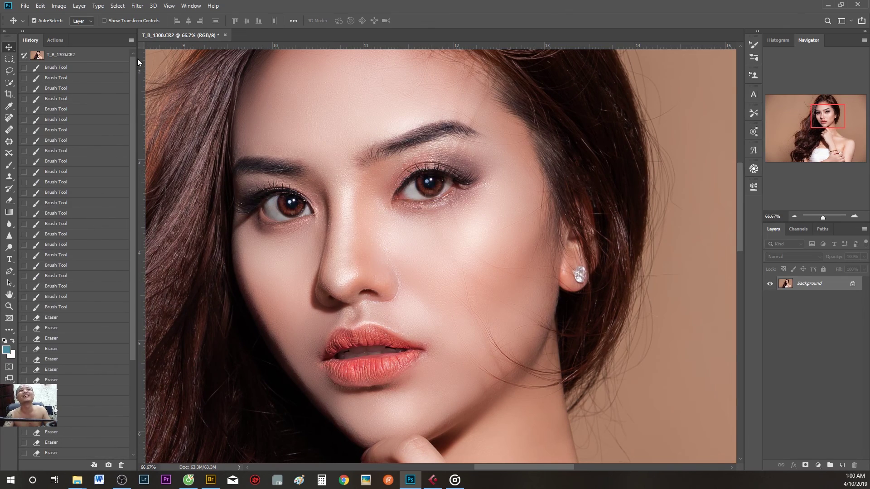
key("ctrl+z")
left_click(89, 59)
left_click_drag(131, 127, 138, 67)
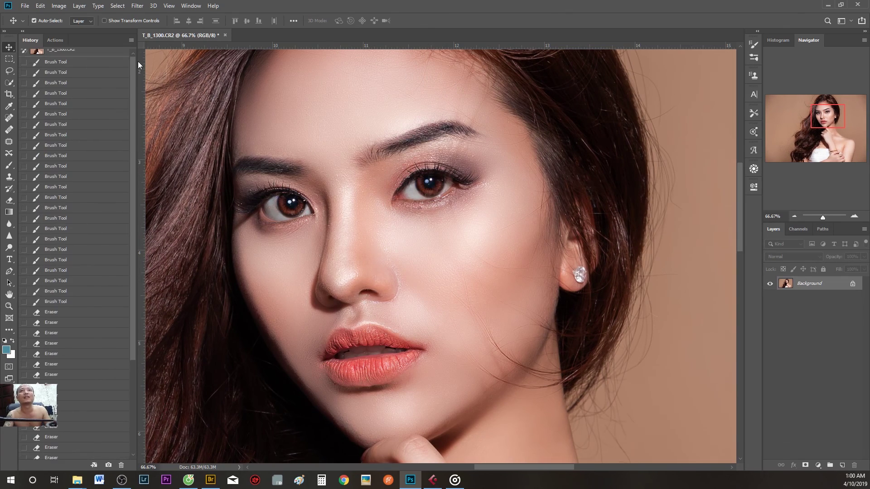
key("ctrl+z")
key("ctrl+z")
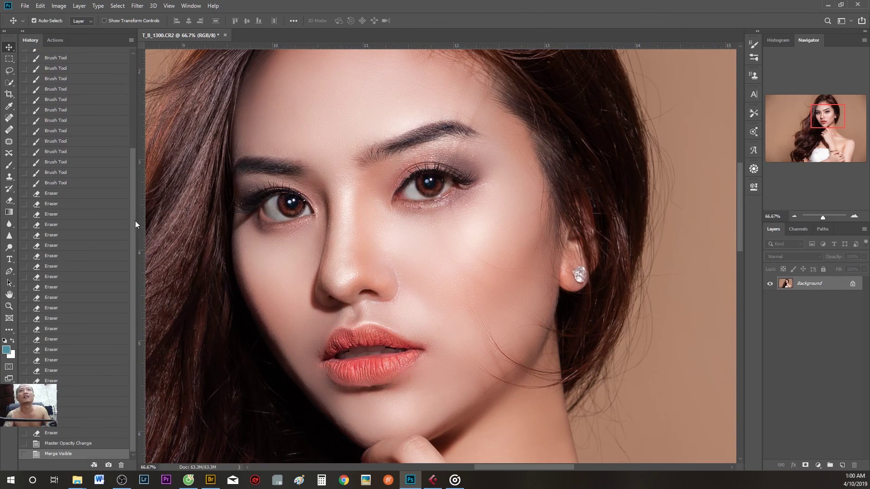
left_click_drag(135, 184, 132, 238)
key("ctrl+z")
Fit the whole portrait in the window and duplicate the Background into a new layer
key("ctrl+0")
key("ctrl+plus")
key("ctrl+0")
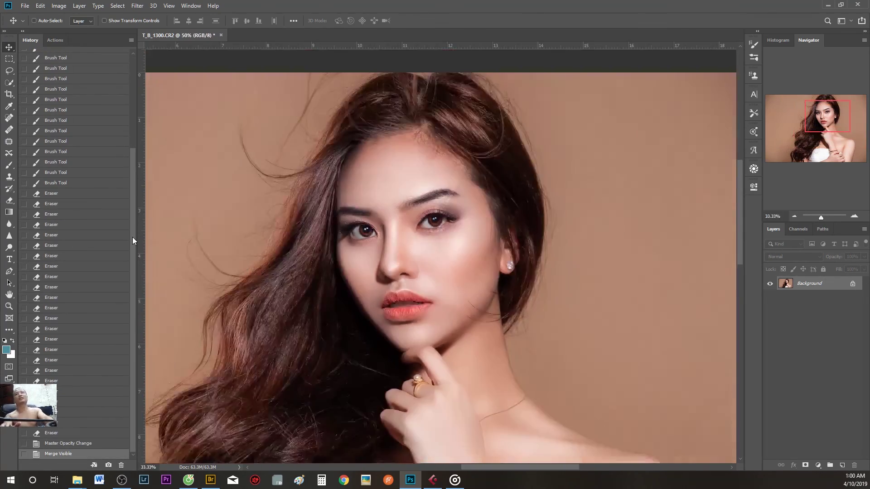
key("ctrl+minus")
key("ctrl+plus")
key("ctrl+plus")
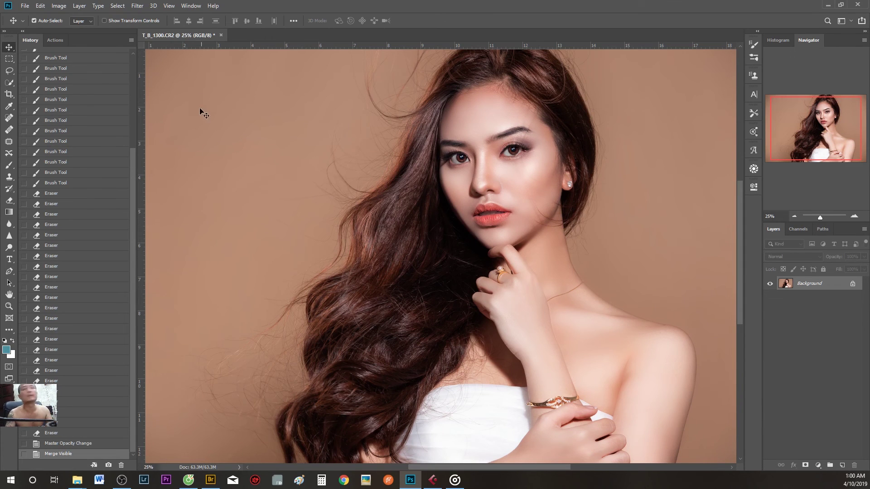
key("ctrl+minus")
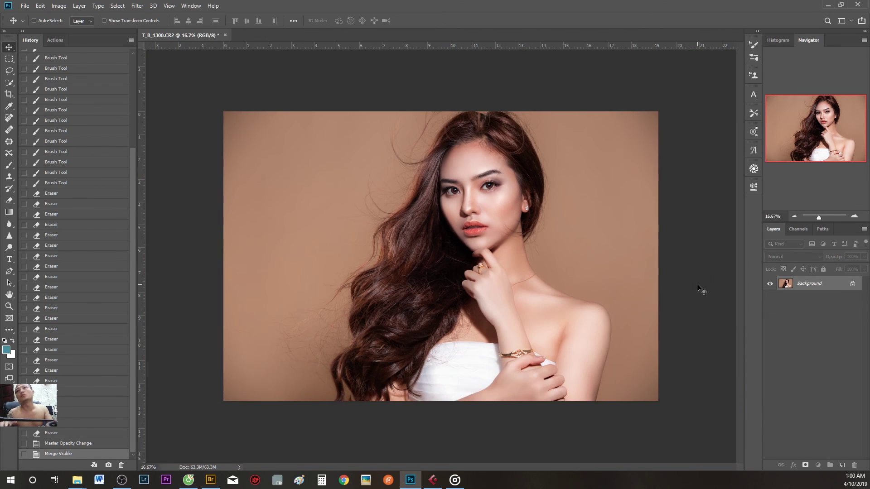
key("ctrl+plus")
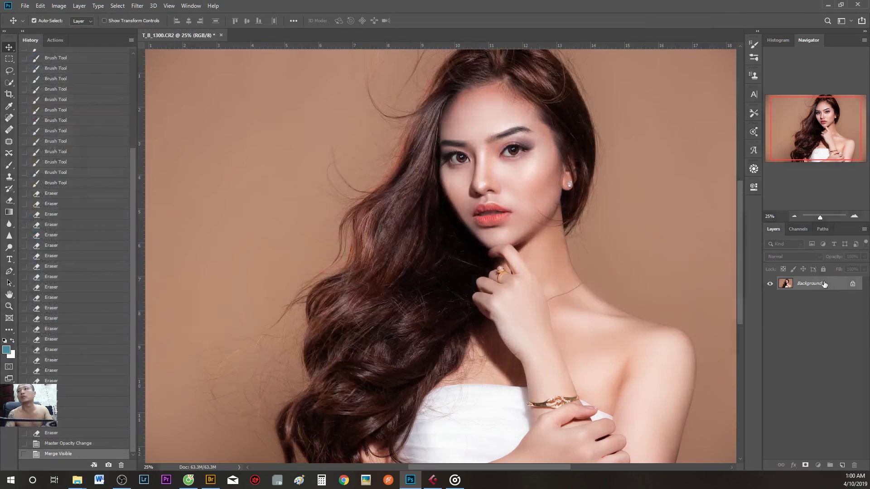
key("ctrl+j")
left_click(793, 257)
Set the layer copy to Linear Light and apply a 1.3 px High Pass filter
left_click(796, 380)
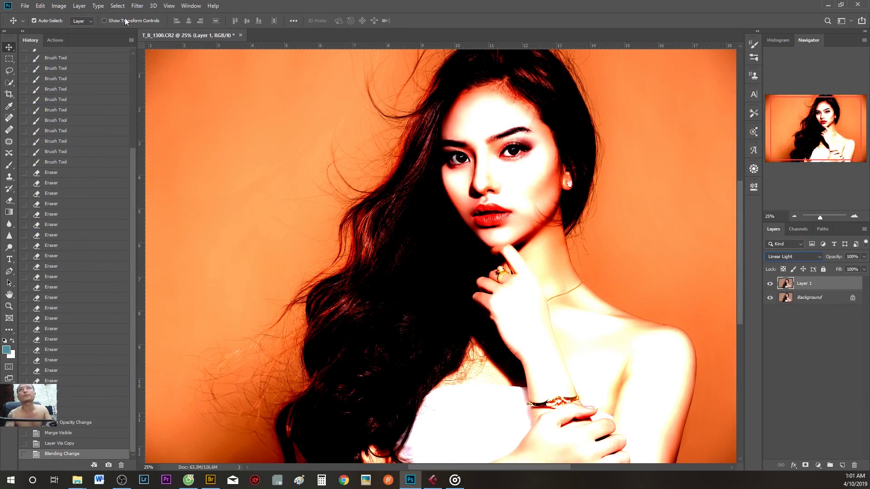
left_click(137, 6)
left_click(265, 199)
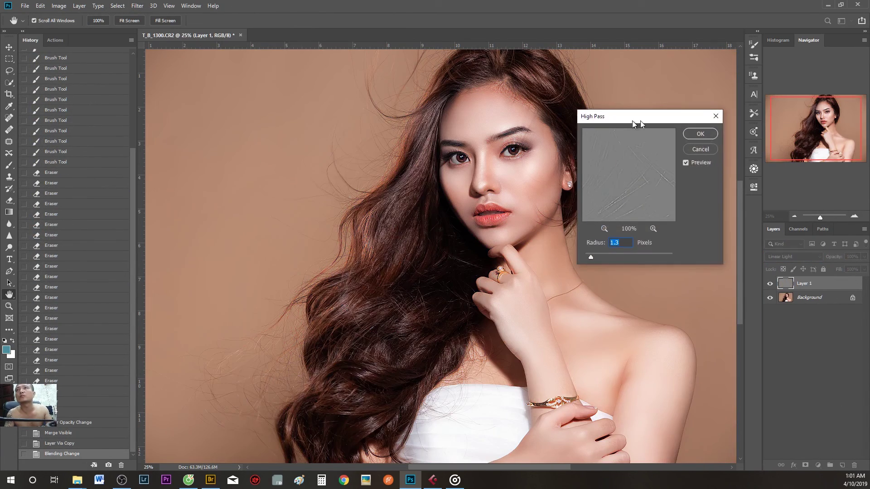
scroll(521, 156, "up", 2)
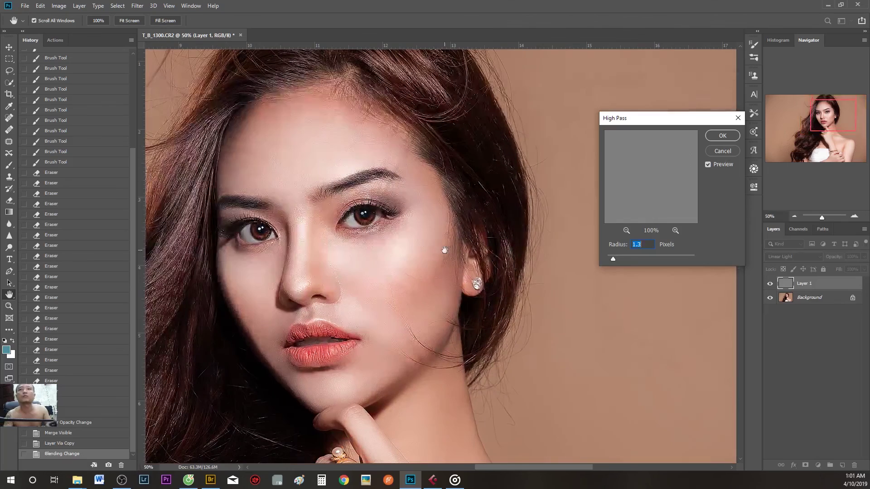
left_click(722, 136)
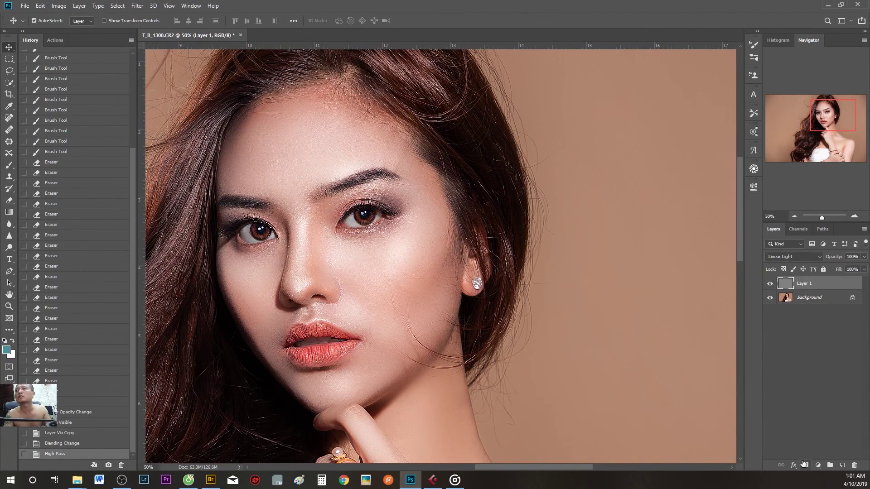
Mask the sharpening layer with Apply Image, lower opacity to 42%, and merge visible
left_click(805, 466)
left_click(59, 6)
left_click(75, 139)
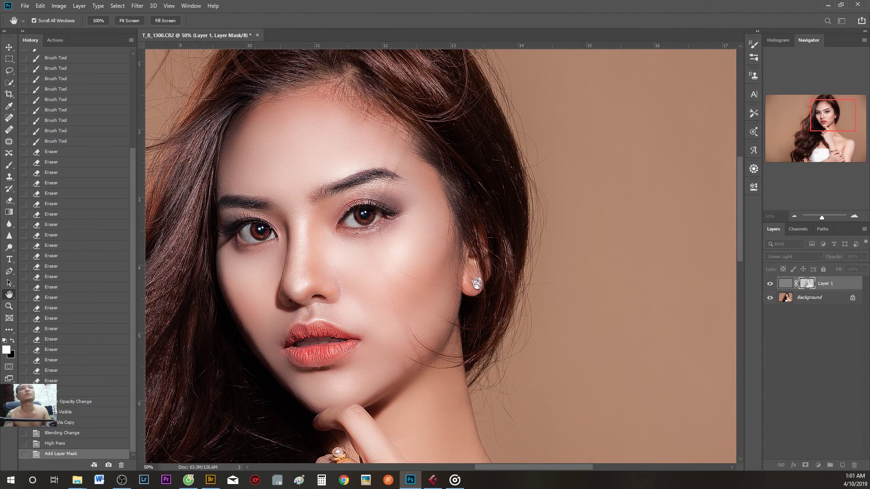
key("Return")
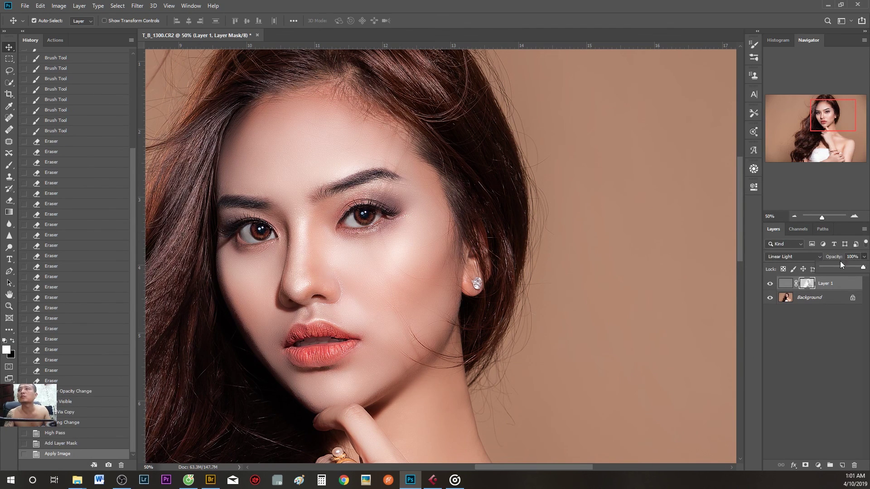
left_click_drag(843, 264, 839, 265)
key("ctrl+shift+e")
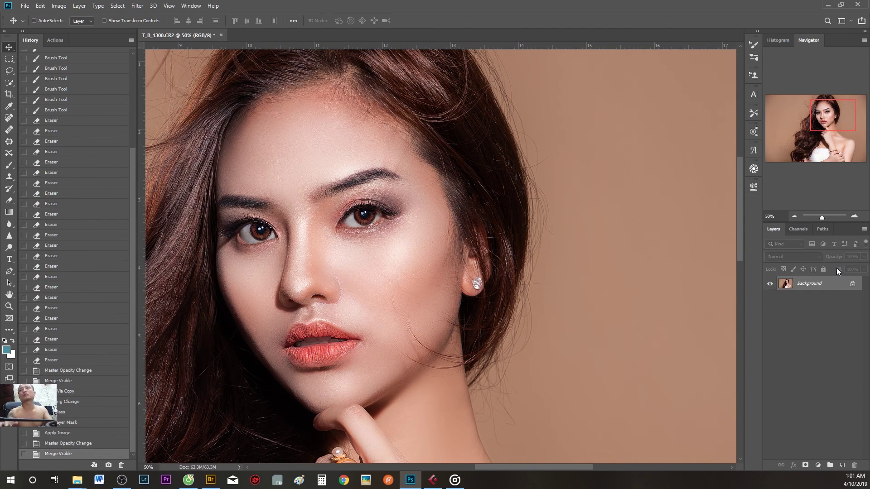
Compare the original photo snapshot with the final merged retouch in History
scroll(438, 251, "down", 3)
scroll(438, 252, "up", 1)
scroll(438, 251, "up", 2)
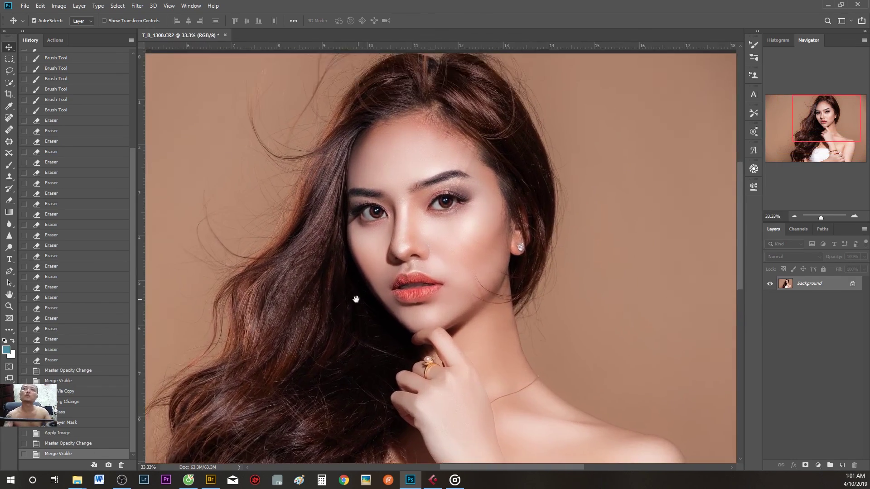
scroll(363, 292, "up", 1)
scroll(124, 135, "up", 10)
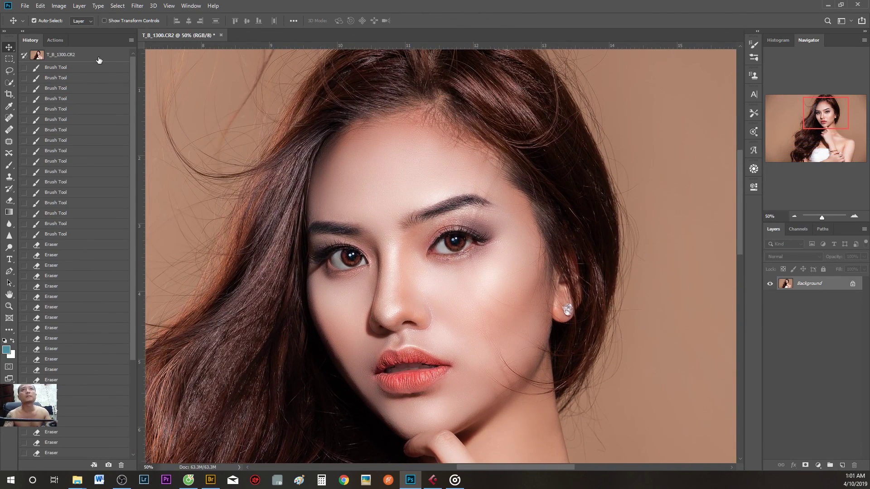
left_click(99, 61)
key("ctrl+z")
scroll(134, 192, "up", 10)
left_click(105, 57)
key("ctrl+z")
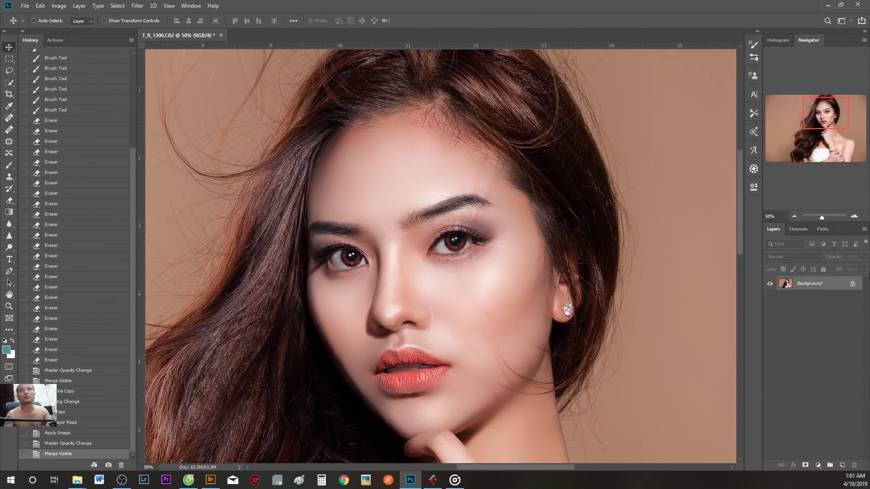
Select the whole retouch, revert to the original snapshot, and paste the retouch as Layer 1
key("ctrl+a")
scroll(135, 308, "up", 10)
scroll(136, 290, "down", 10)
key("ctrl+0")
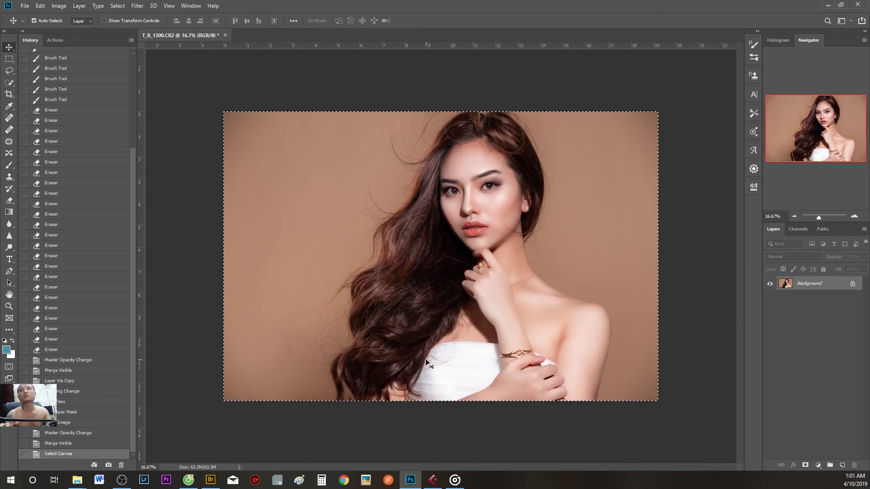
scroll(105, 58, "up", 10)
left_click(105, 54)
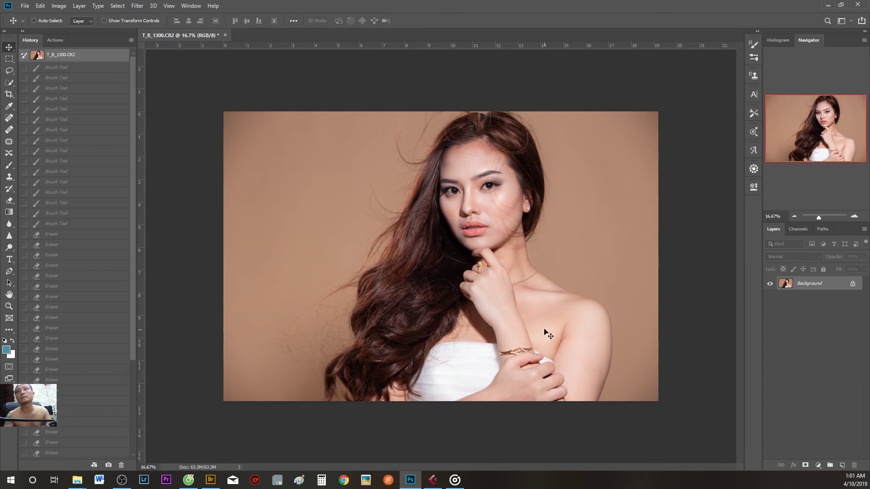
key("ctrl+v")
Toggle Layer 1's visibility to flick between the before and after views
key("ctrl+plus")
key("ctrl+plus")
scroll(309, 343, "up", 2)
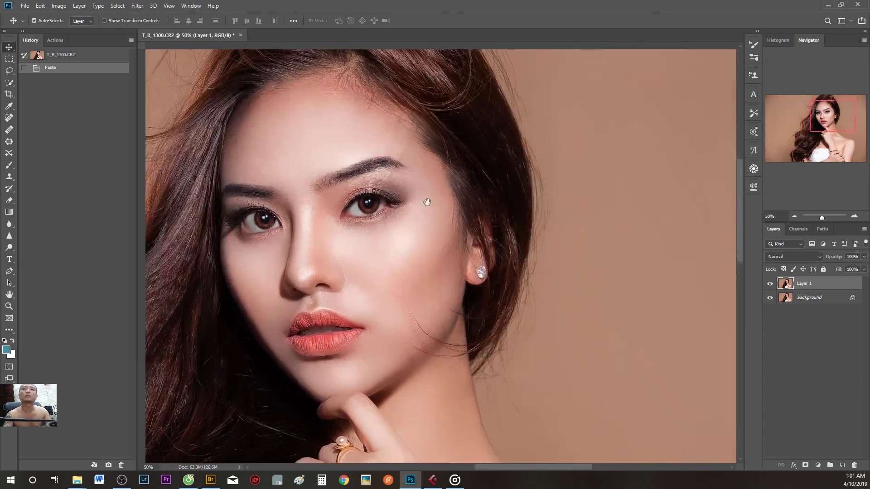
left_click(770, 284)
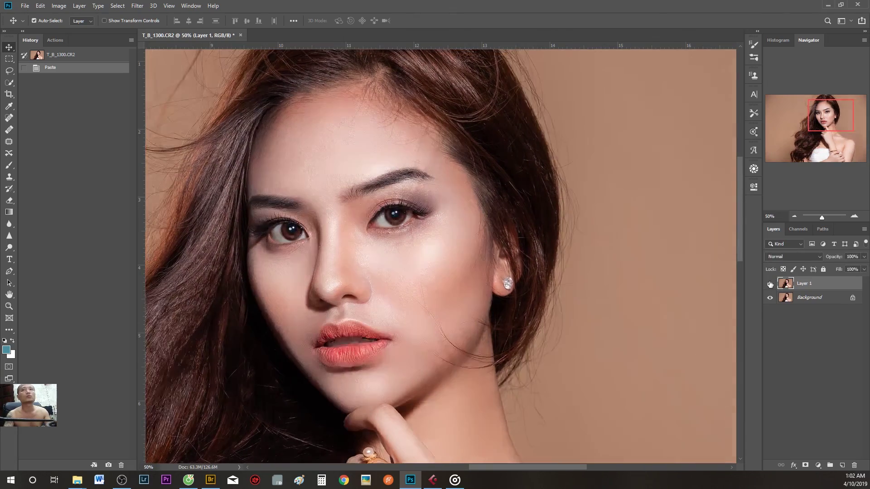
left_click(770, 284)
double_click(770, 285)
double_click(770, 284)
double_click(769, 284)
double_click(770, 284)
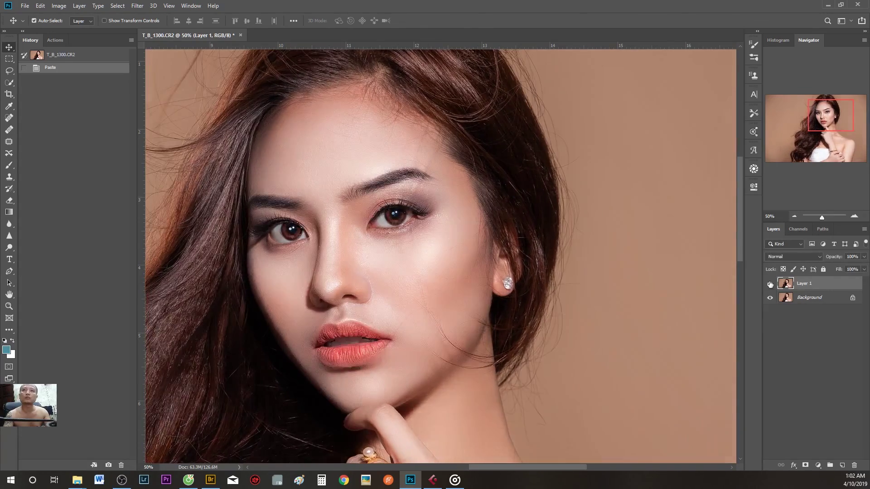